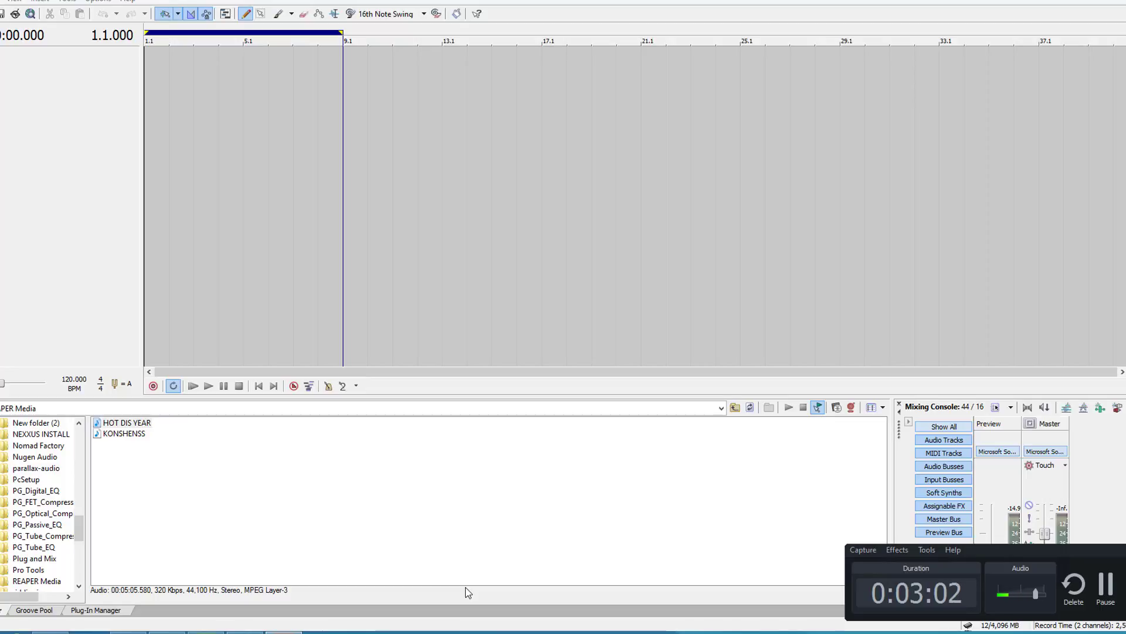
left_click(136, 423)
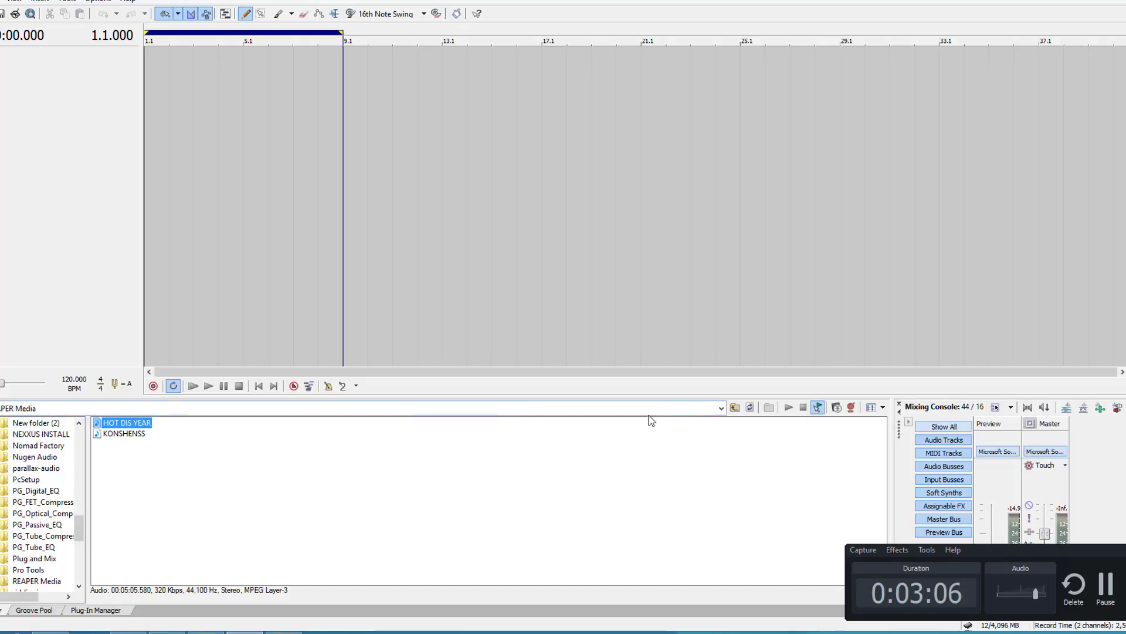
left_click(147, 507)
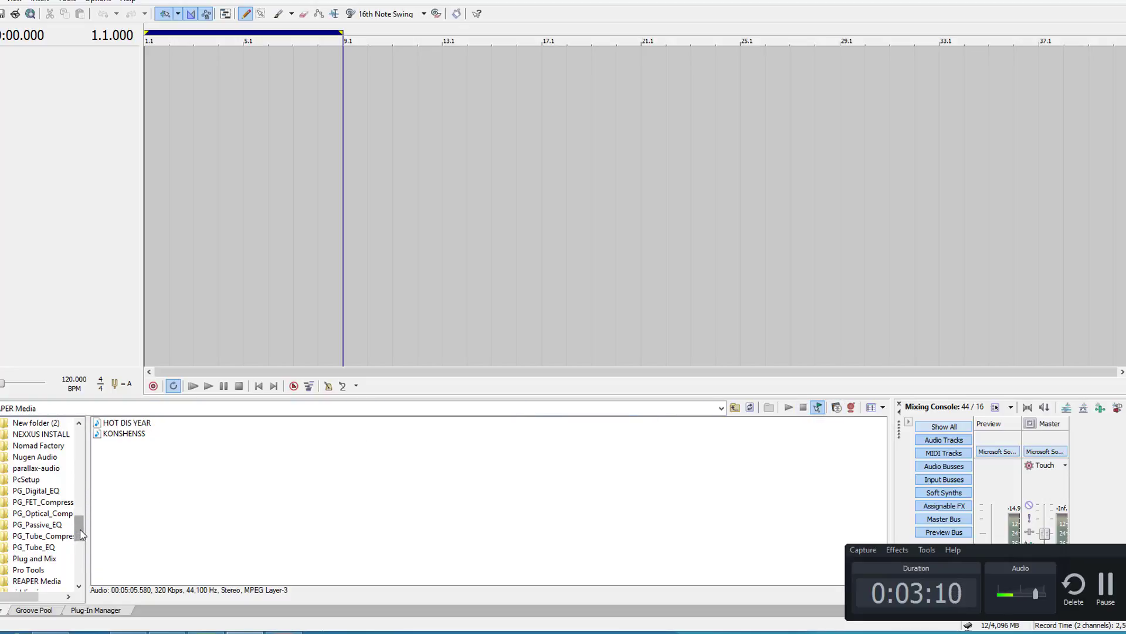
left_click_drag(81, 534, 255, 485)
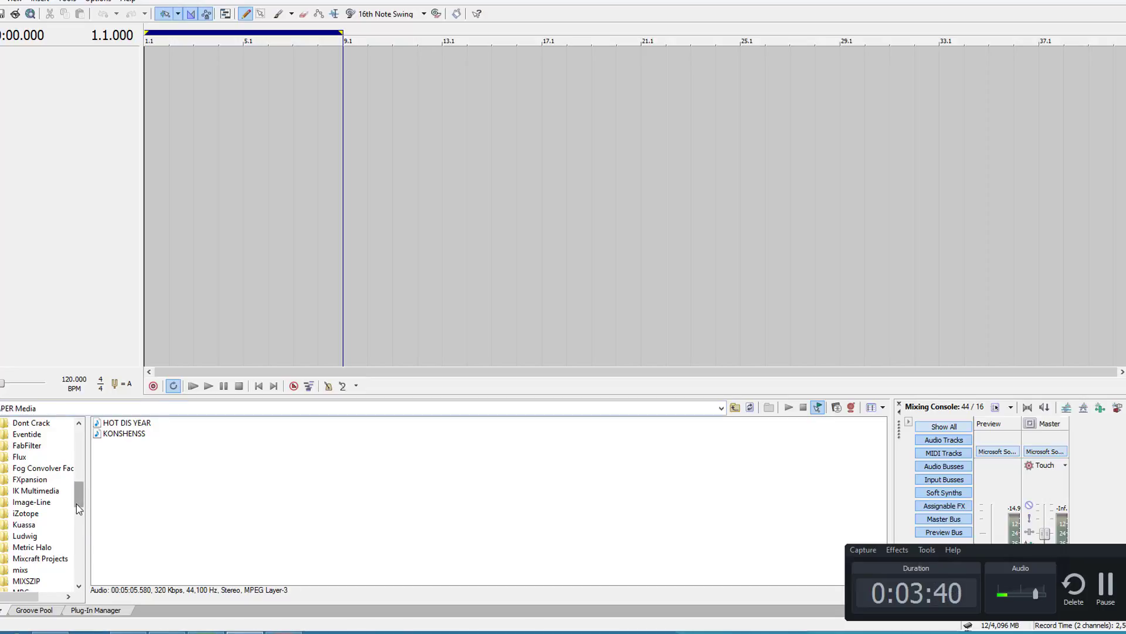
left_click_drag(77, 503, 71, 486)
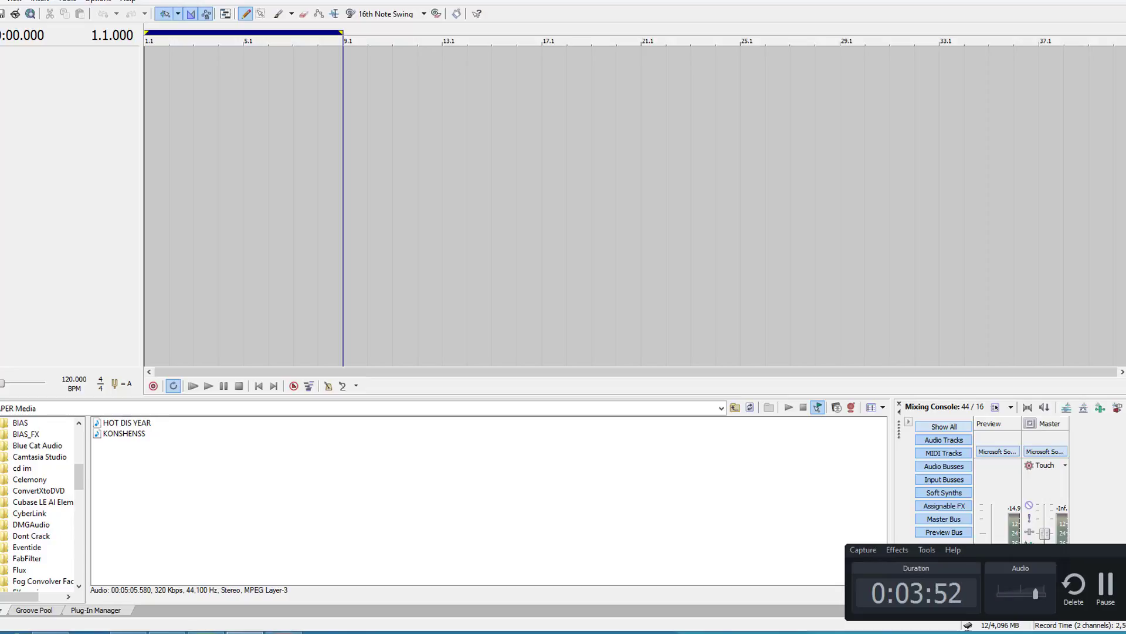
left_click_drag(84, 483, 97, 441)
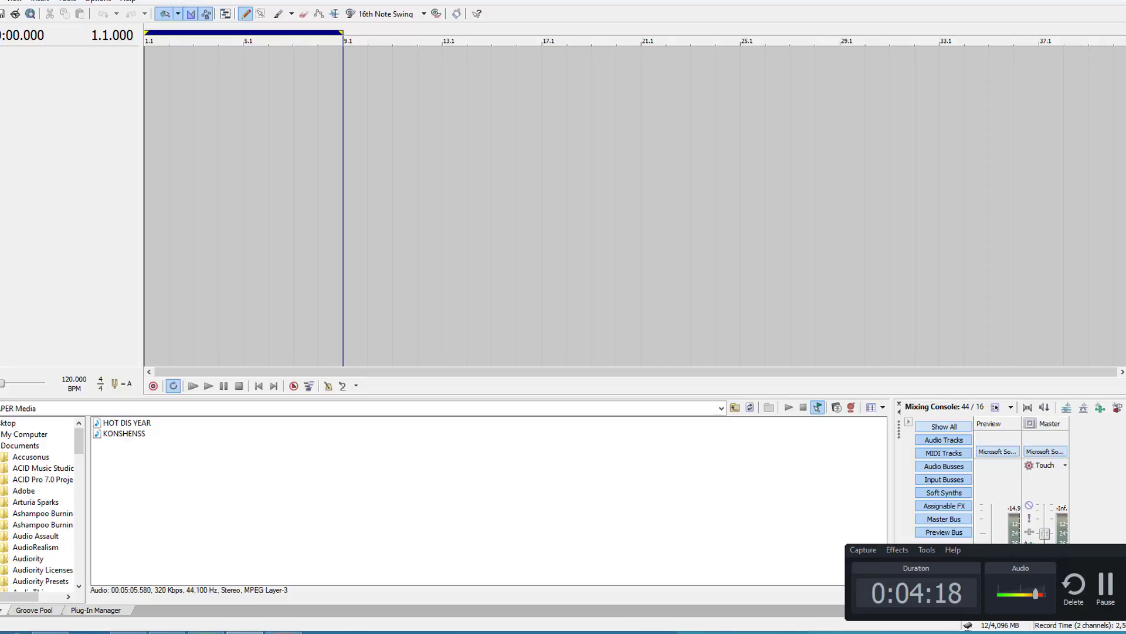
Step: Preview the KONSHENSS audio file and the HOT DIS YEAR audio file, stopping playback after each
left_click(124, 434)
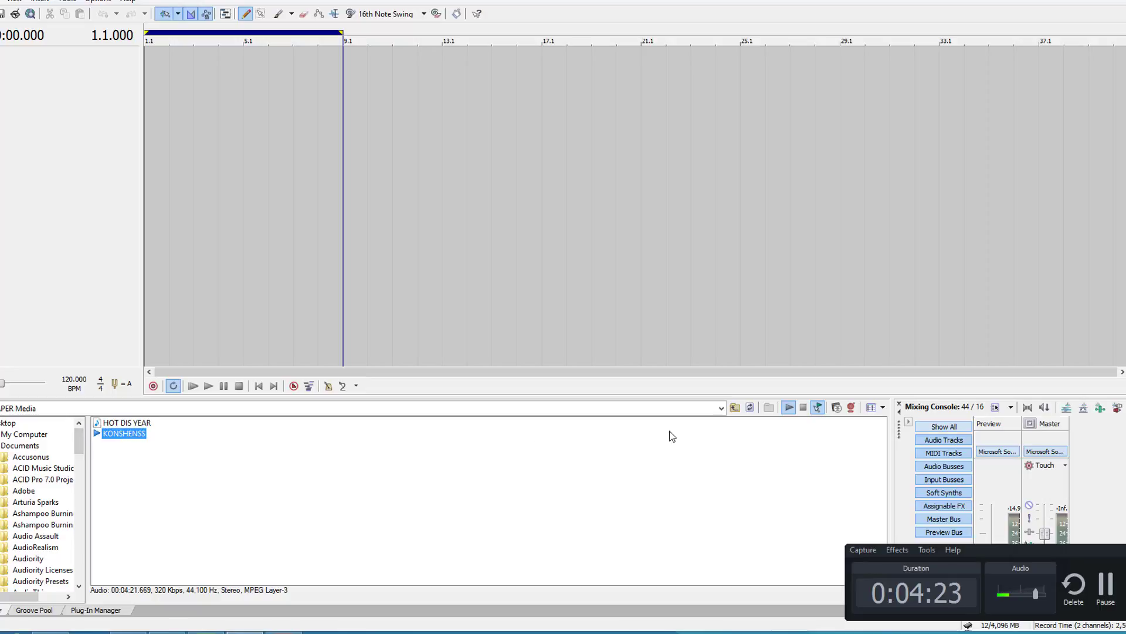
left_click(803, 407)
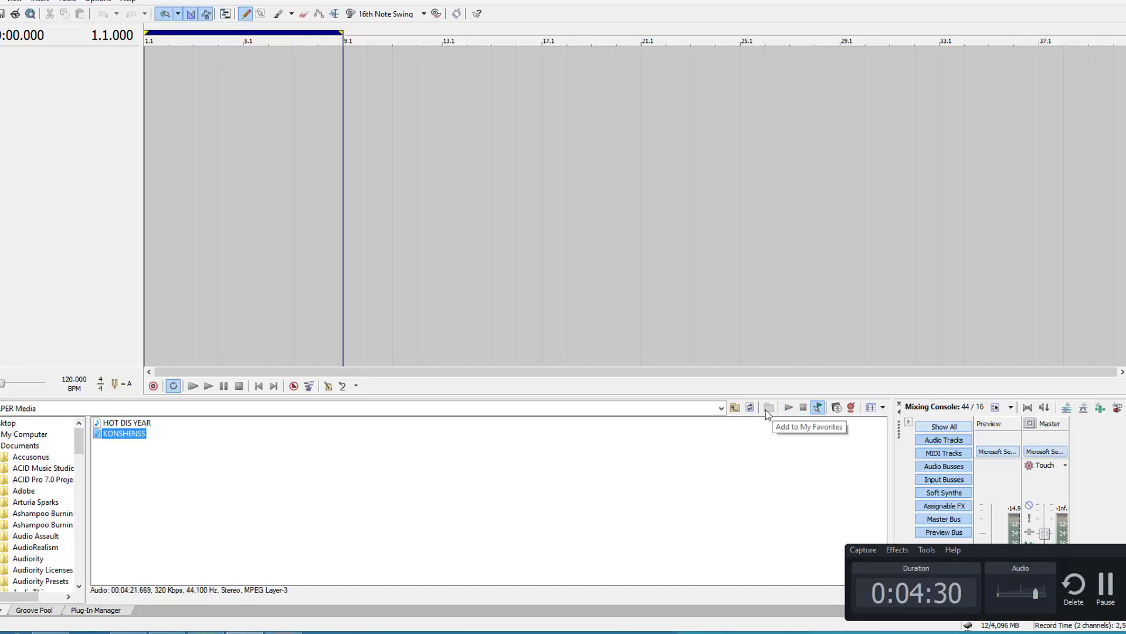
left_click(140, 423)
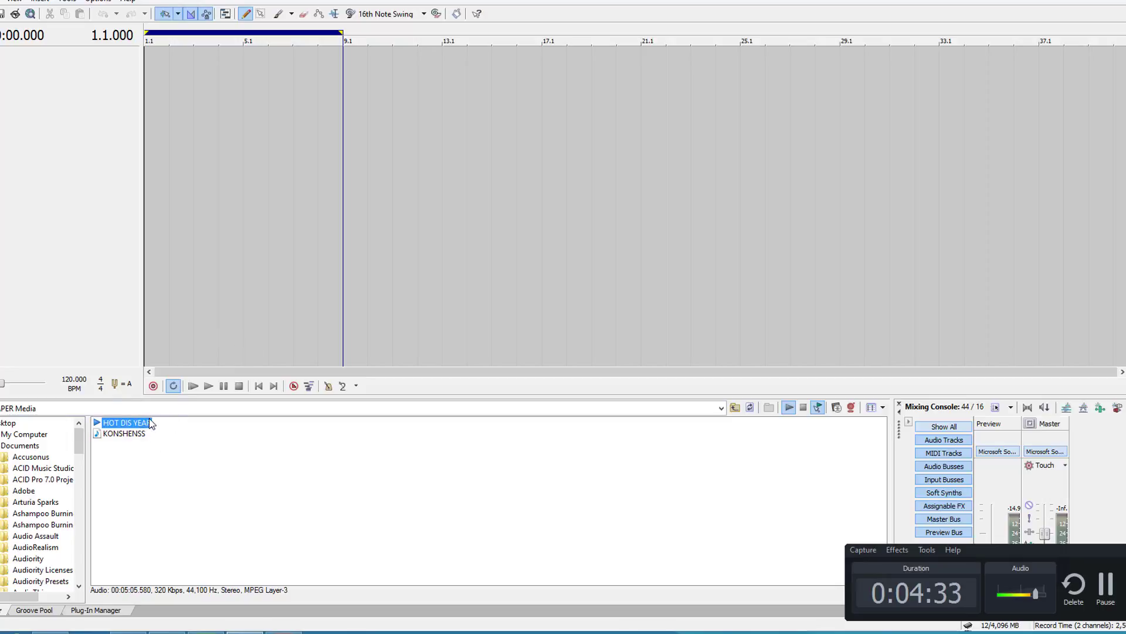
left_click(803, 409)
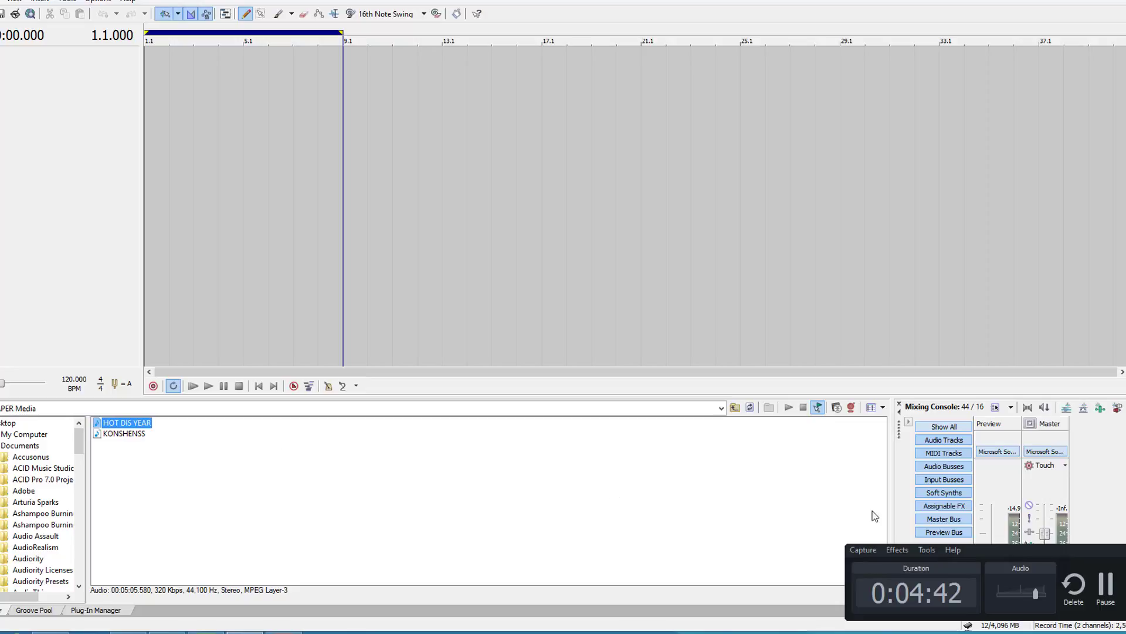
Step: Turn off loop playback and add HOT DIS YEAR to the empty timeline, agreeing to use the Beatmapper Wizard on it
left_click_drag(1038, 552, 699, 617)
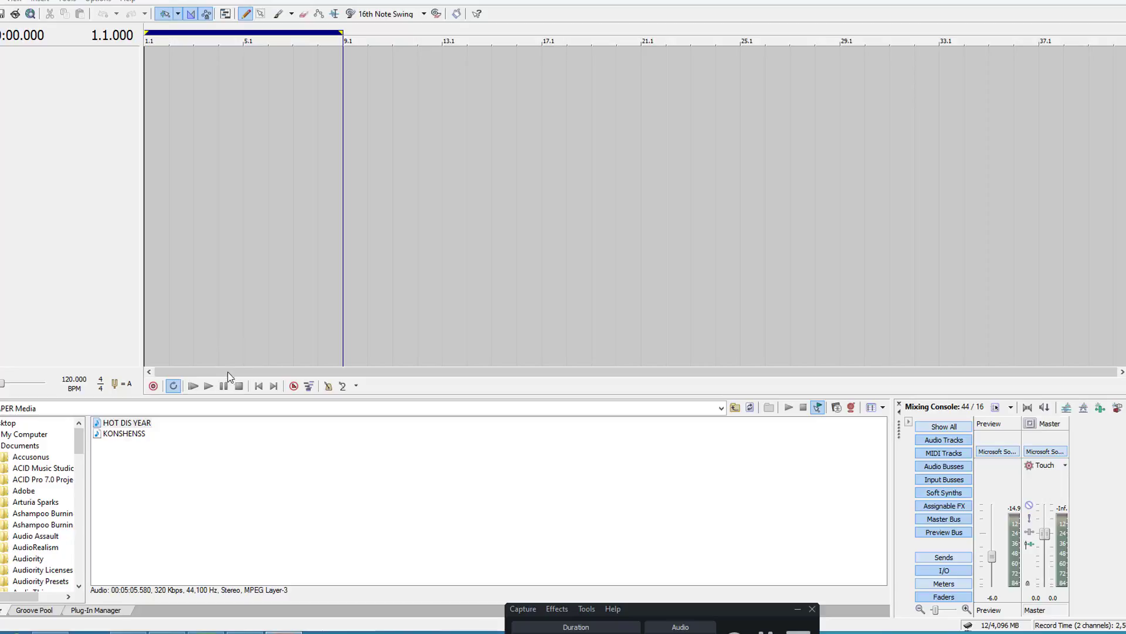
left_click(173, 385)
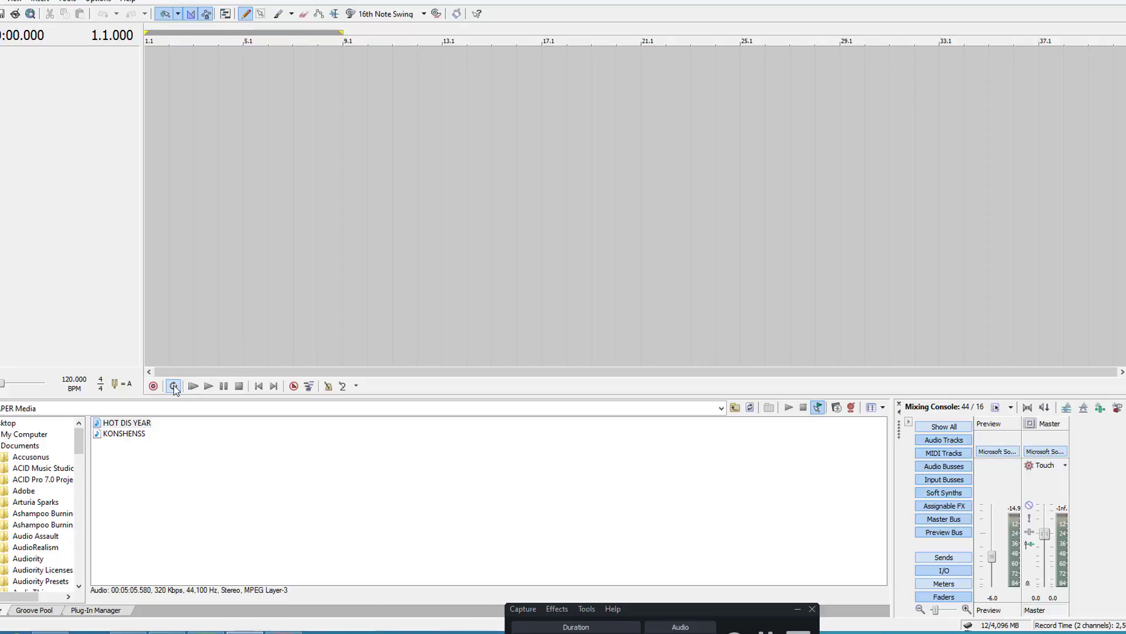
left_click(131, 426)
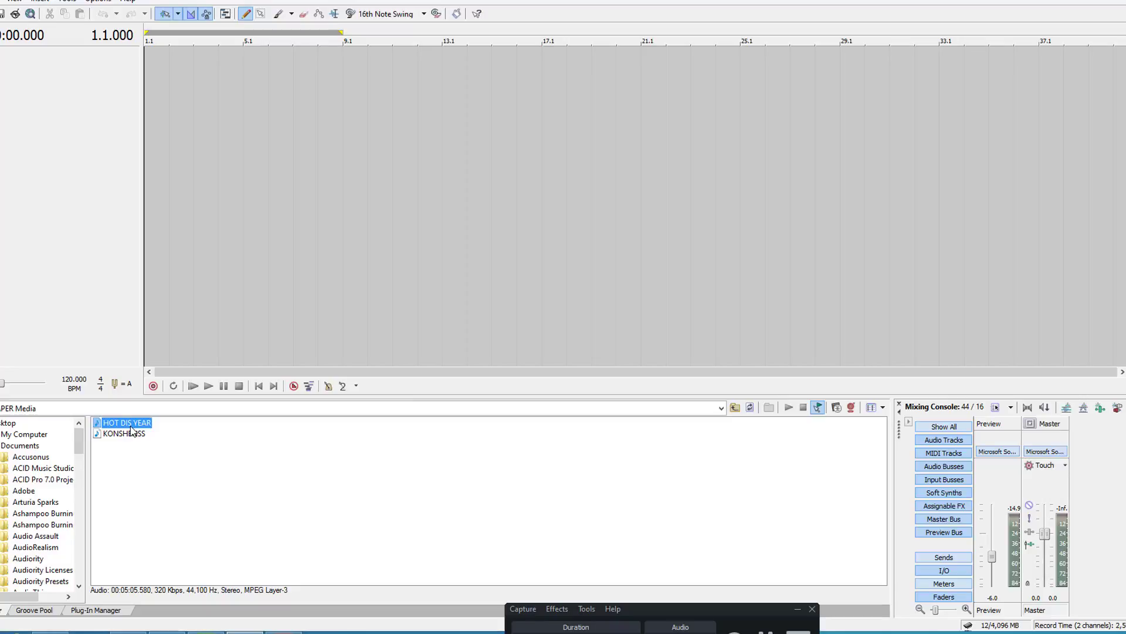
left_click_drag(132, 430, 347, 214)
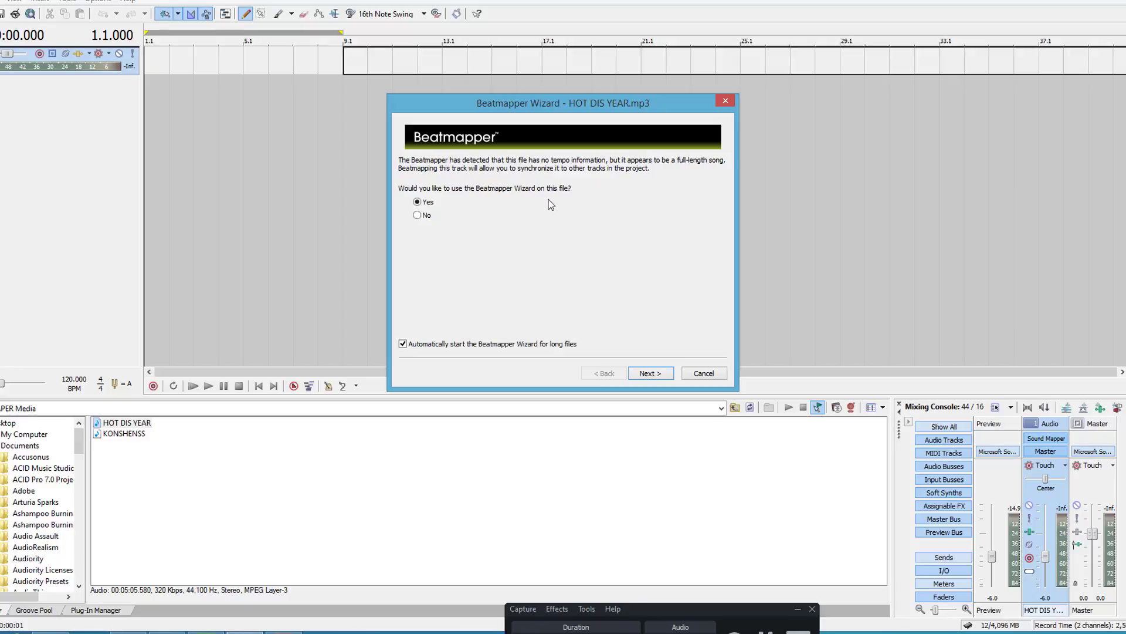
left_click(646, 372)
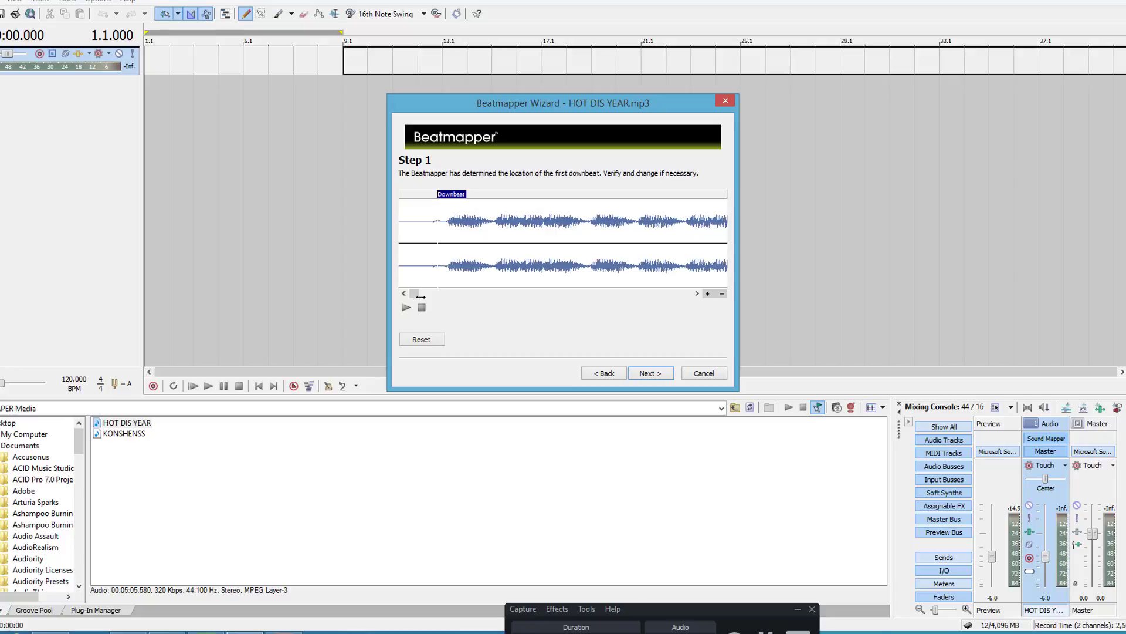
Step: Audition the song's intro from the detected downbeat against a wider view of the waveform
left_click_drag(421, 296, 428, 289)
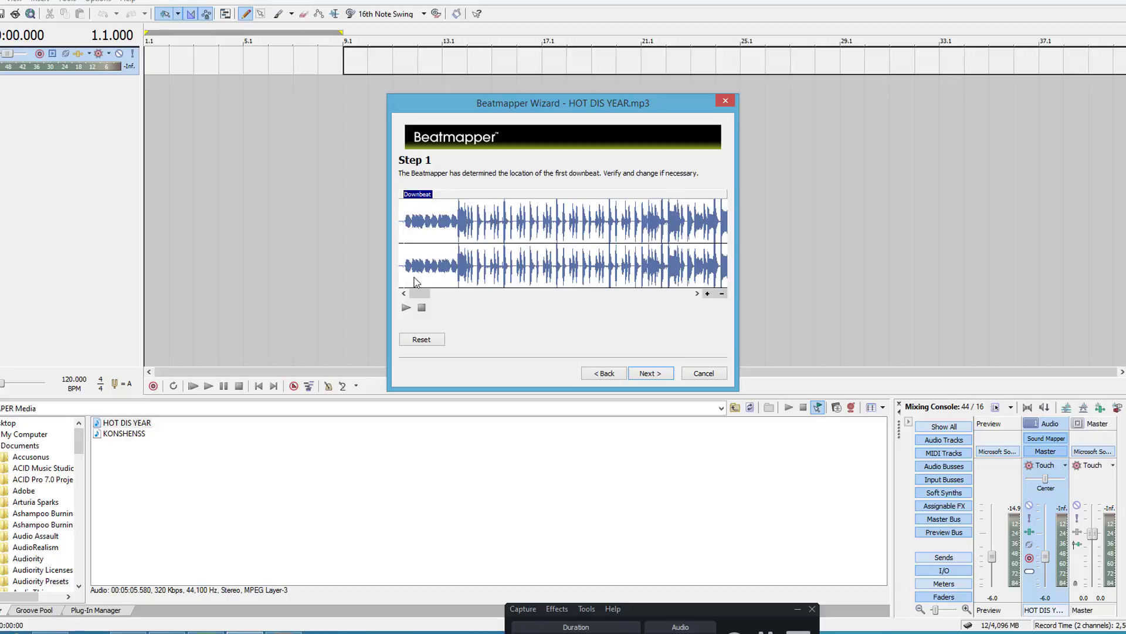
left_click(406, 307)
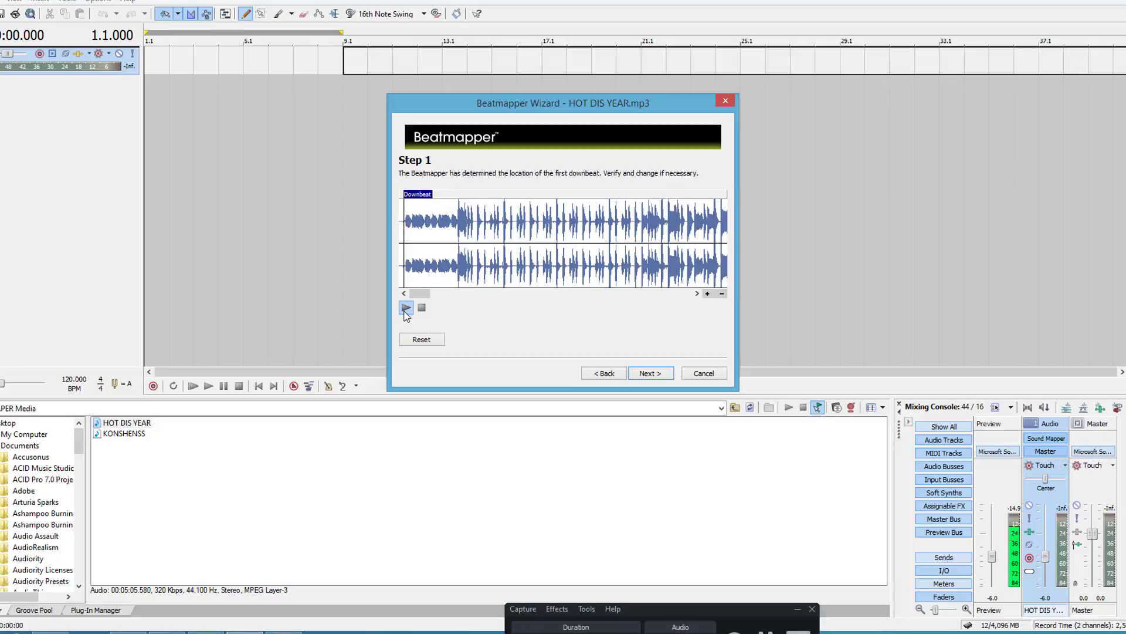
left_click(421, 308)
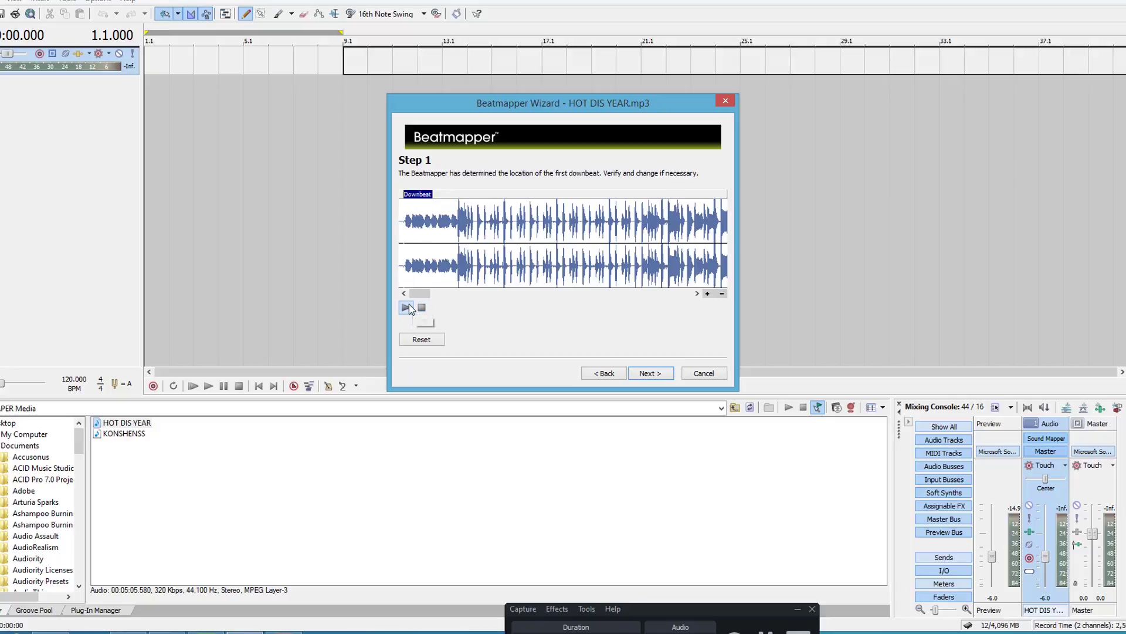
left_click(406, 308)
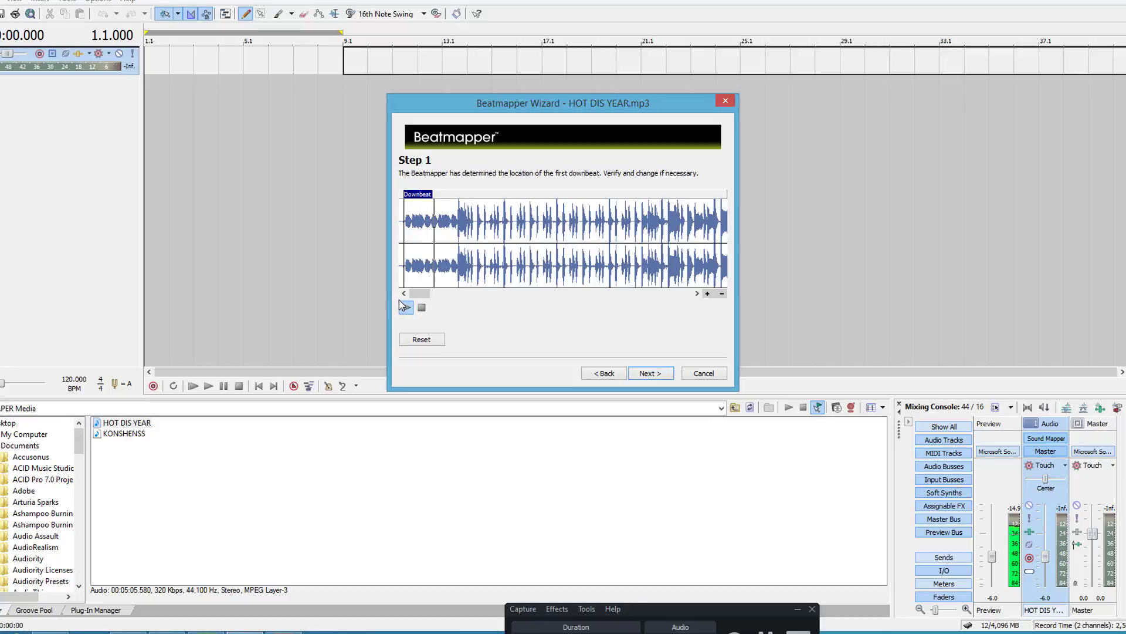
left_click(407, 308)
left_click(407, 308)
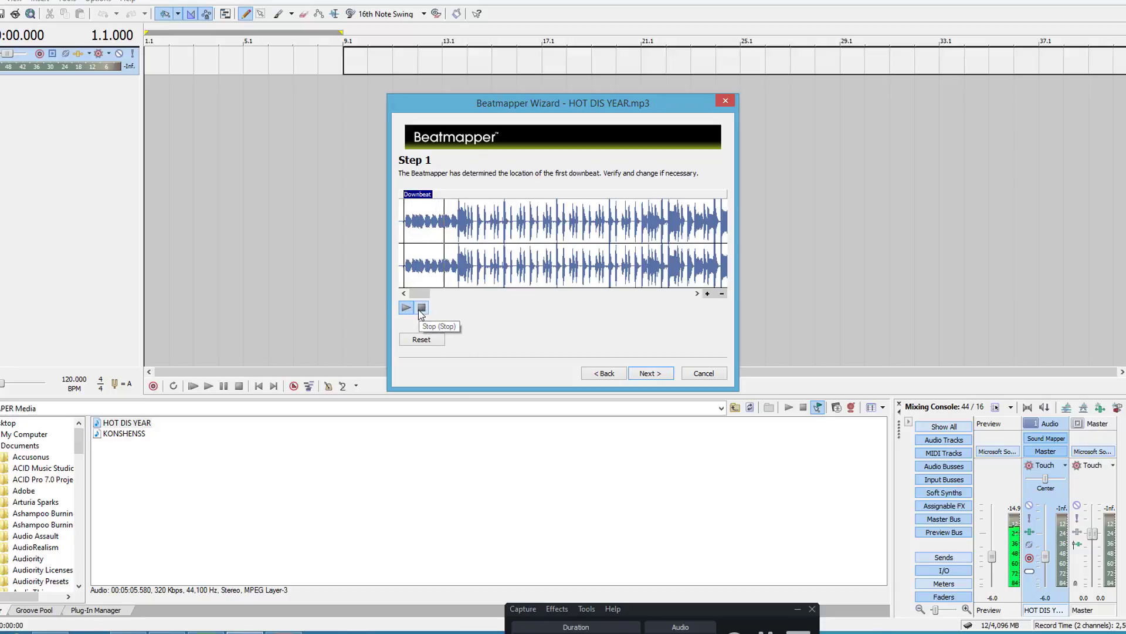
left_click(422, 309)
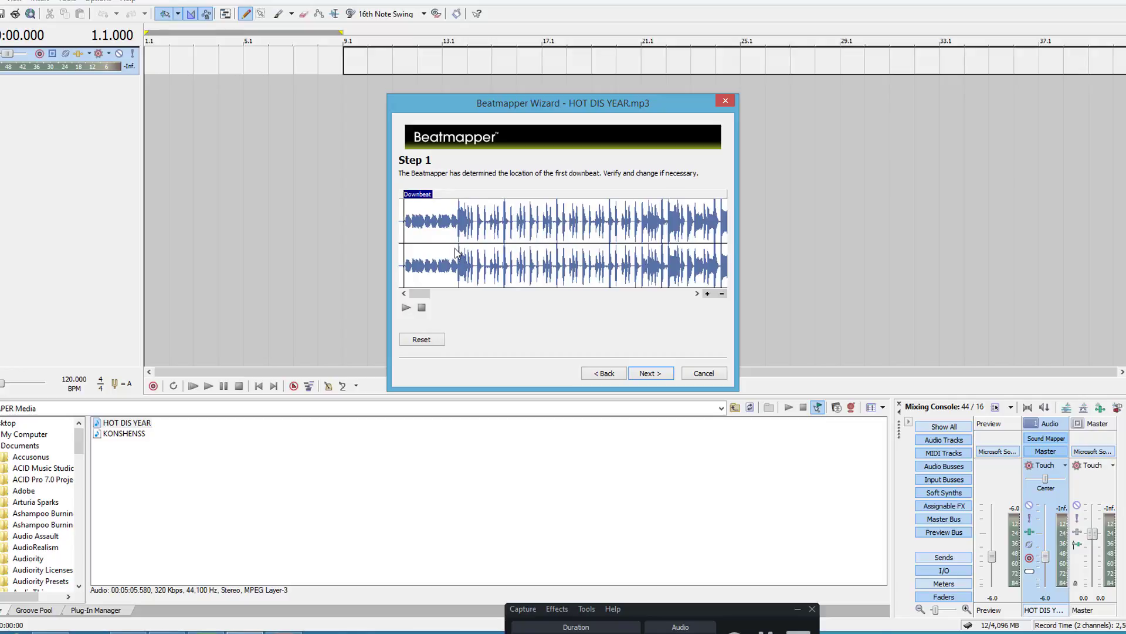
Step: Move the downbeat marker to the start of the first loud hit after the intro, fine-tune it on the waveform and accept it
left_click(455, 248)
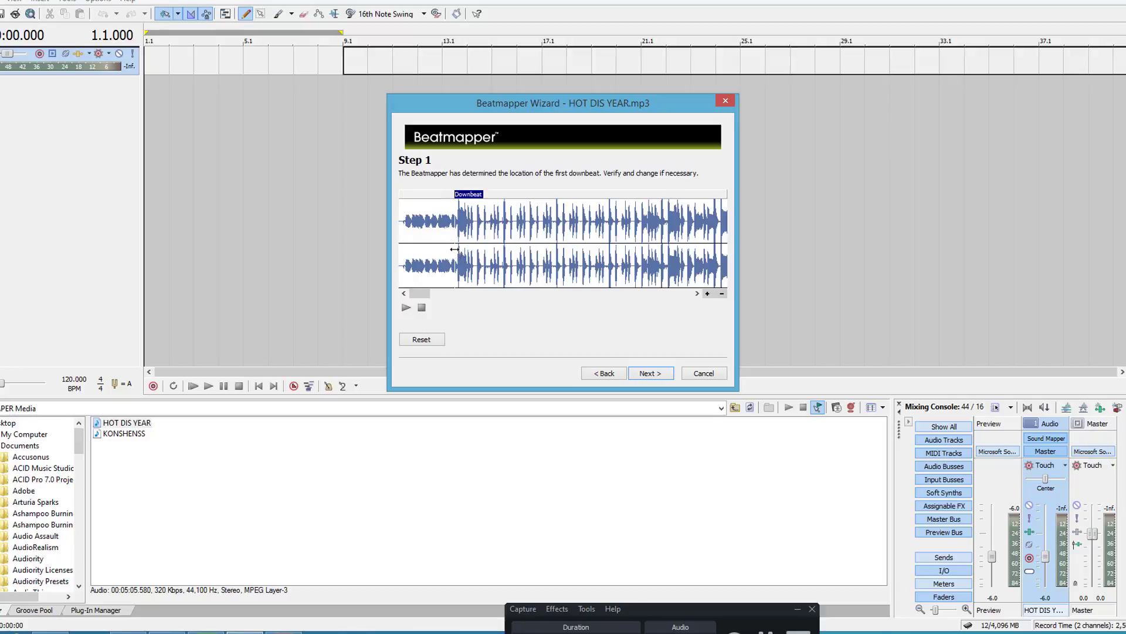
left_click(708, 294)
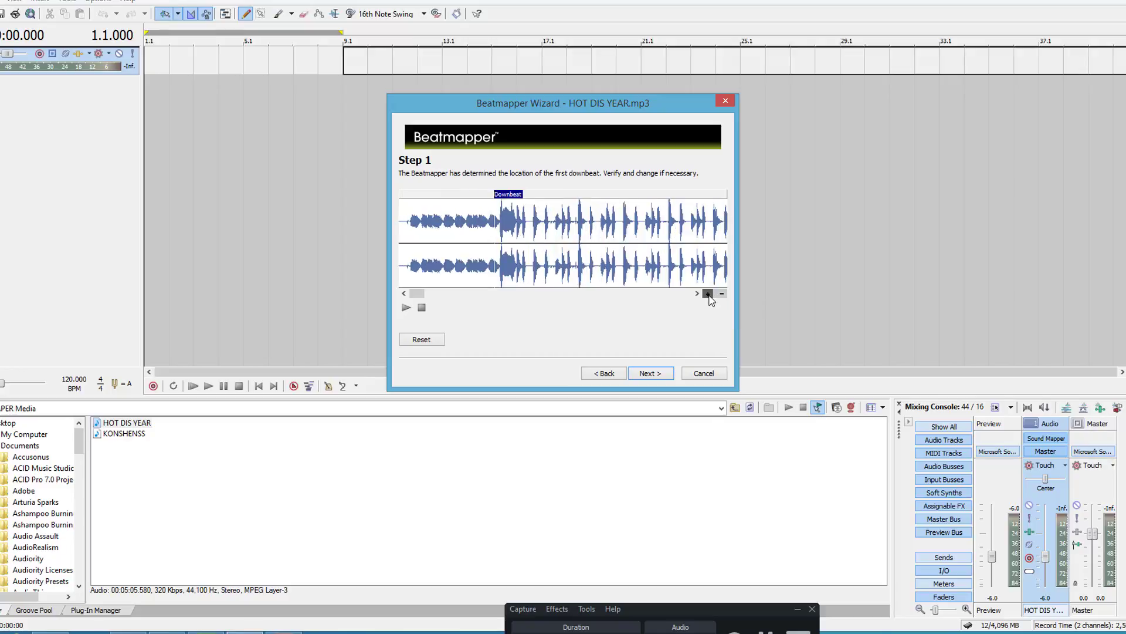
left_click(707, 294)
left_click(708, 293)
left_click(708, 293)
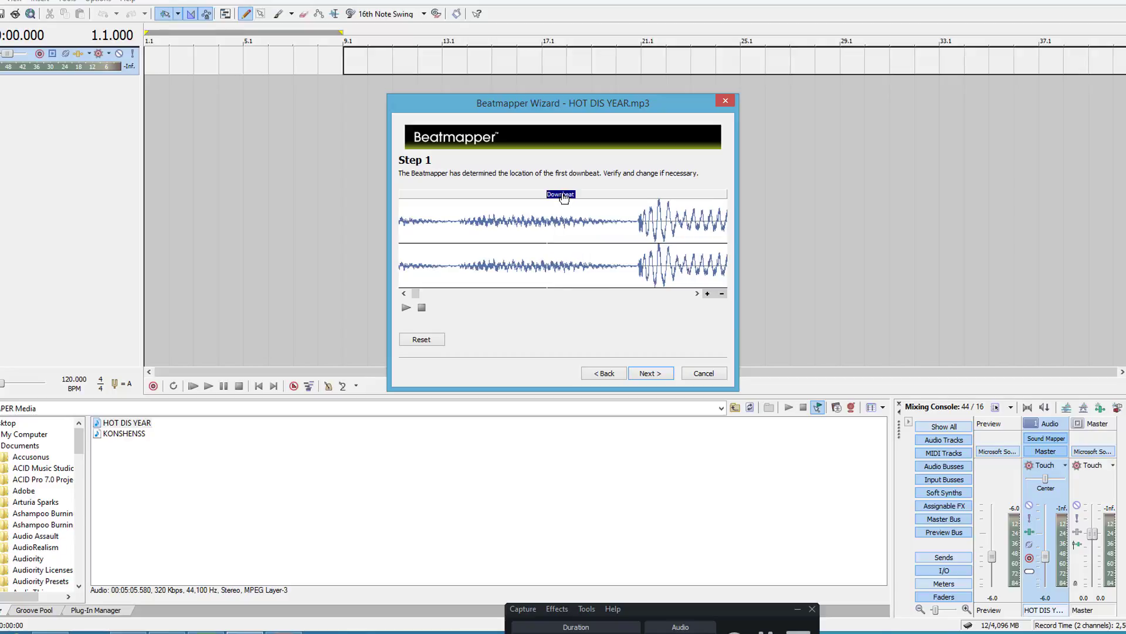
left_click_drag(556, 198, 664, 203)
left_click(707, 293)
left_click(707, 293)
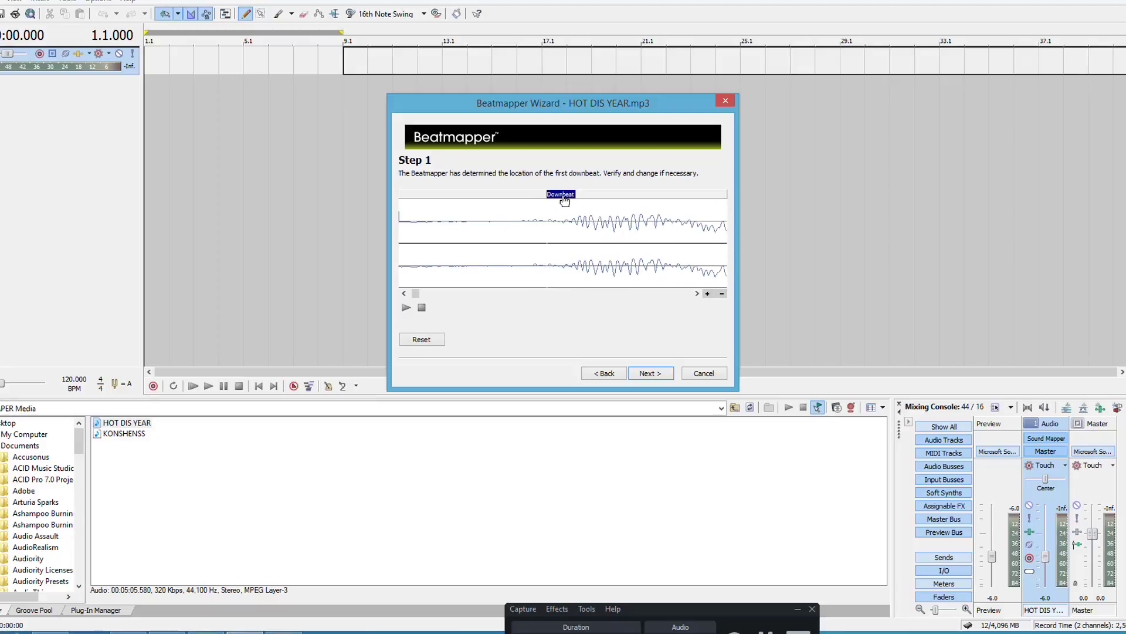
left_click_drag(567, 194, 593, 197)
left_click(408, 308)
left_click(649, 373)
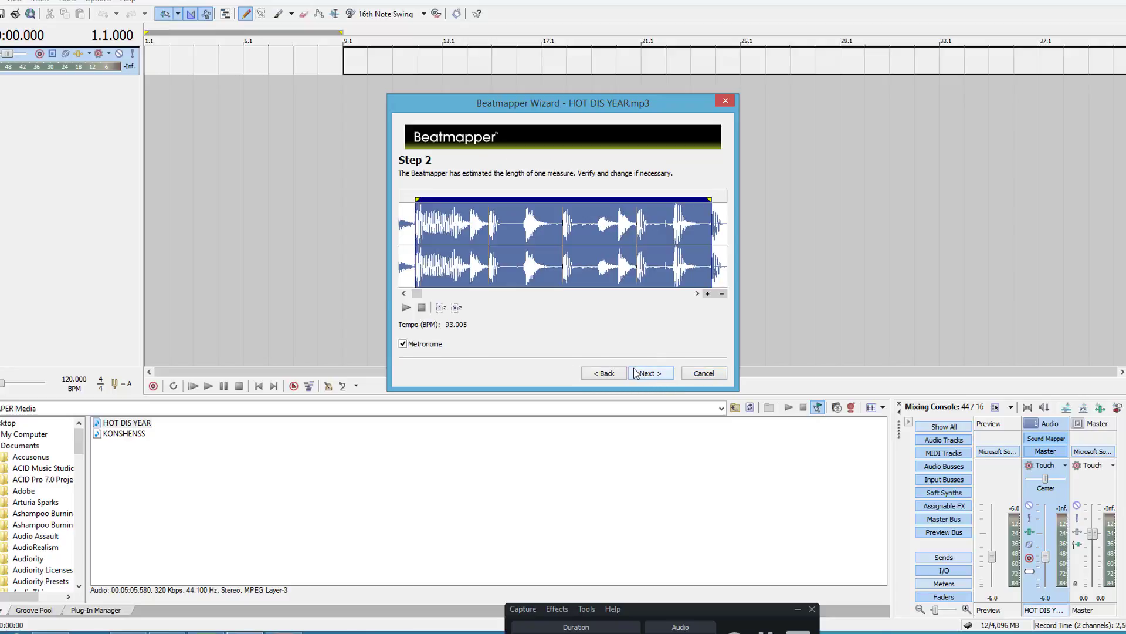
Step: Check the estimated one-measure length by playing it twice with the metronome on, and accept it
left_click(406, 307)
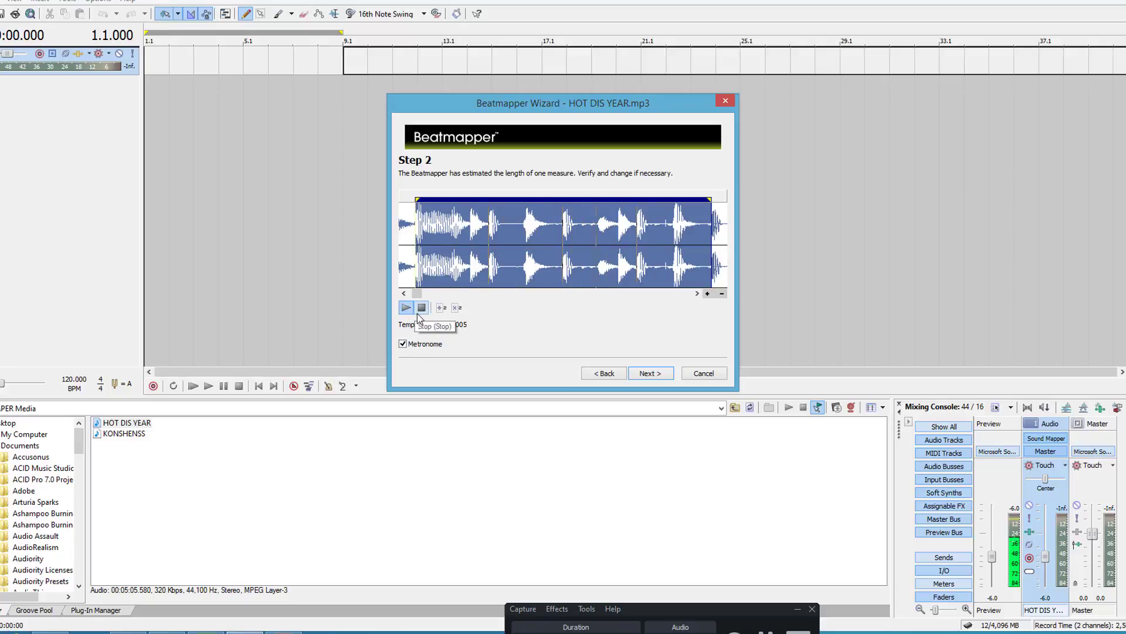
left_click(422, 307)
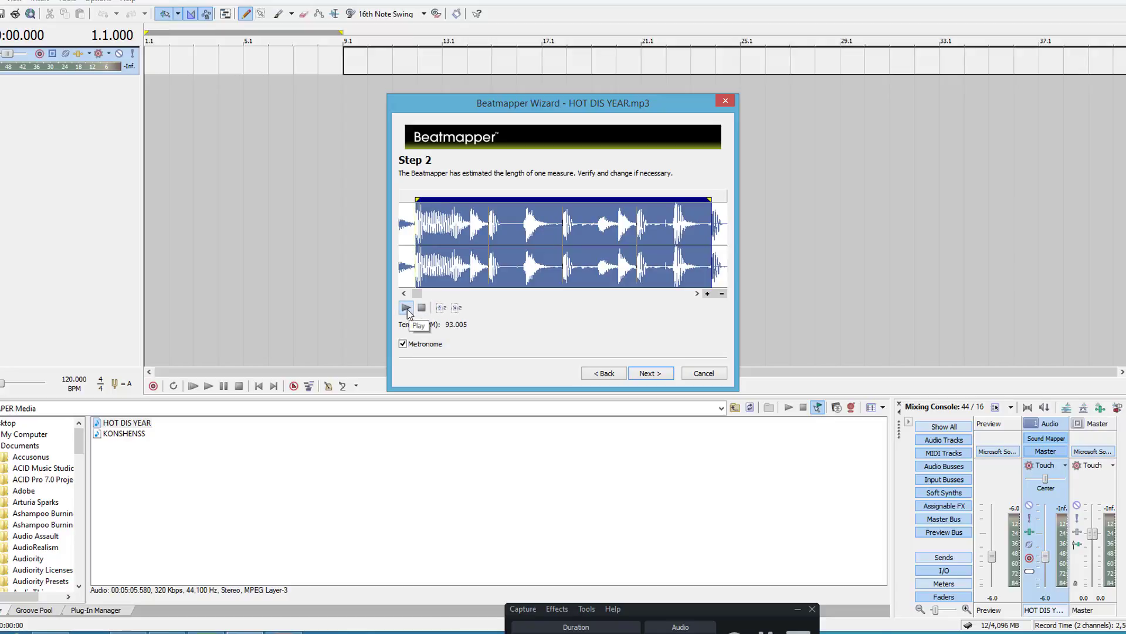
left_click(407, 310)
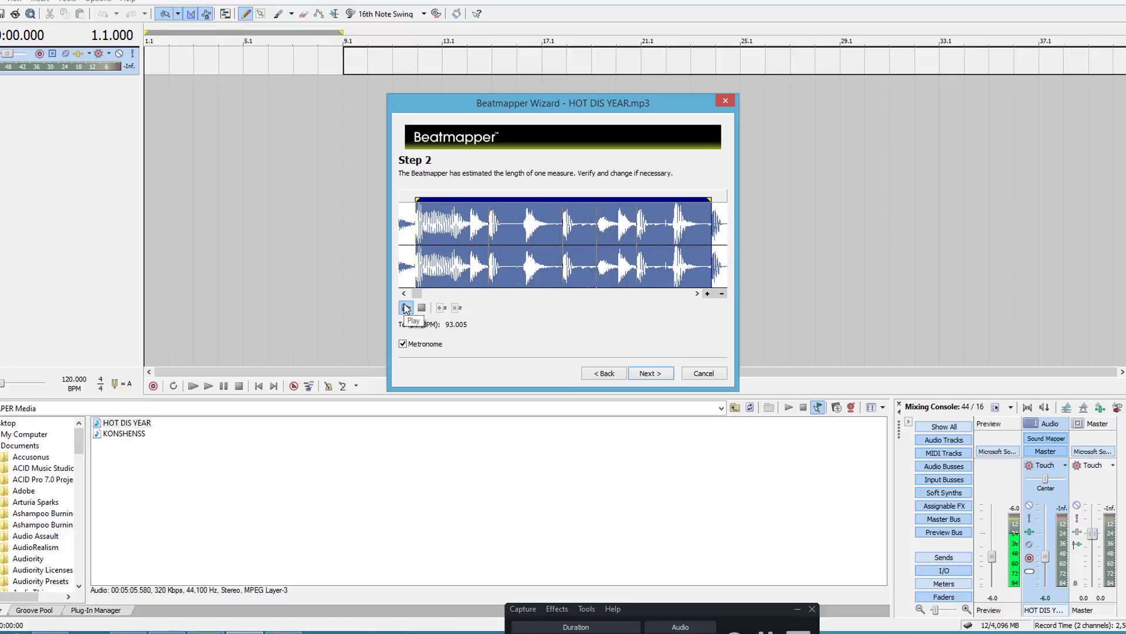
left_click(421, 307)
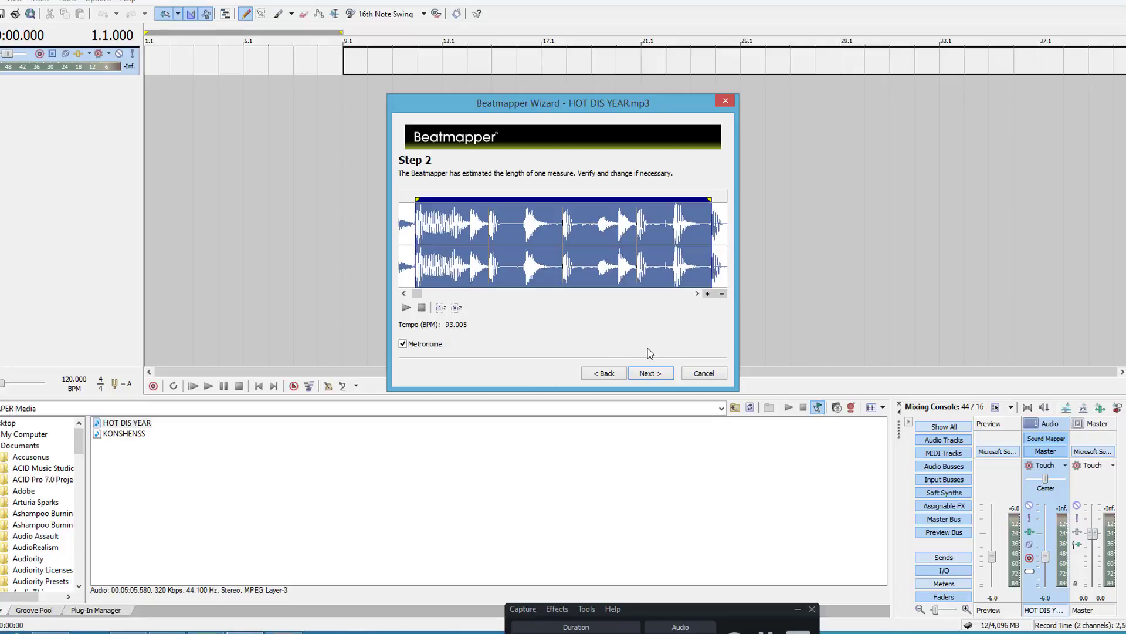
left_click(659, 373)
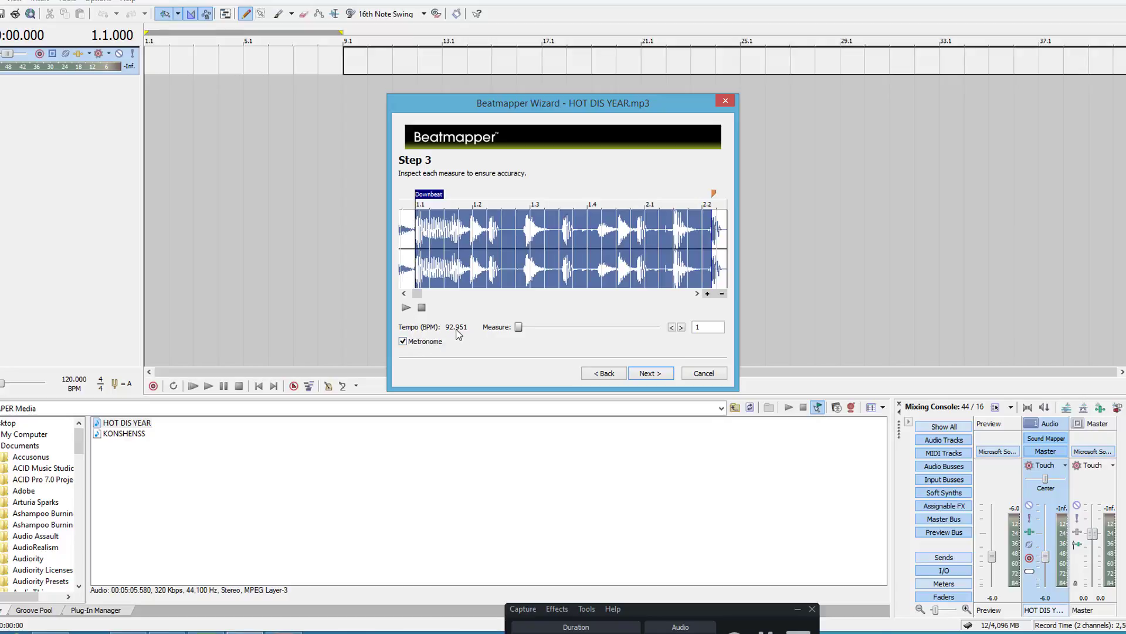
Step: Play the first measure with the metronome and advance through the measures to measure 4 to check beat accuracy
left_click(406, 308)
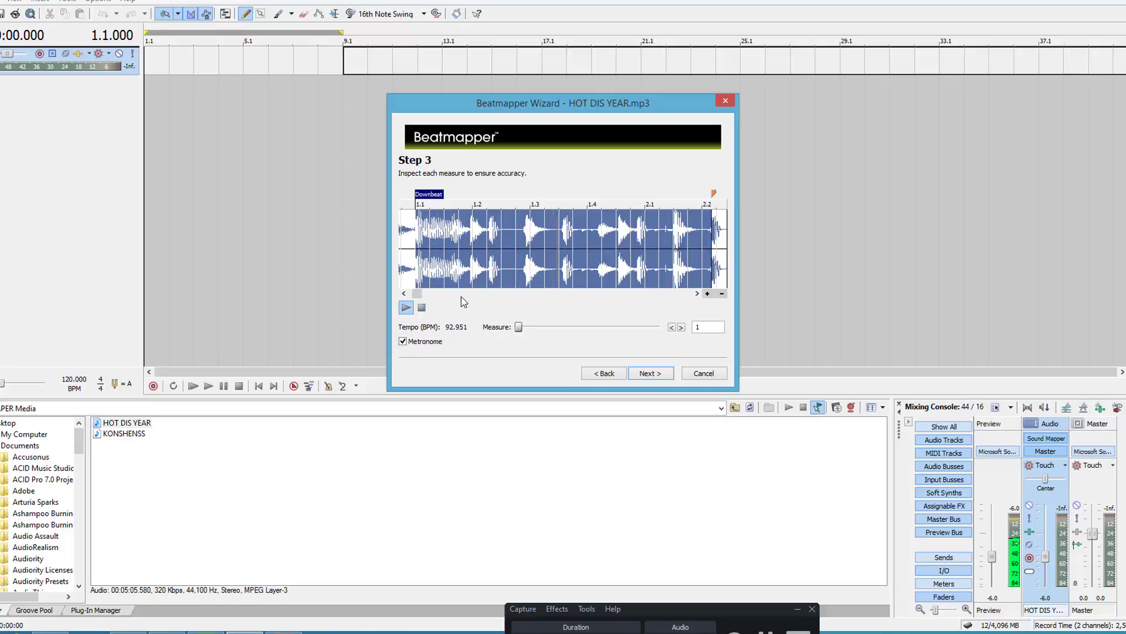
left_click(423, 308)
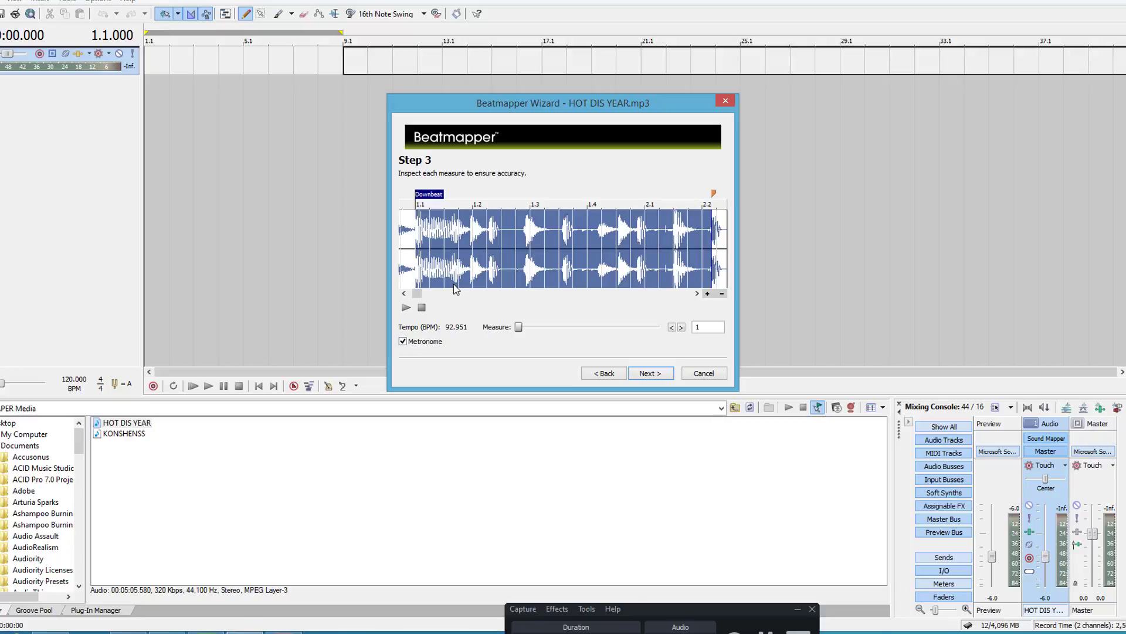
left_click(410, 314)
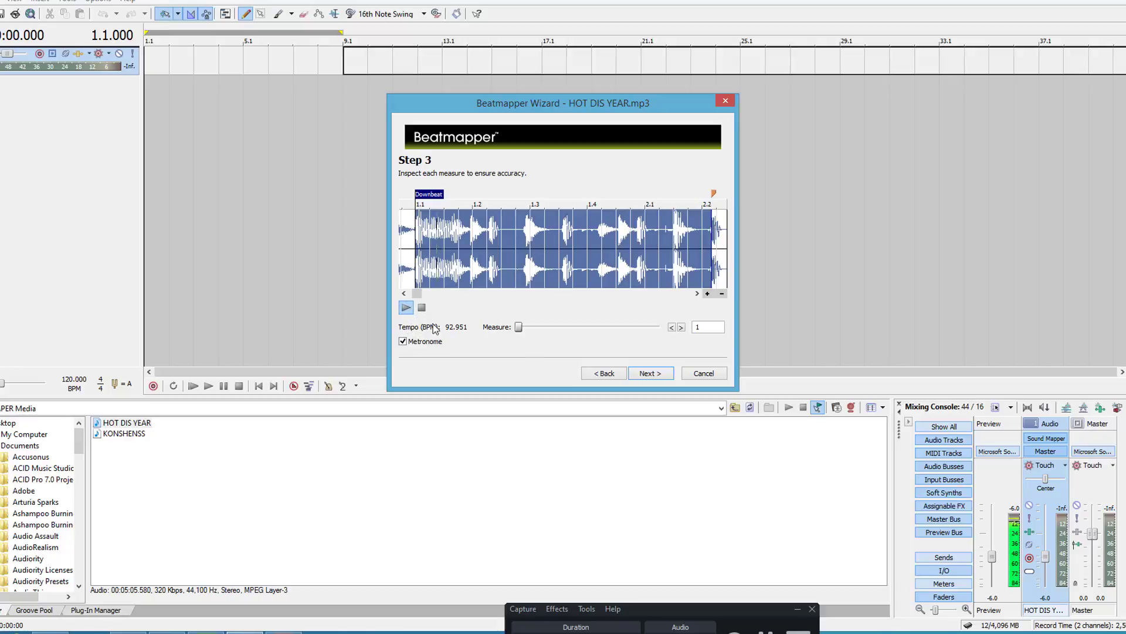
left_click(681, 327)
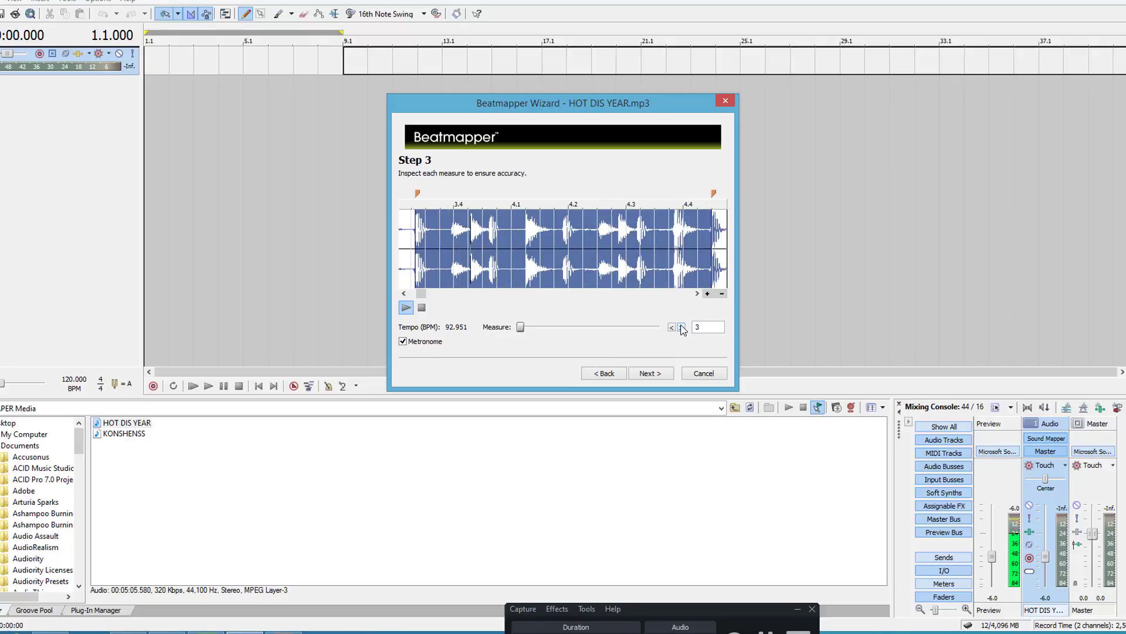
left_click(682, 327)
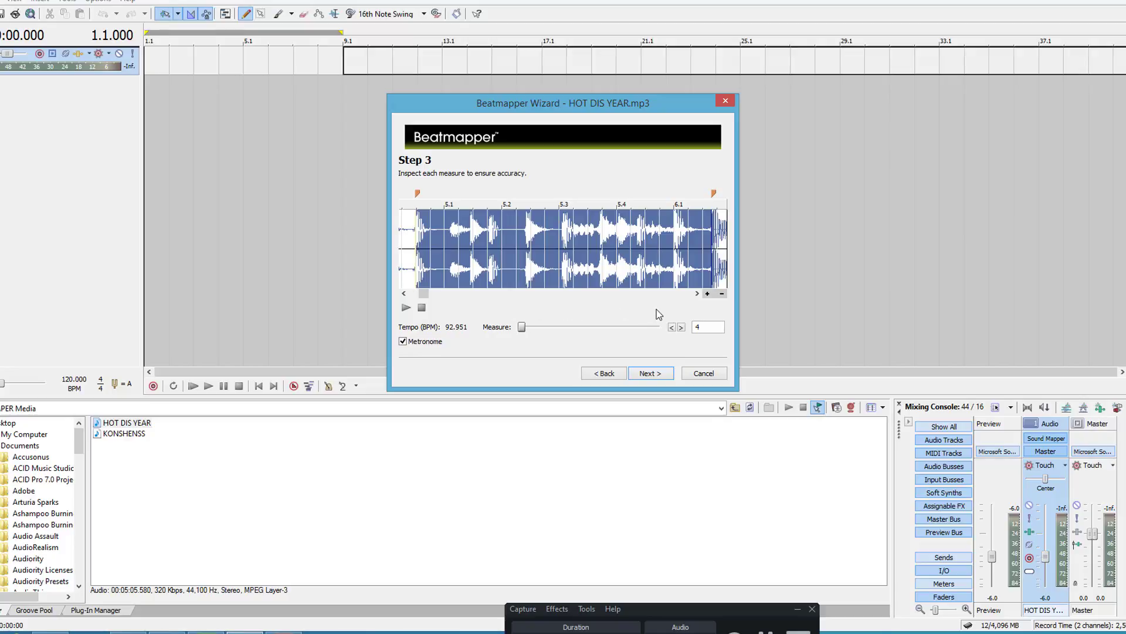
Step: Play measure 4 with the metronome and advance to measure 5 to check its beat accuracy
left_click(406, 308)
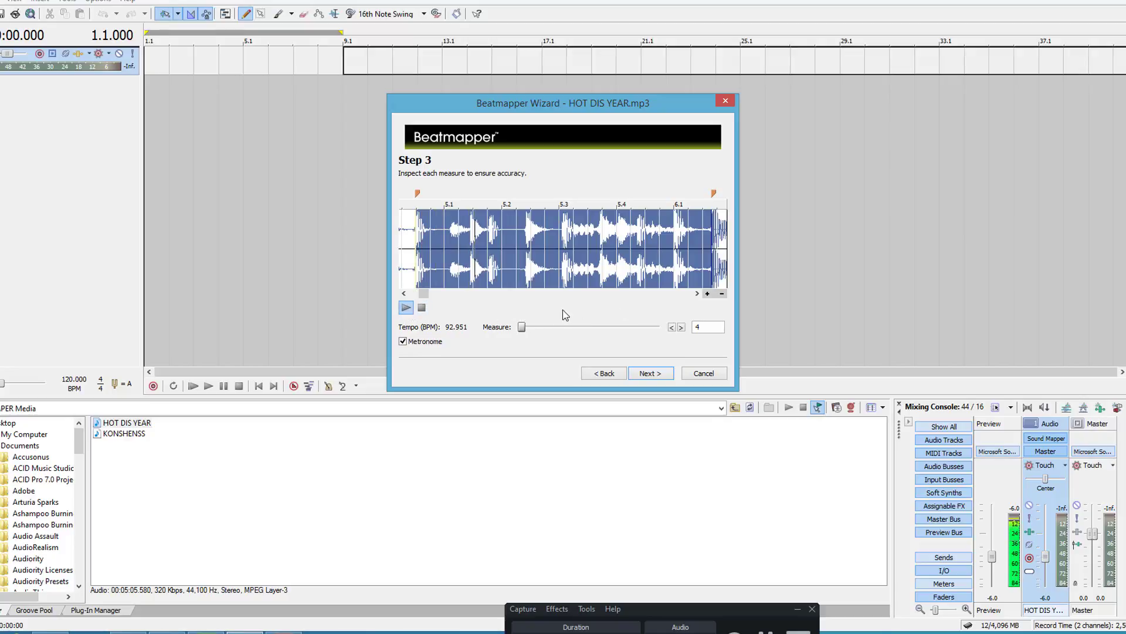
left_click(681, 327)
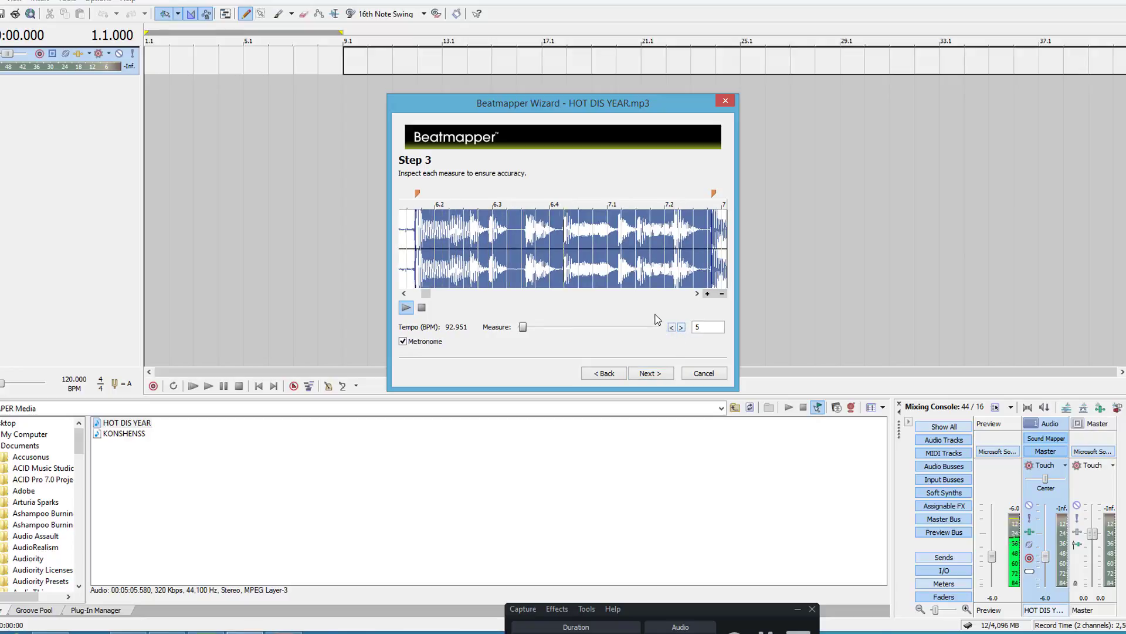
left_click(421, 307)
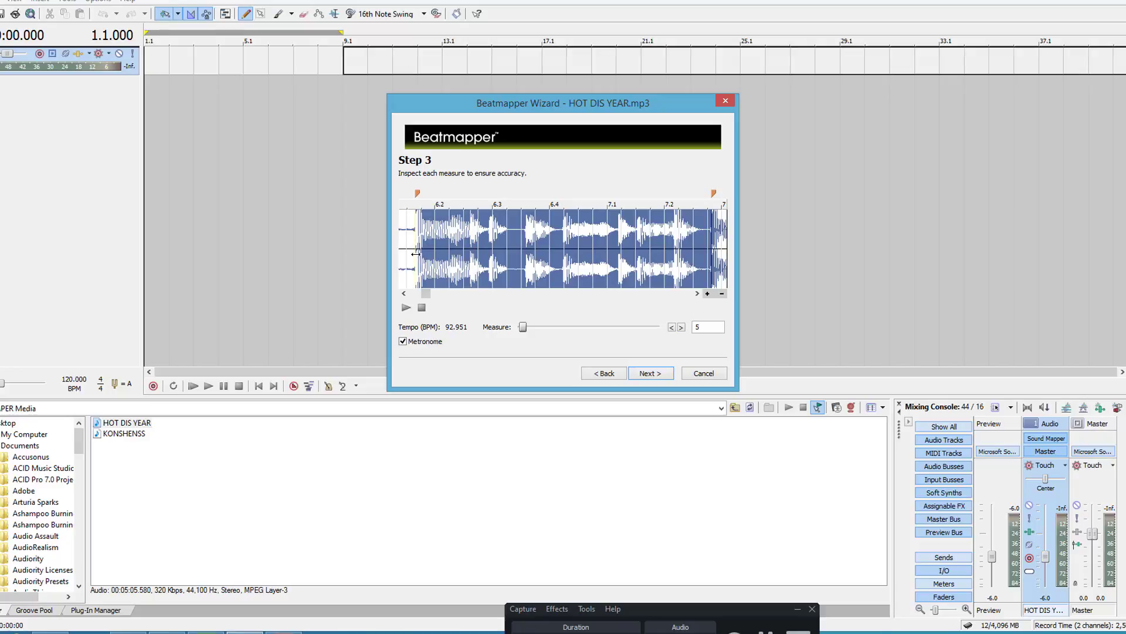
Step: Align the start marker of measure 5 precisely with the onset of its first hit on the waveform
left_click(707, 293)
left_click(707, 293)
left_click(707, 293)
left_click(708, 293)
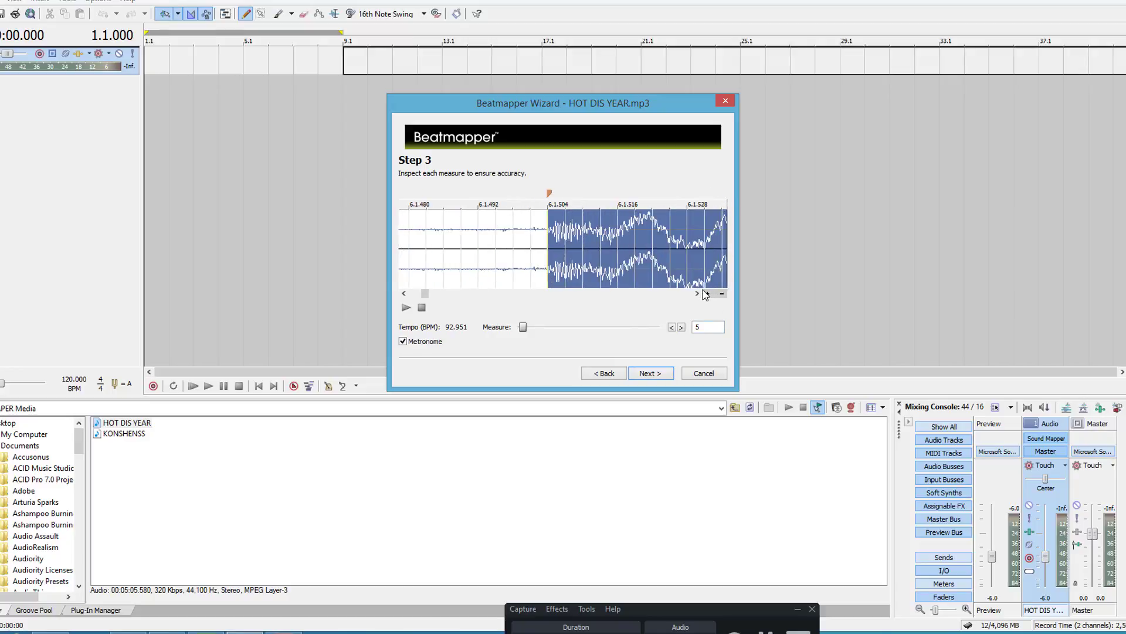
left_click(708, 294)
left_click(707, 293)
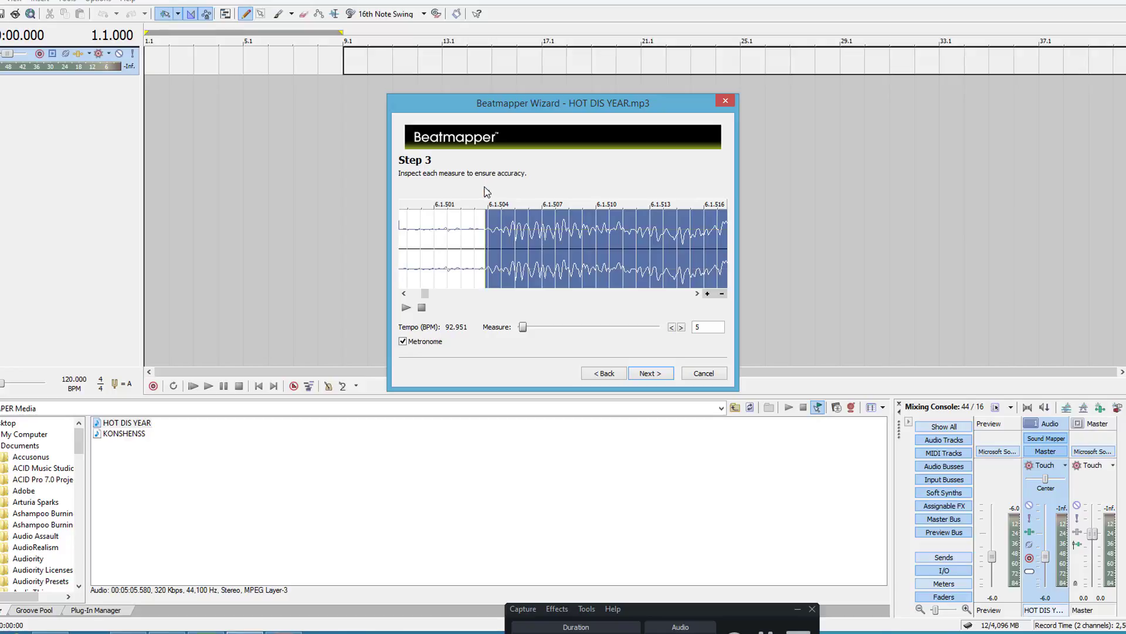
left_click_drag(491, 197, 487, 192)
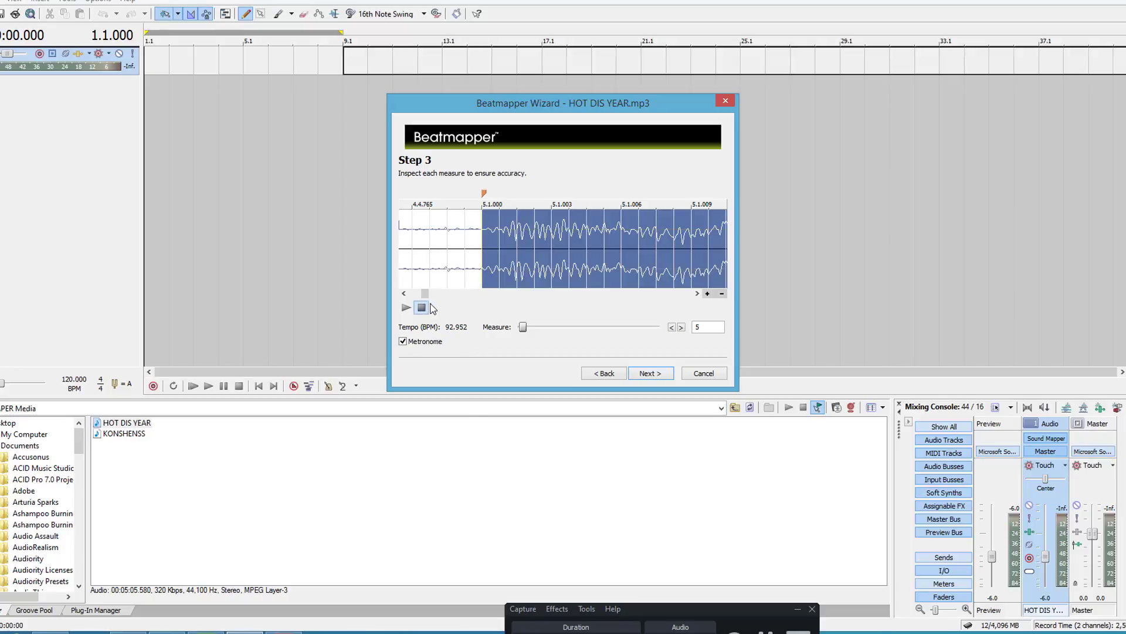
Step: Select measure 62 in the song's overview and move its start marker onto the onset of the first hit
left_click_drag(430, 297, 598, 296)
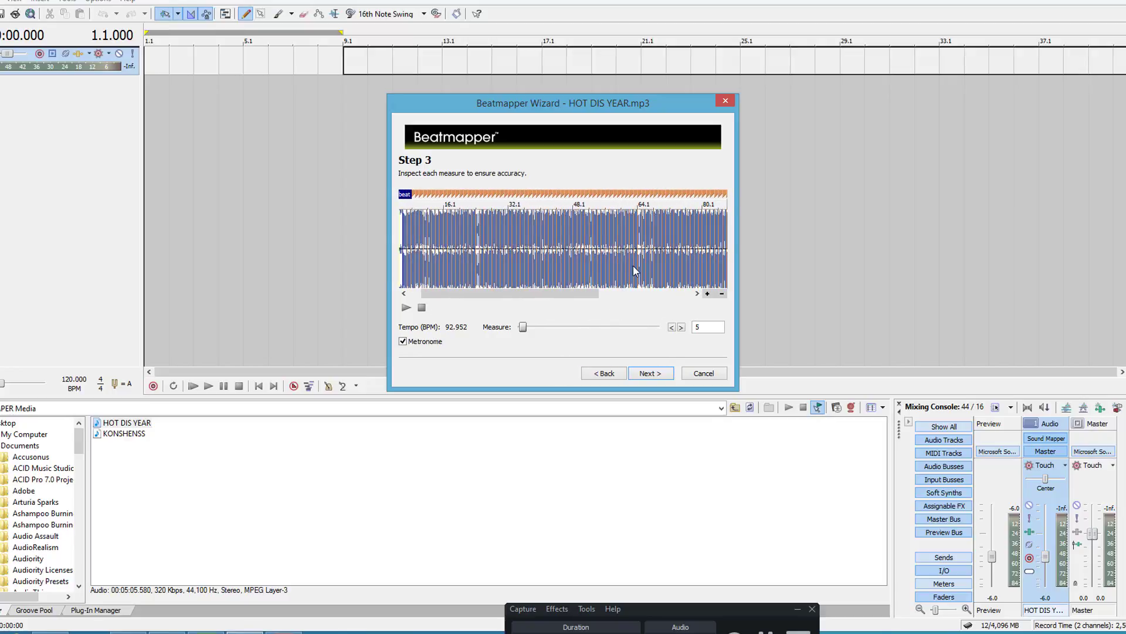
left_click(632, 268)
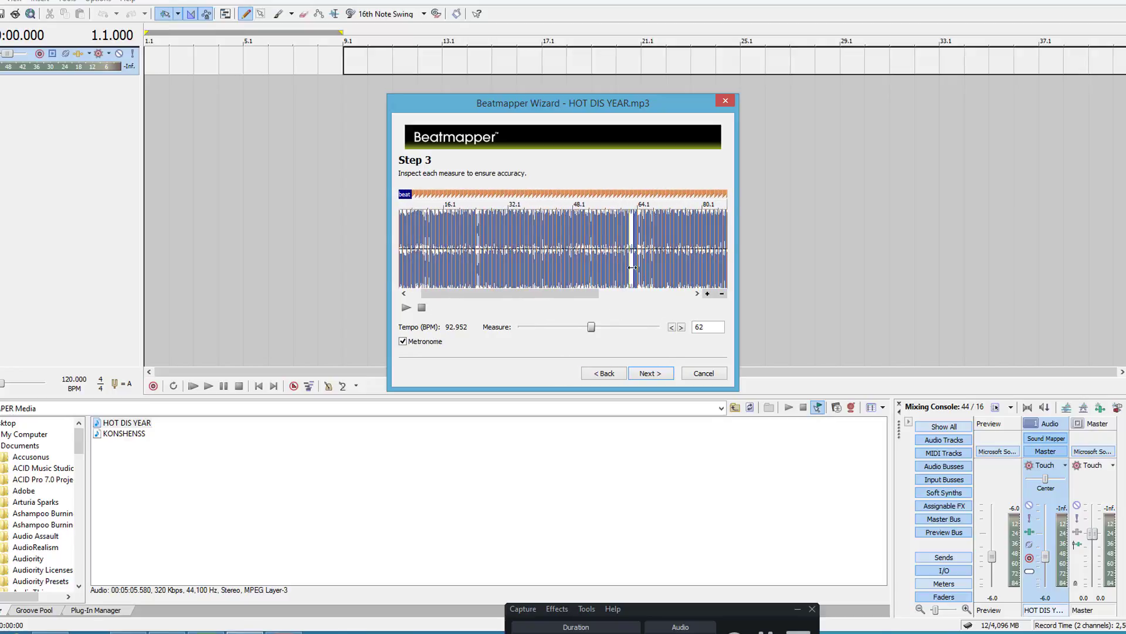
left_click(707, 295)
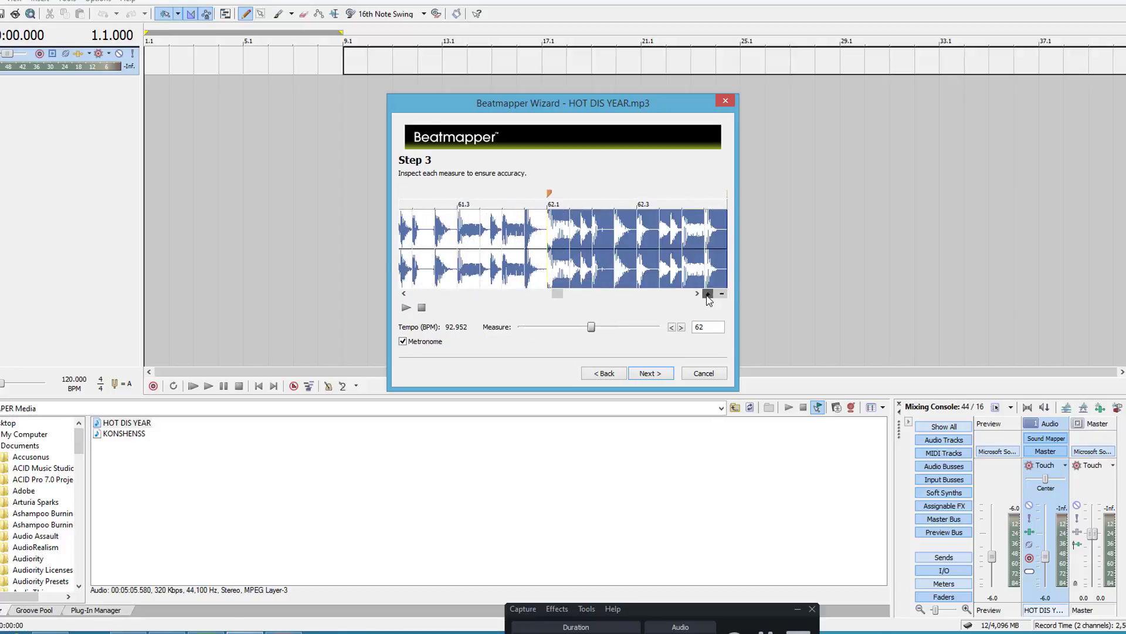
left_click(707, 295)
left_click(708, 295)
left_click(708, 295)
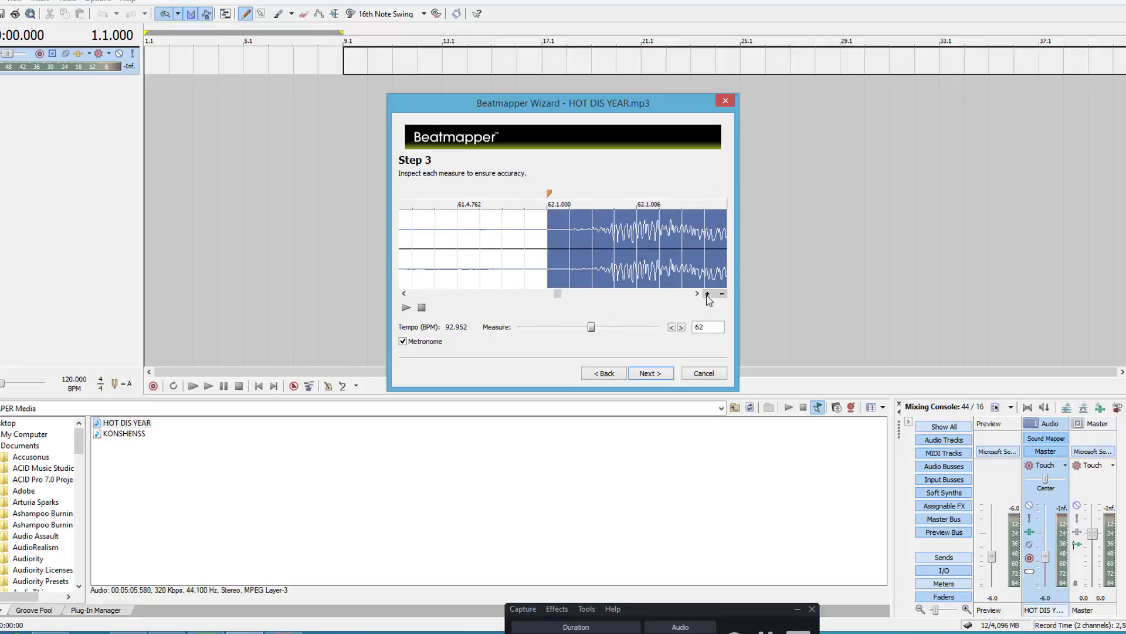
left_click(551, 193)
mouse_move(552, 194)
left_mouse_down()
mouse_move(618, 196)
mouse_move(609, 194)
left_mouse_up()
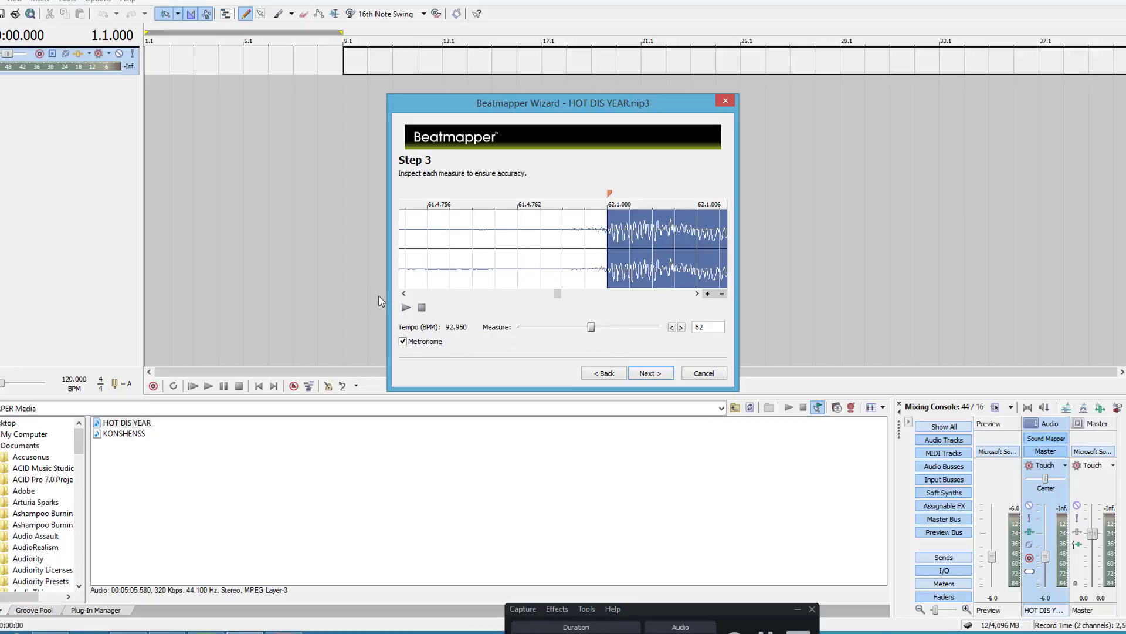
Step: Check the corrected beat alignment by playing measure 62 and measure 1 with the metronome
left_click(406, 308)
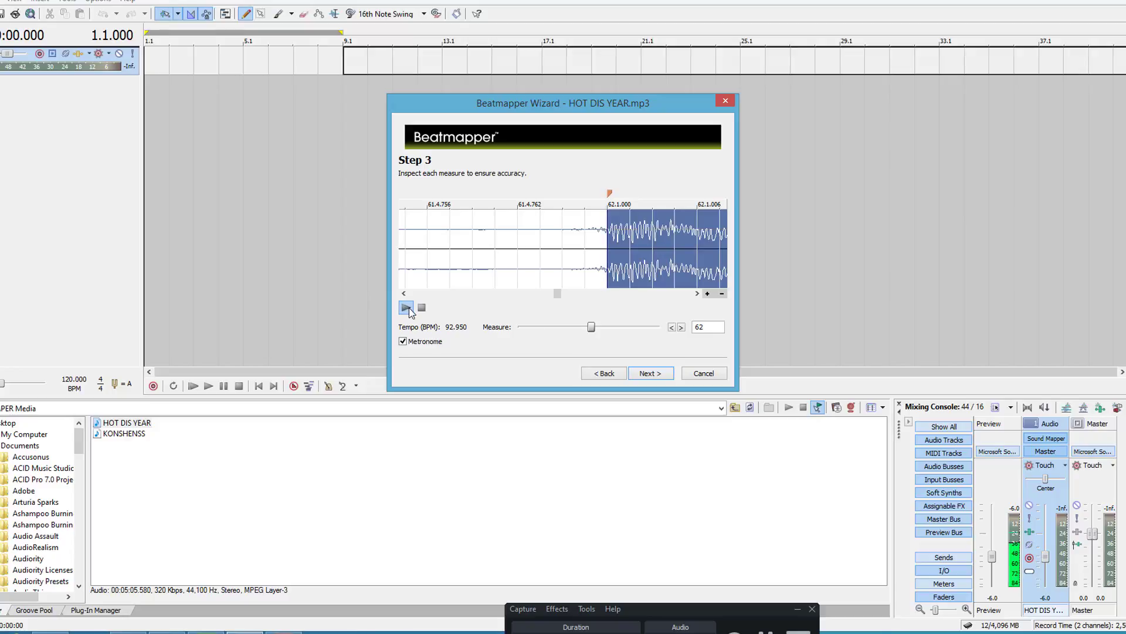
left_click_drag(563, 294, 559, 292)
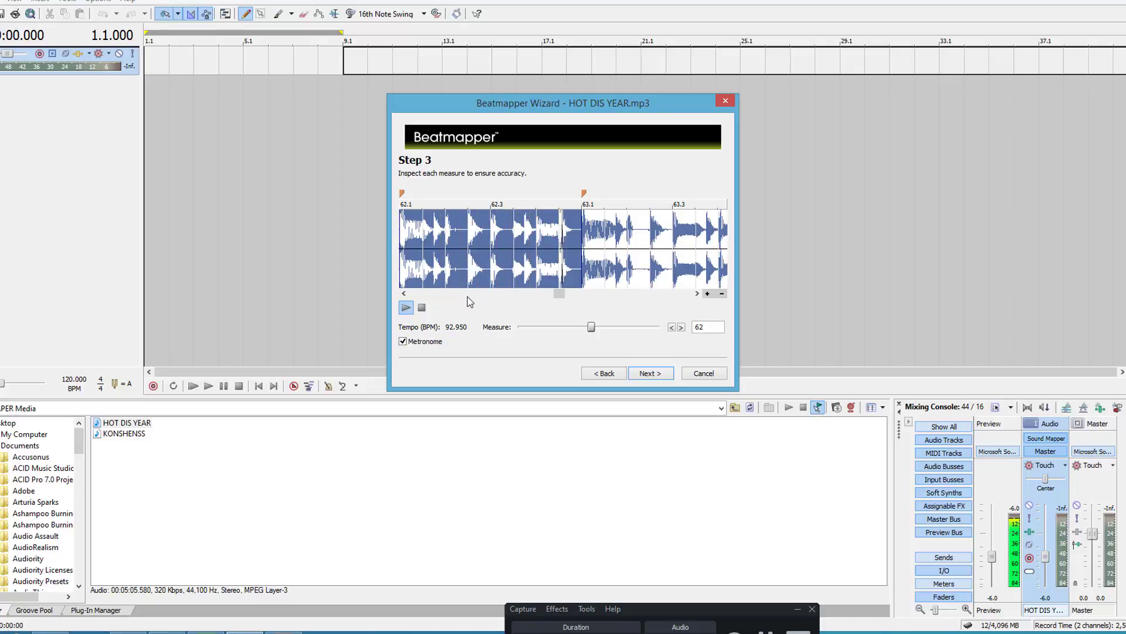
left_click(421, 305)
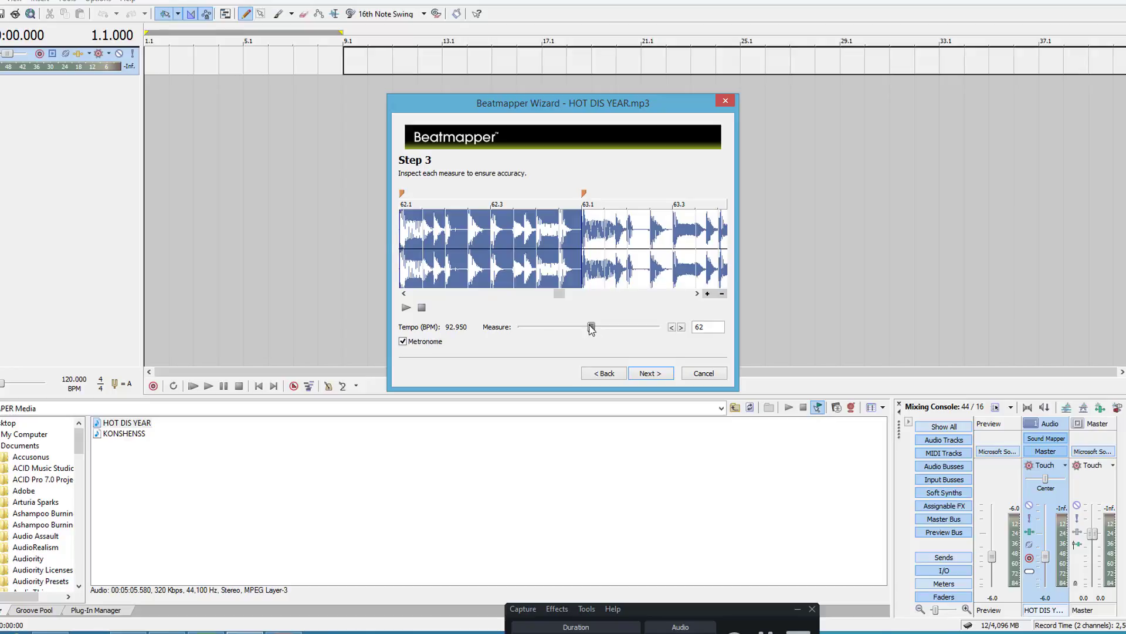
left_click_drag(591, 327, 519, 328)
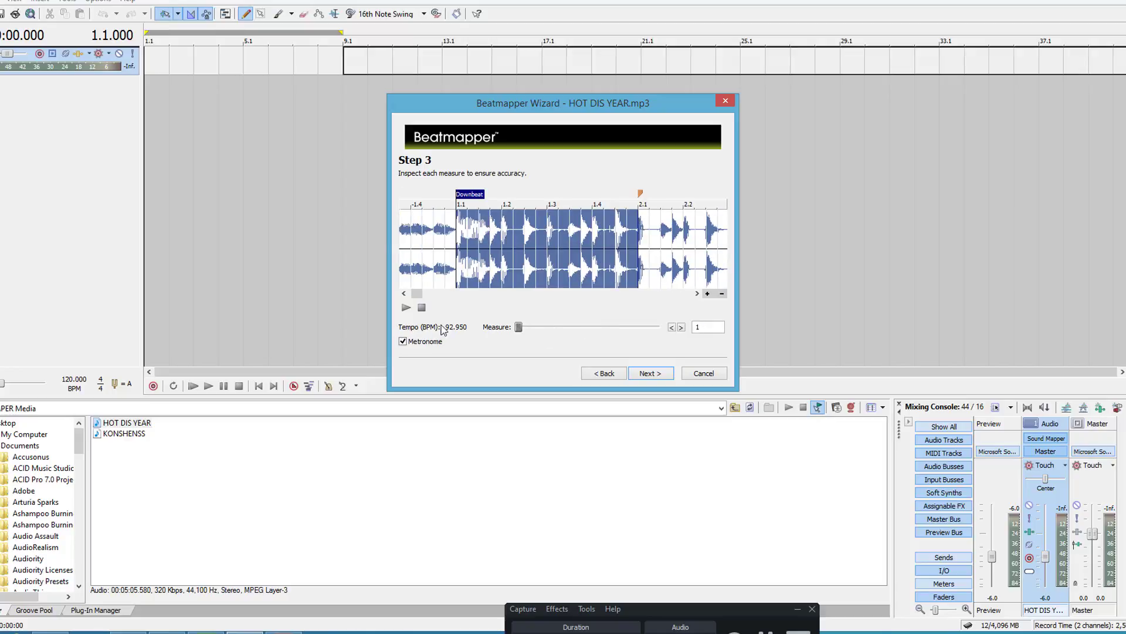
left_click(406, 308)
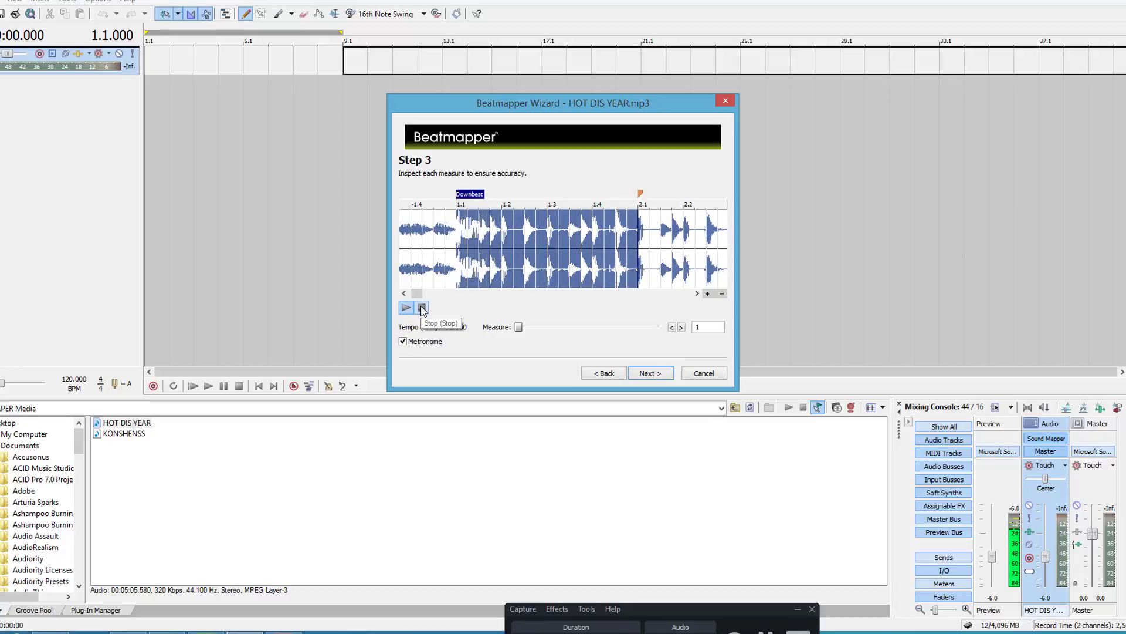
left_click(421, 306)
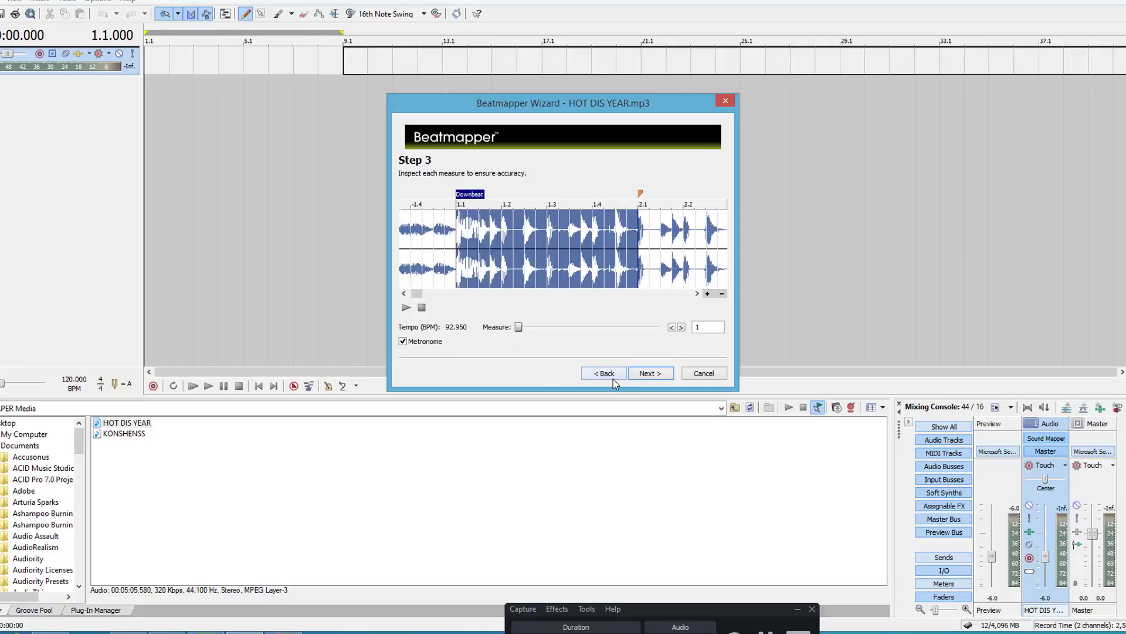
Step: Accept the measures and finish beatmapping with project tempo matching, pitch preservation and saving of Beatmapper information enabled
left_click(650, 374)
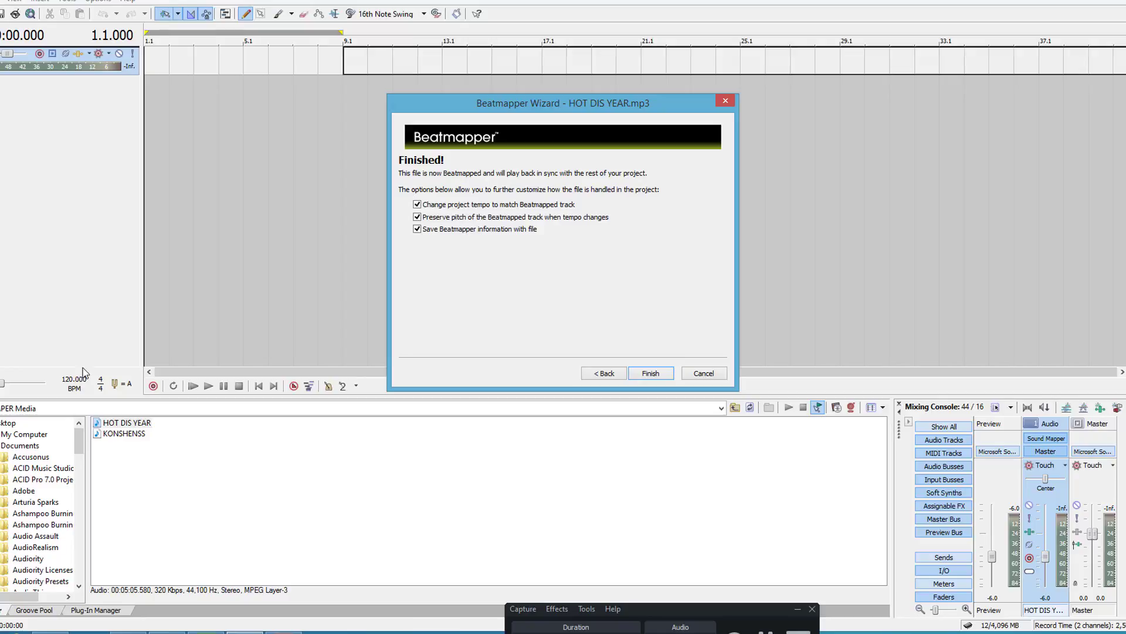
left_click(650, 374)
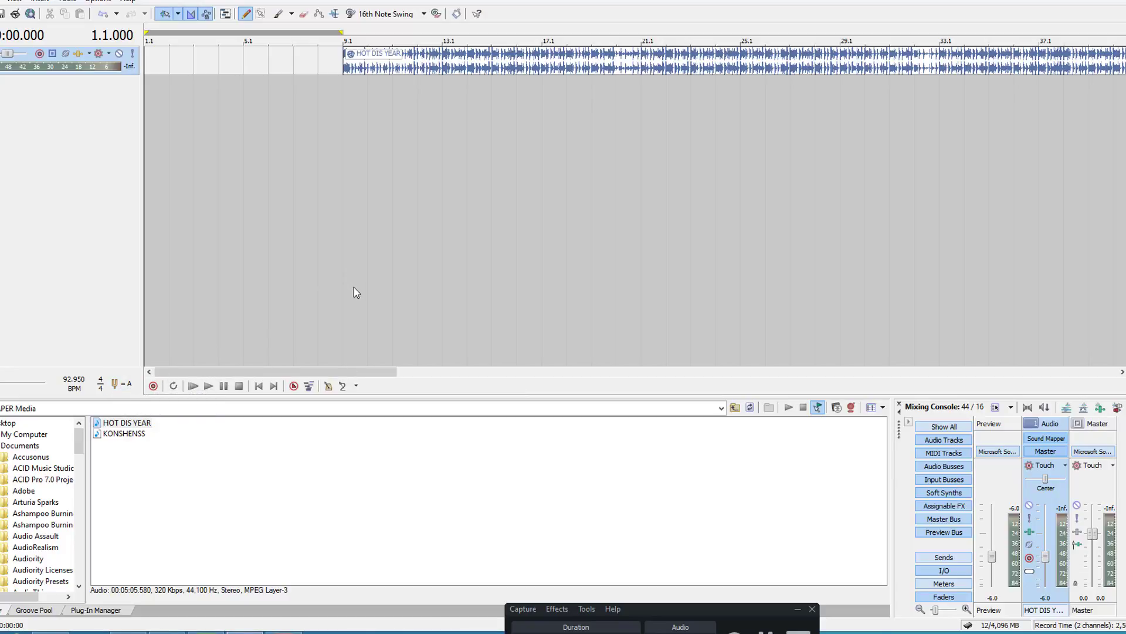
Step: Audition the beatmapped HOT DIS YEAR track in the project from measure 9, and stop playback
left_click(343, 94)
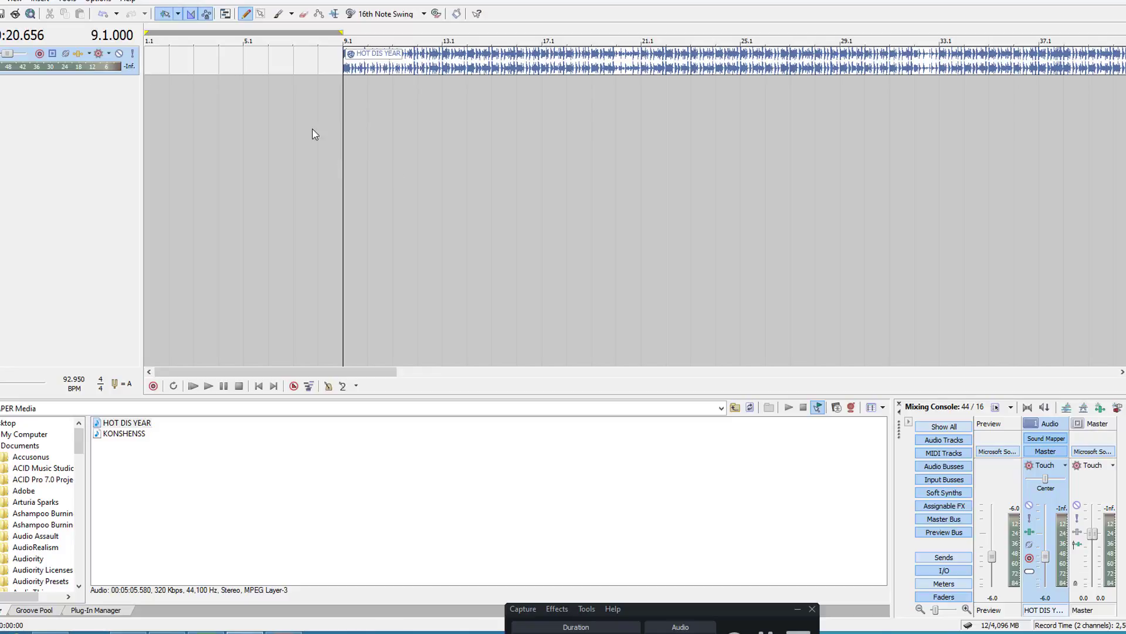
left_click(193, 385)
left_click(208, 386)
left_click(210, 389)
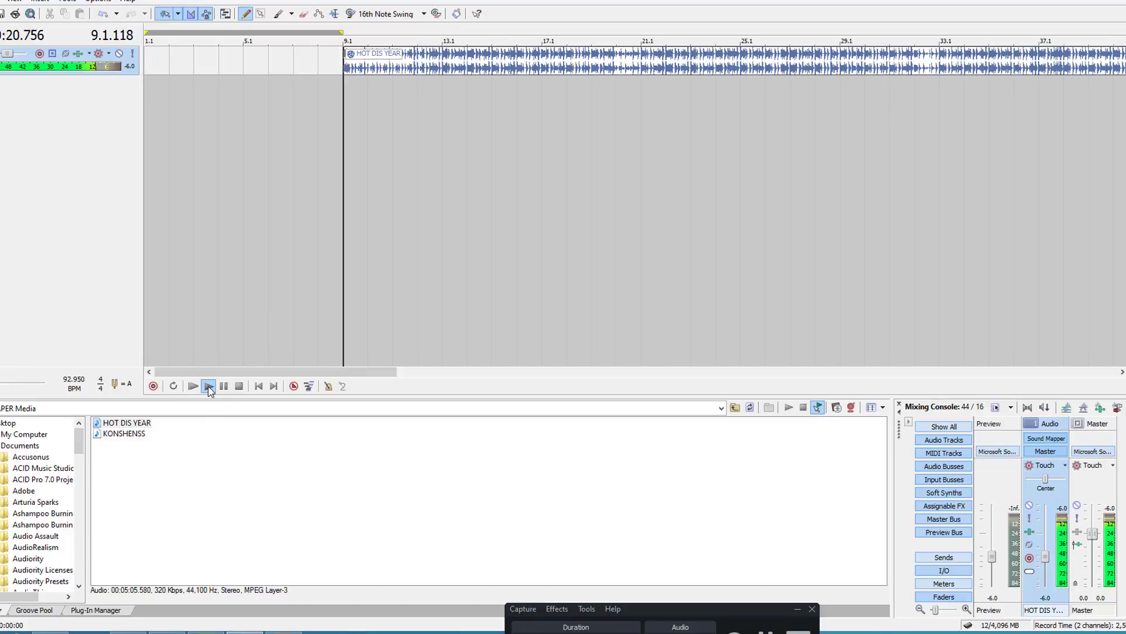
left_click(209, 387)
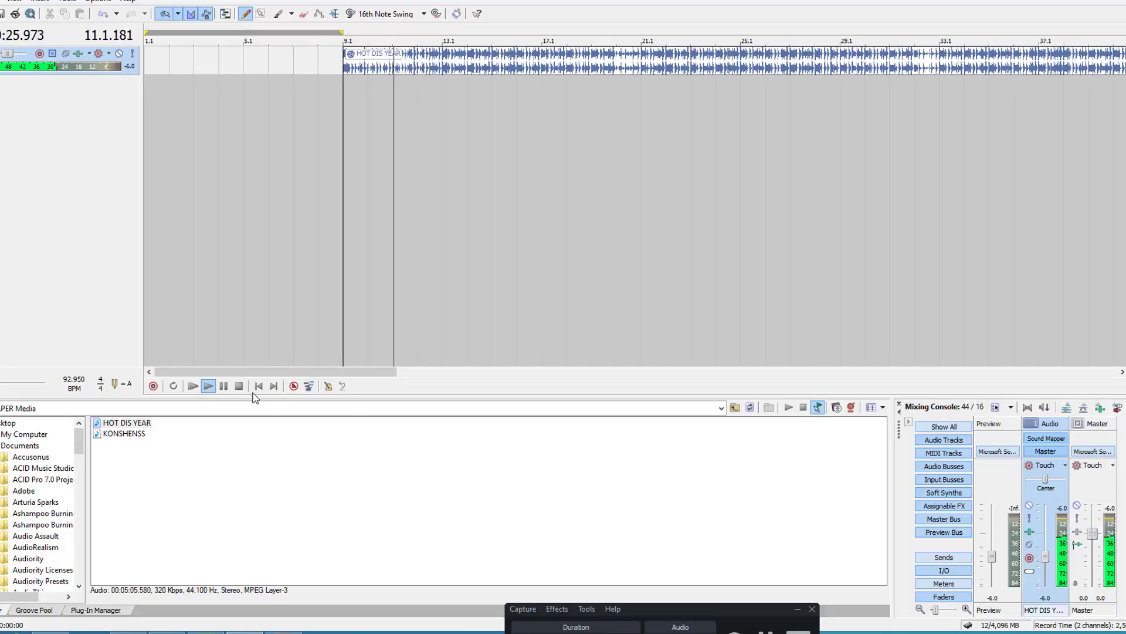
left_click(239, 386)
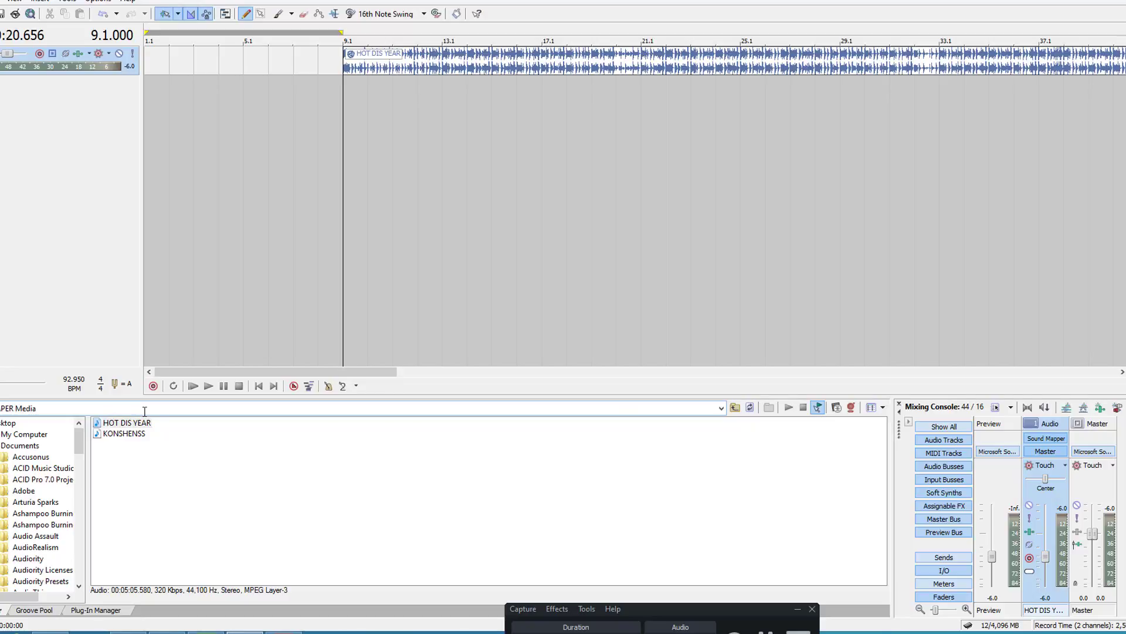
Step: Add KONSHENSS to a new track below HOT DIS YEAR starting at measure 9 and agree to beatmap it
left_click(124, 434)
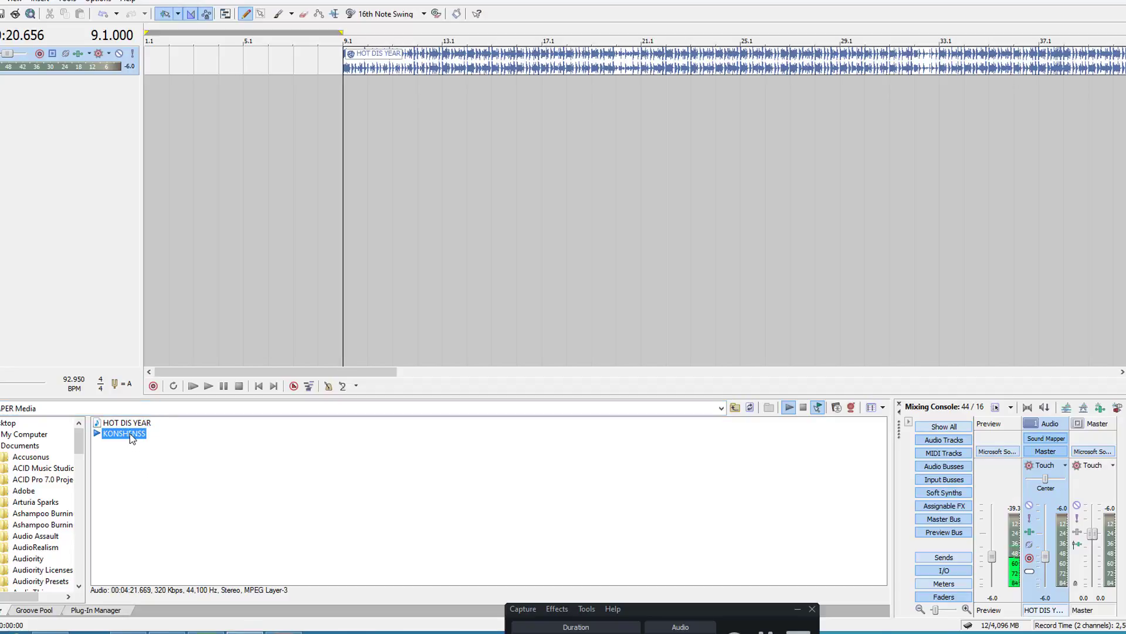
left_click_drag(129, 433, 344, 353)
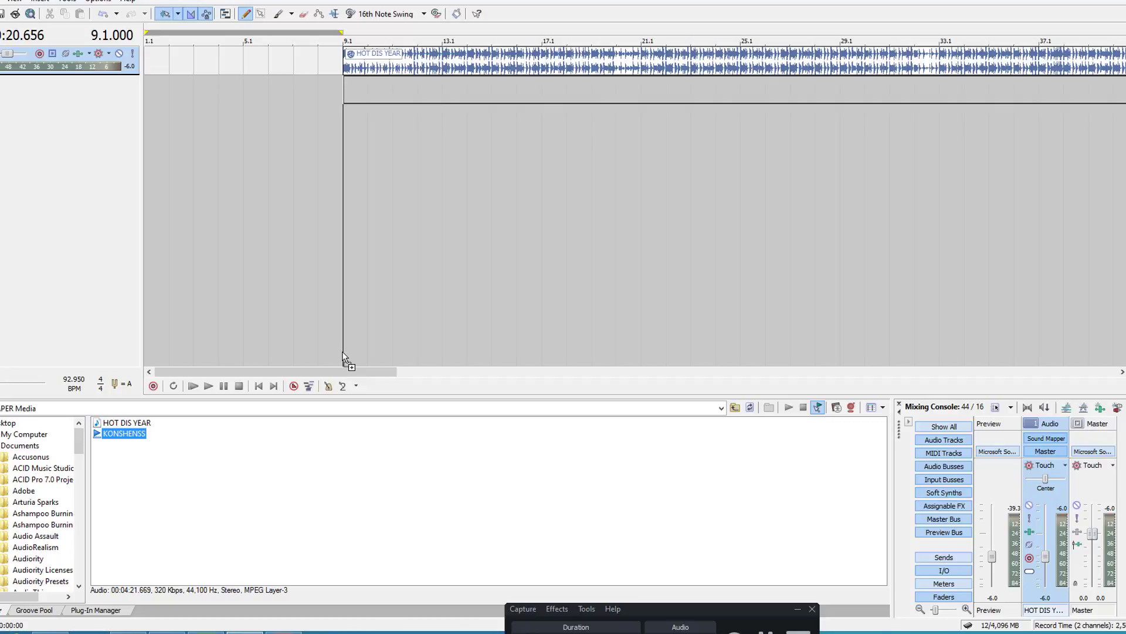
left_click_drag(343, 353, 344, 355)
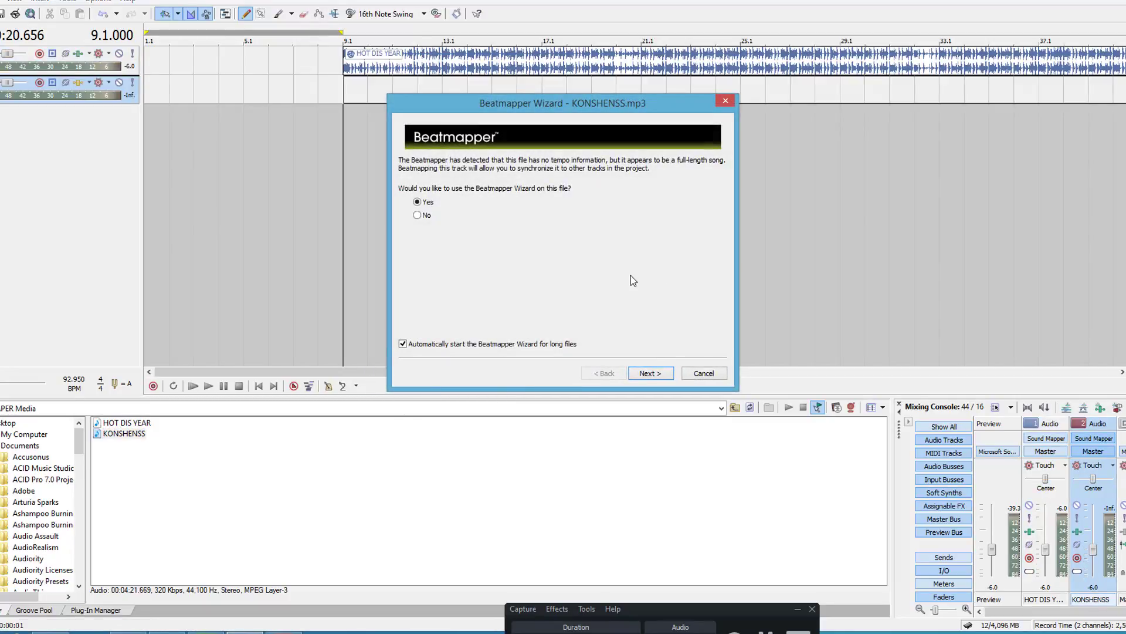
left_click(649, 372)
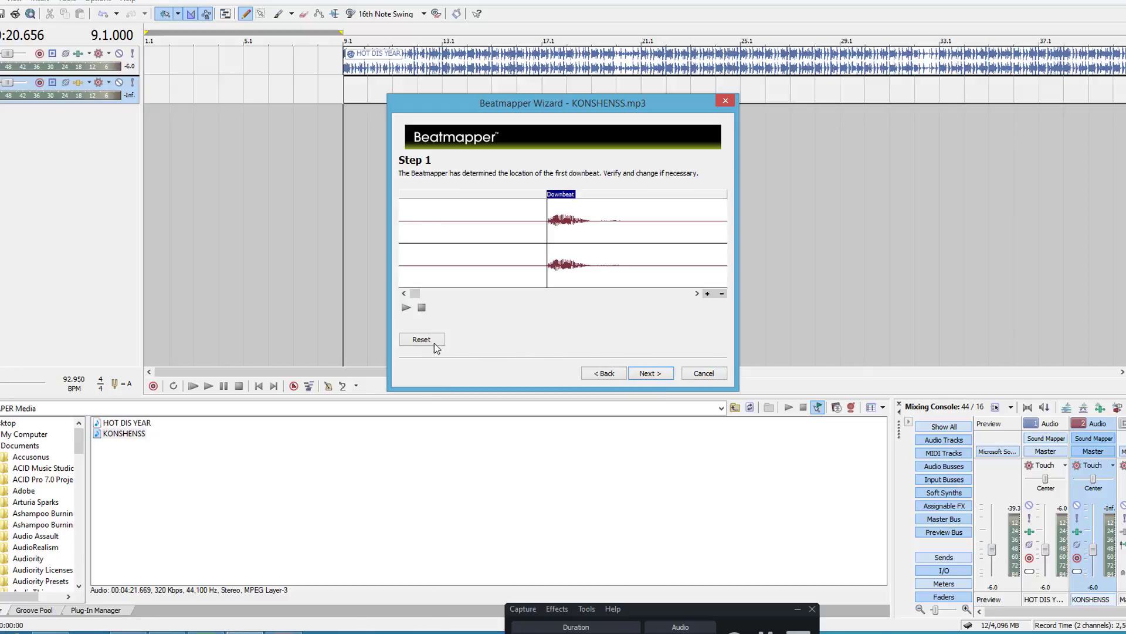
Step: Audition the KONSHENSS intro from the detected downbeat and place the downbeat near the start of the first loud section
left_click_drag(419, 293, 438, 292)
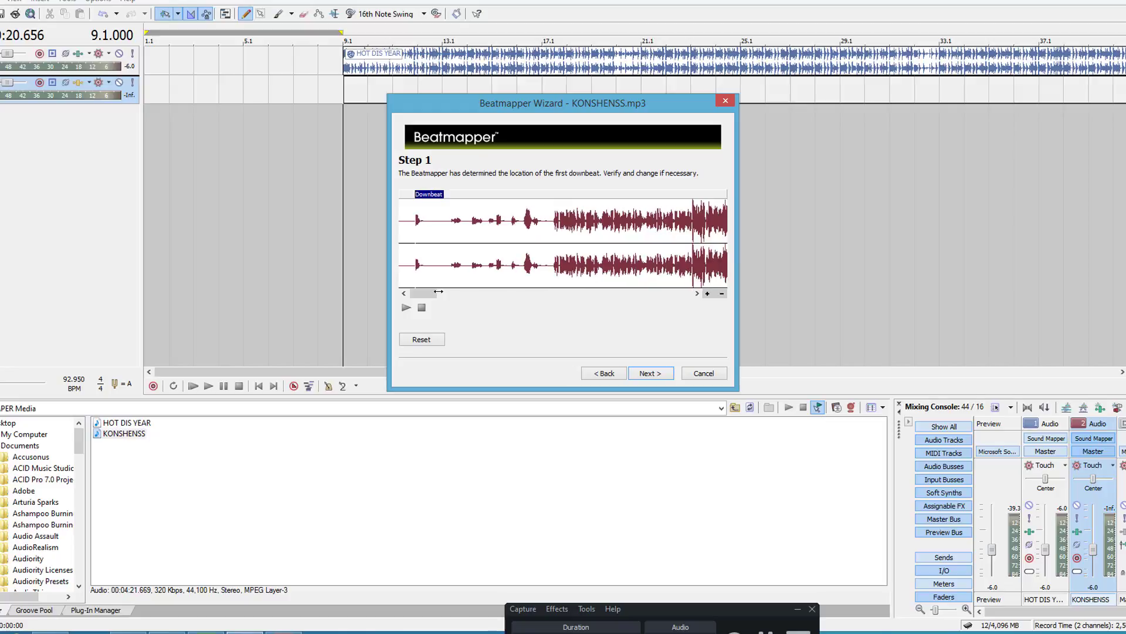
left_click(406, 310)
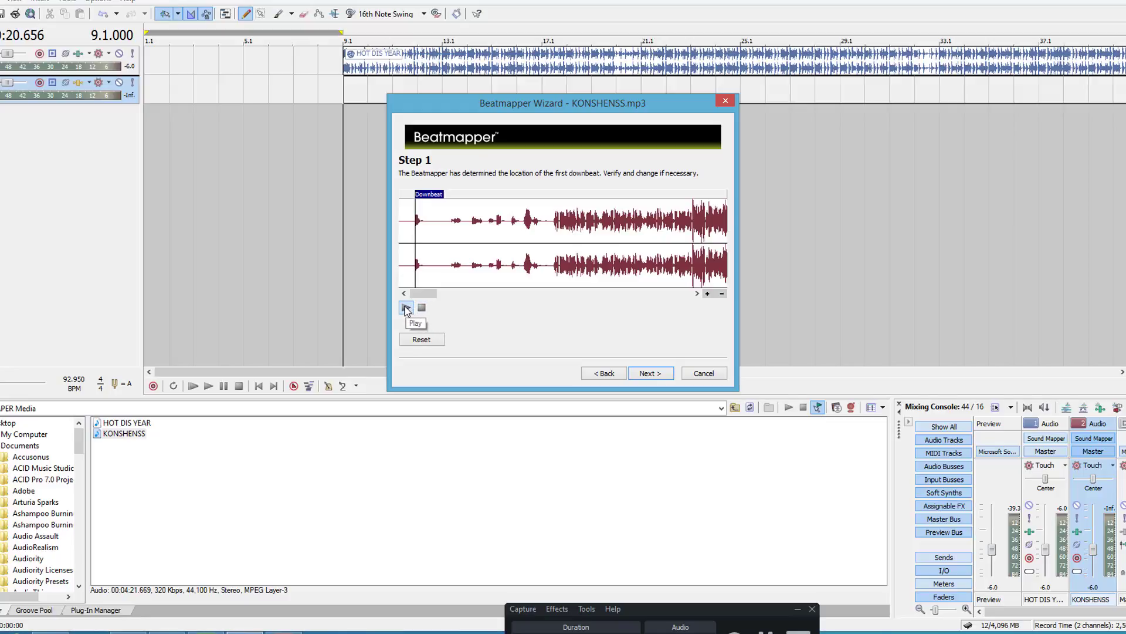
left_click(406, 308)
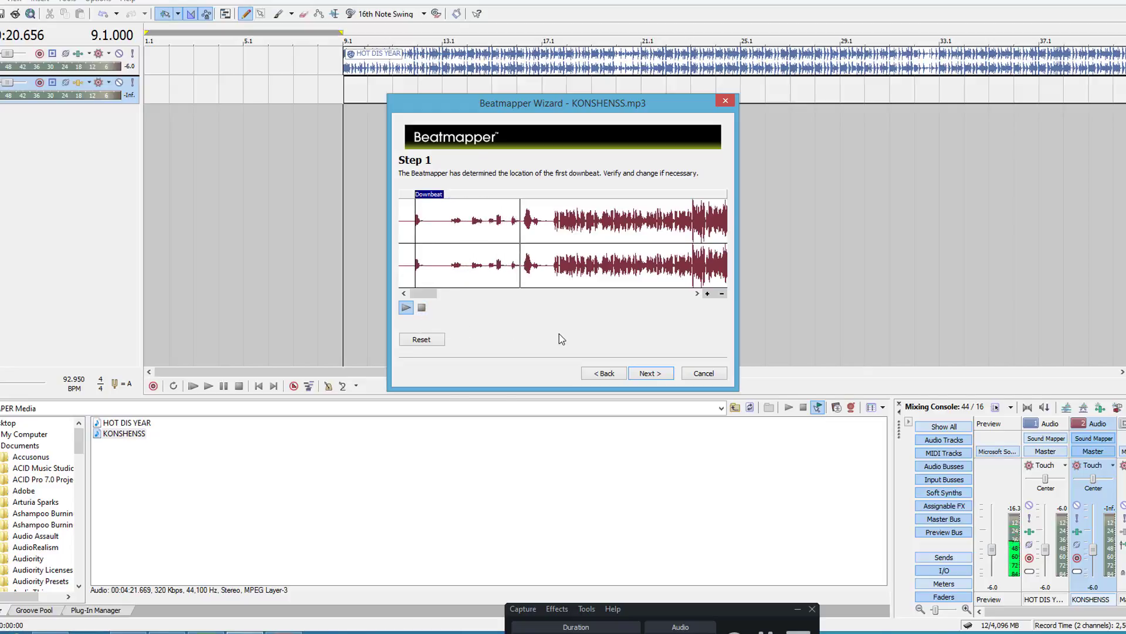
left_click(558, 265)
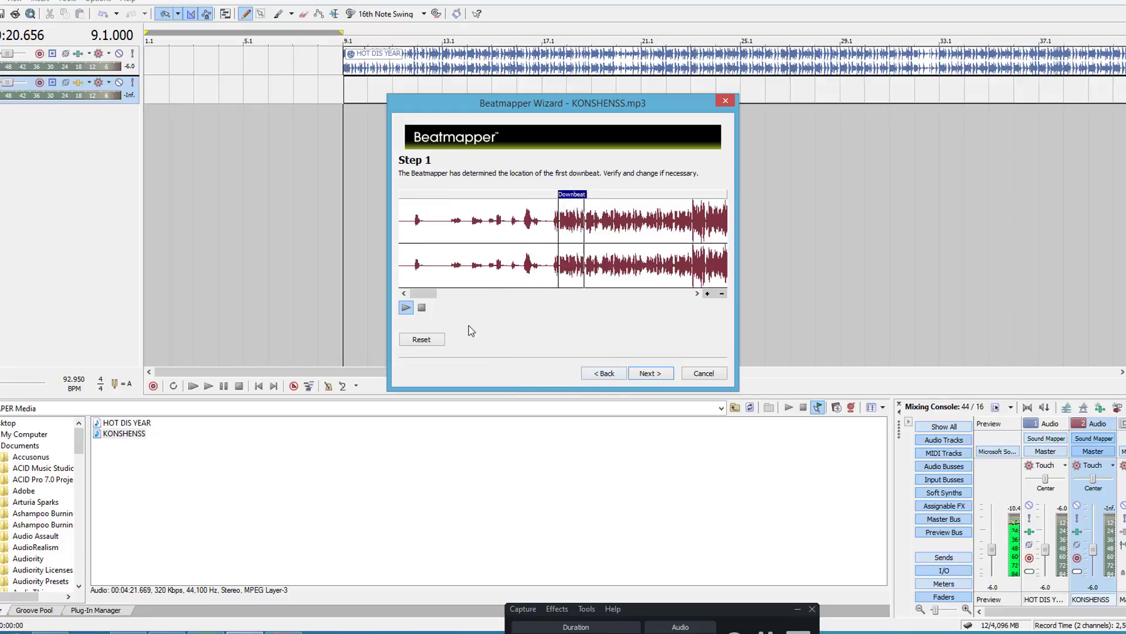
left_click(422, 307)
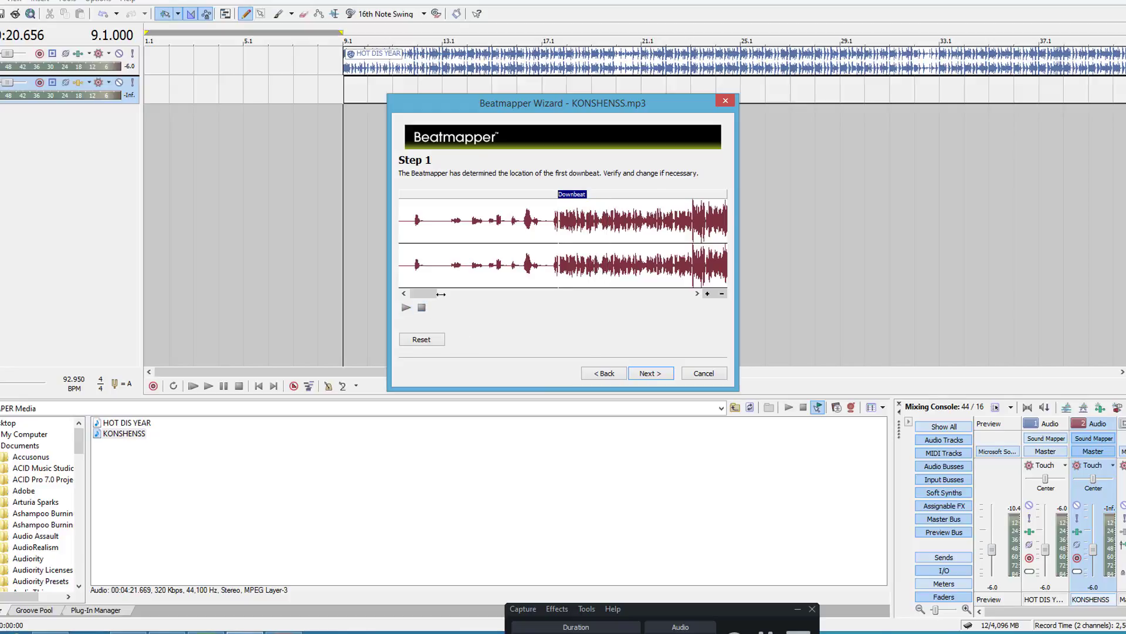
Step: Fine-tune the KONSHENSS downbeat marker to the onset after the short gap in the waveform
left_click_drag(442, 294, 443, 296)
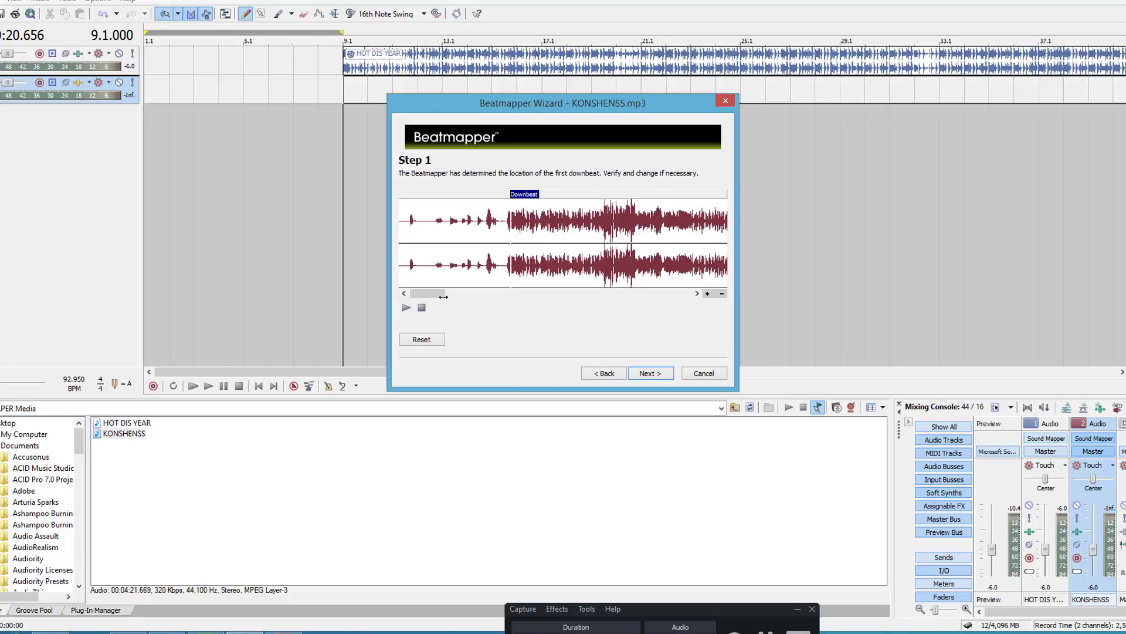
left_click(707, 293)
left_click(707, 293)
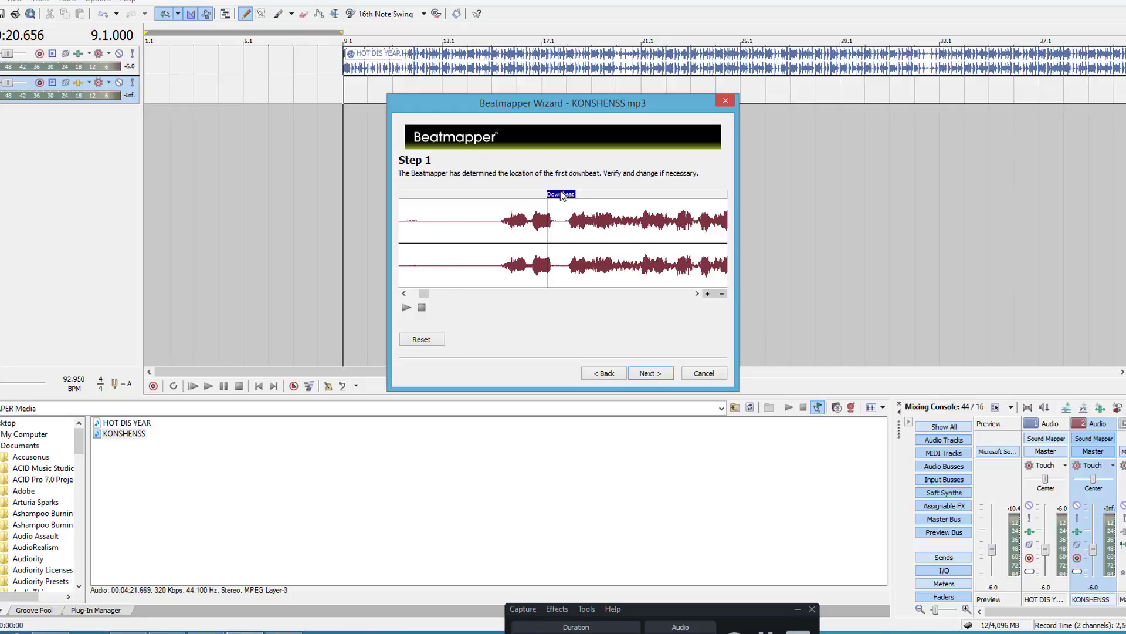
mouse_move(562, 195)
left_mouse_down()
mouse_move(584, 200)
mouse_move(566, 269)
left_mouse_up()
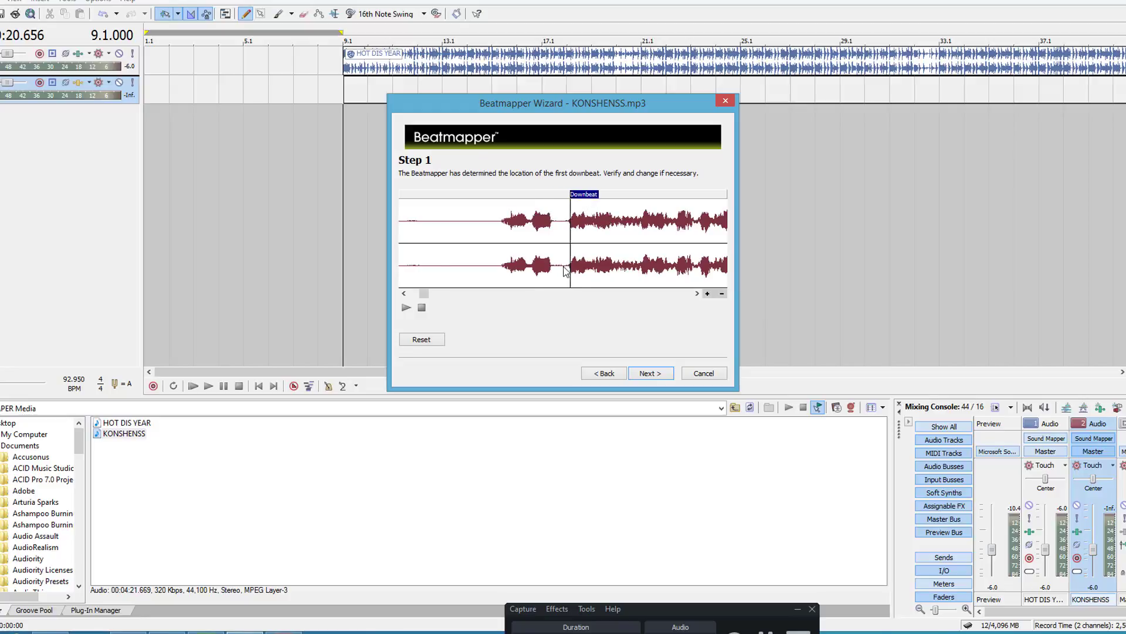
Step: Audition the KONSHENSS downbeat, move its marker slightly later into the loud section, and accept it to continue to the measure length
left_click(406, 307)
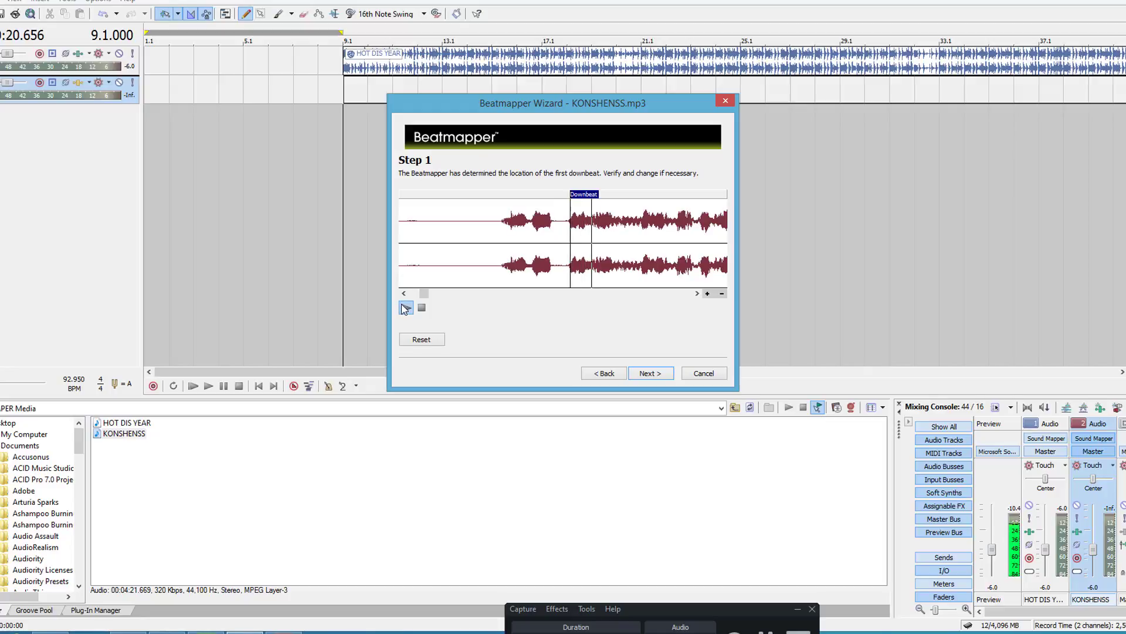
left_click(405, 308)
left_click(405, 308)
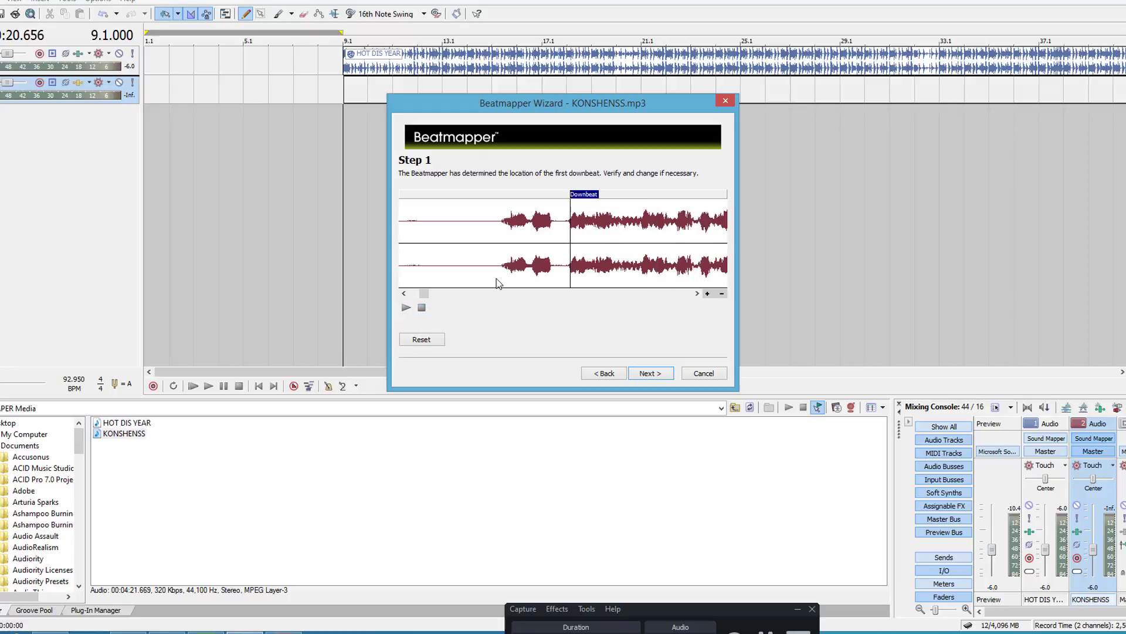
left_click_drag(583, 195, 610, 200)
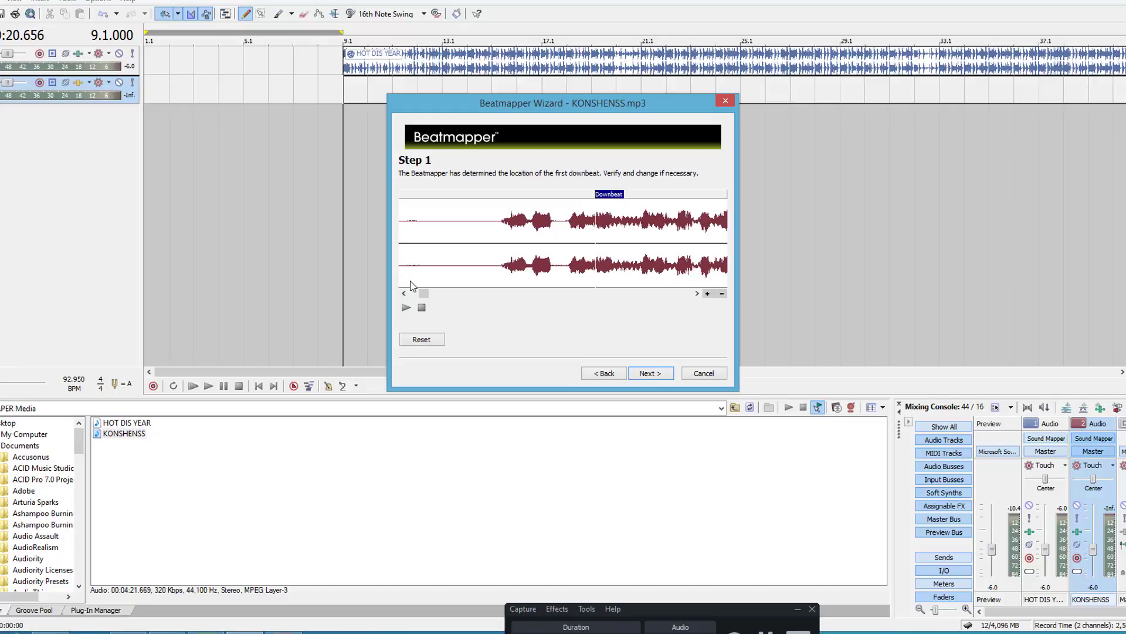
left_click(406, 307)
left_click(649, 373)
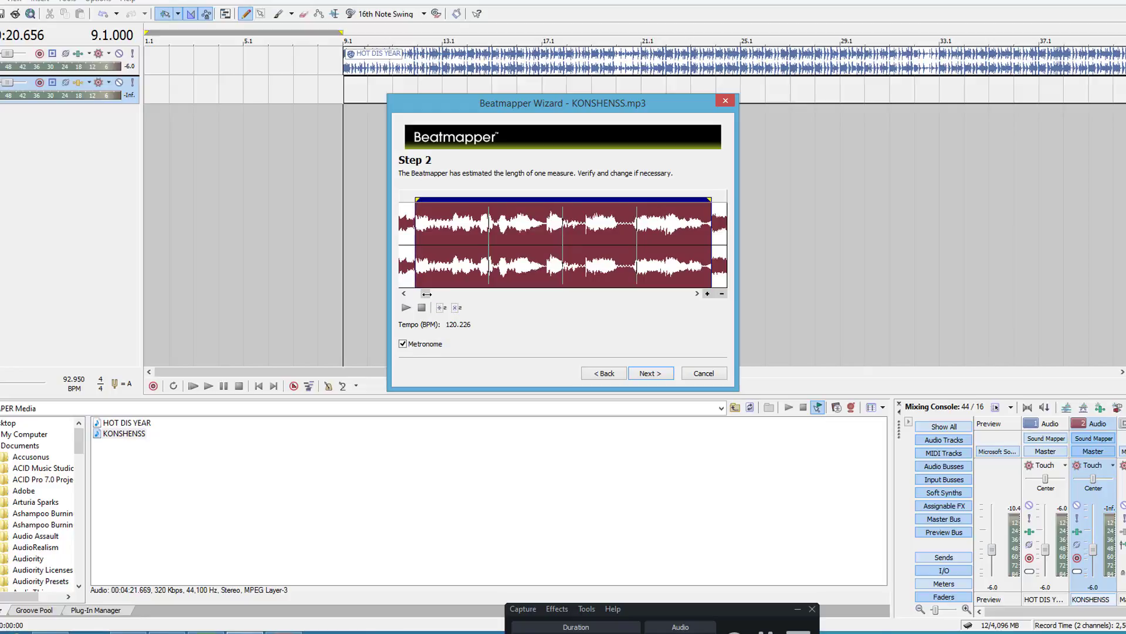
Step: Audition the estimated measure with the metronome and lengthen it to a tempo of about 90.4 BPM
left_click_drag(426, 293, 460, 280)
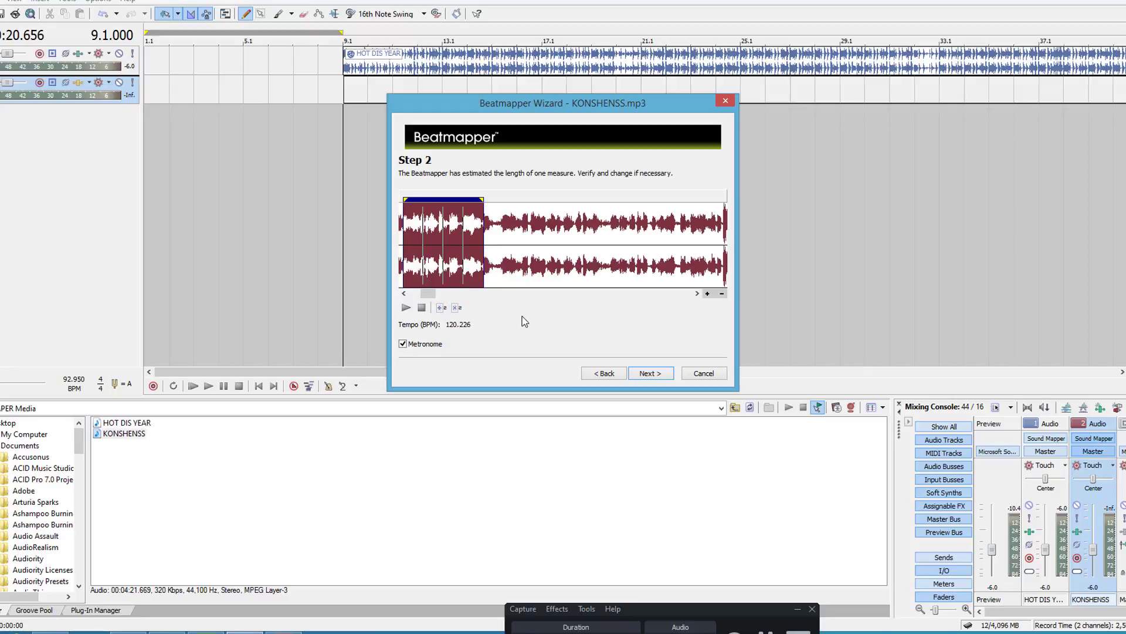
left_click(406, 307)
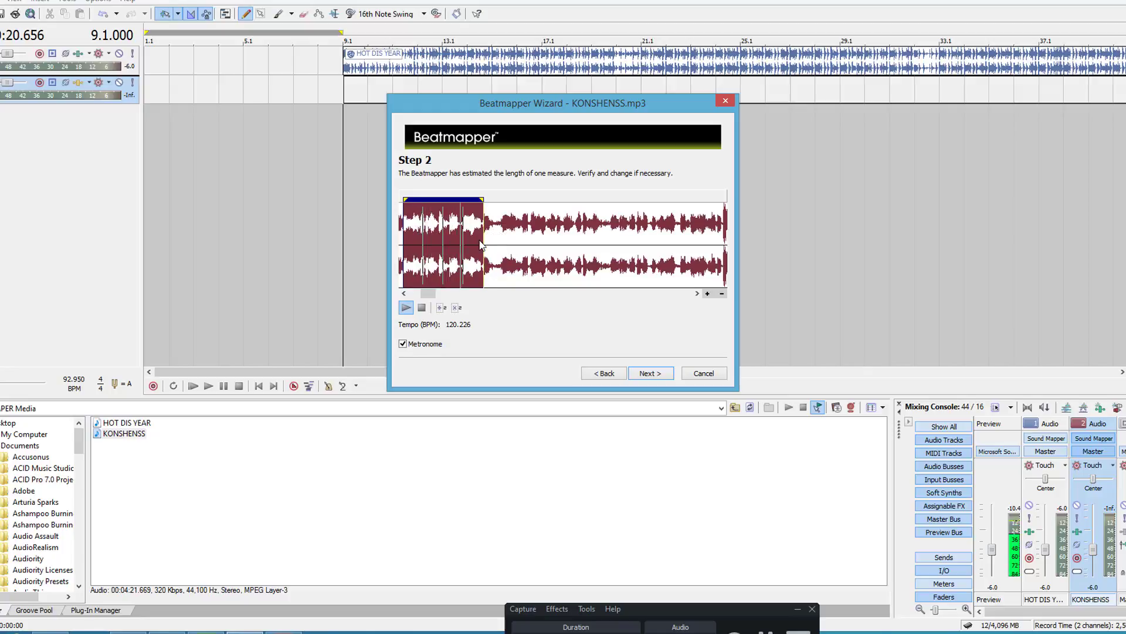
left_click_drag(482, 245, 510, 248)
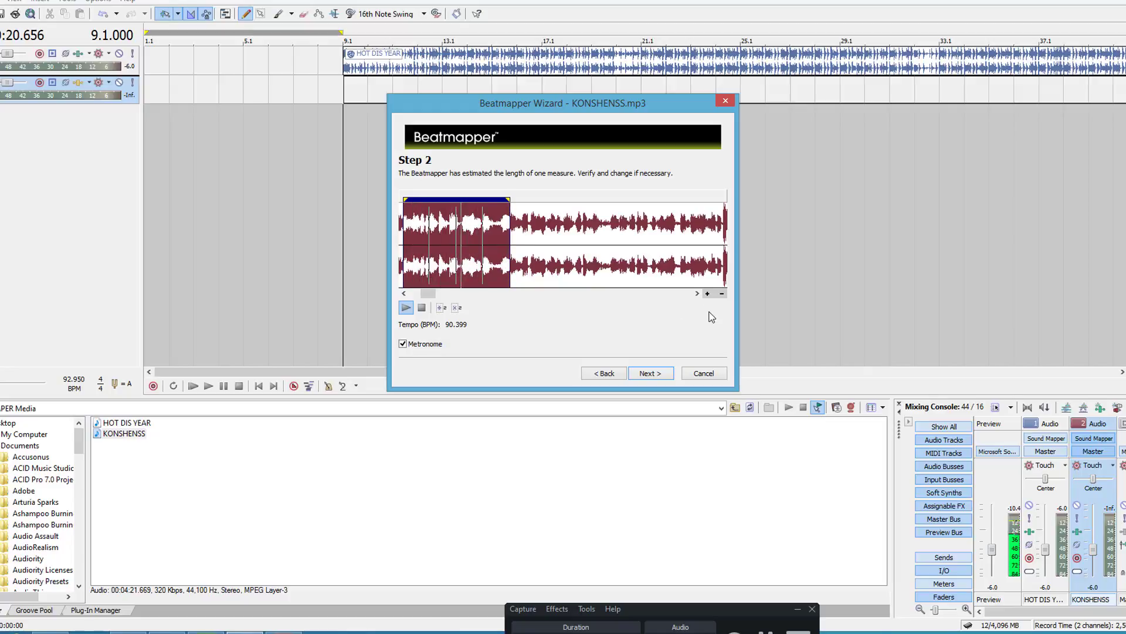
Step: Fine-tune the end of the measure to a tempo of 90.005 BPM, stop playback, and continue to the measure inspection
left_click(709, 293)
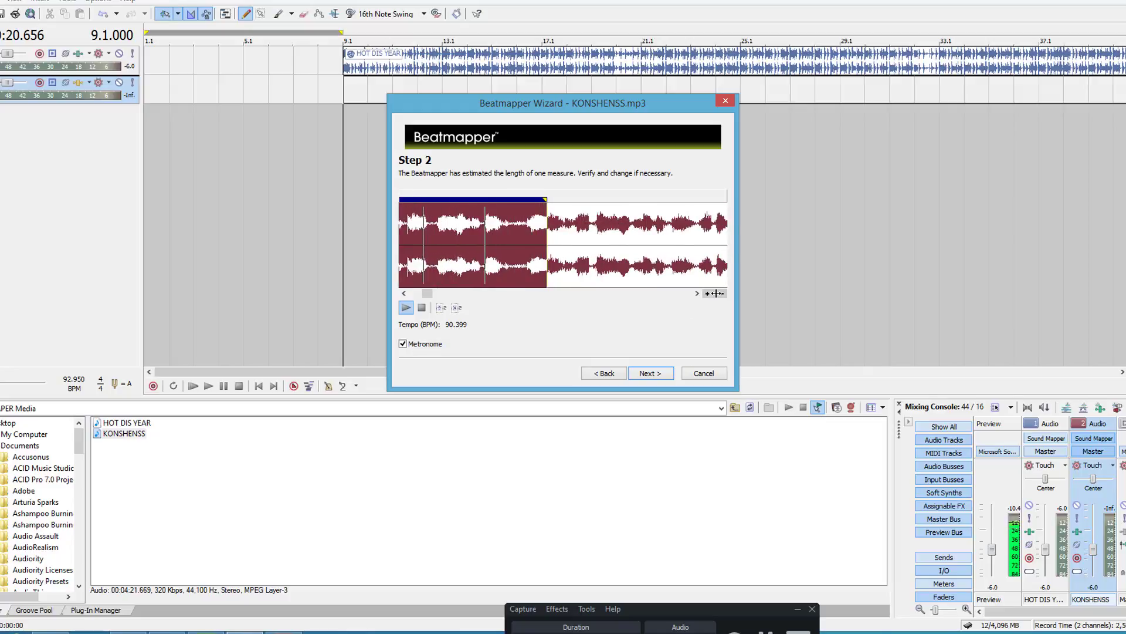
left_click(707, 293)
left_click(706, 293)
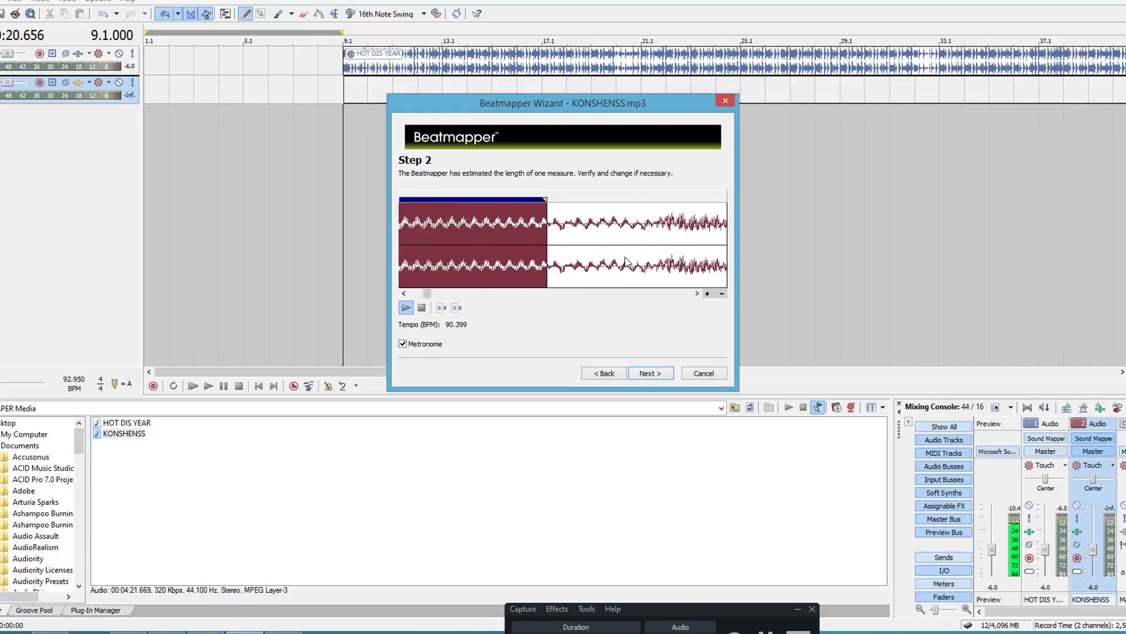
left_click_drag(548, 253, 581, 276)
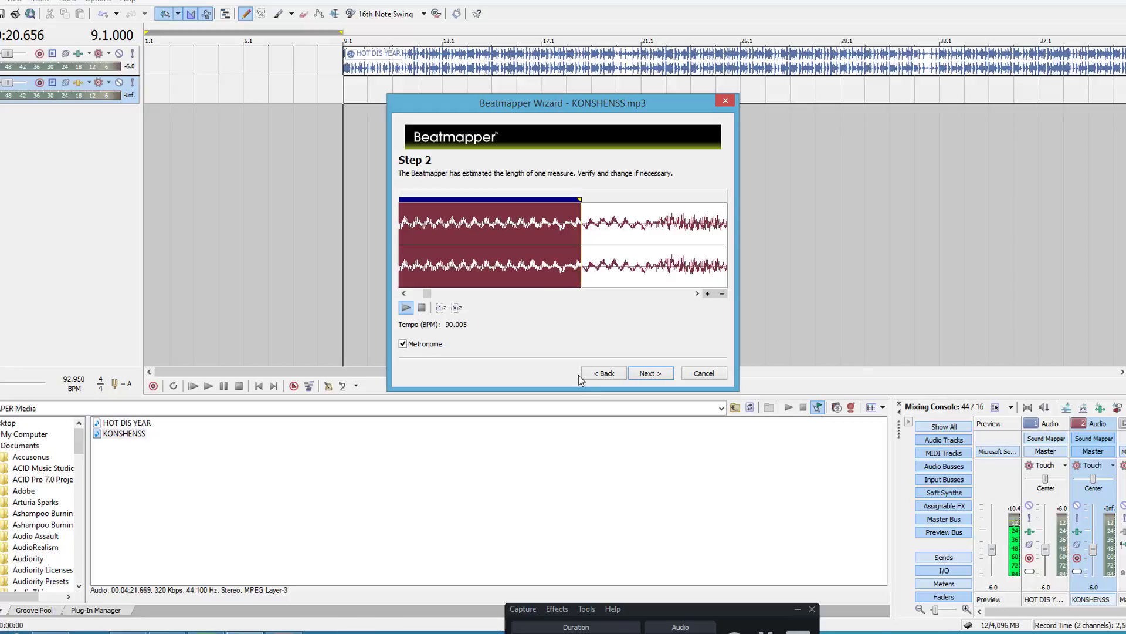
left_click(421, 310)
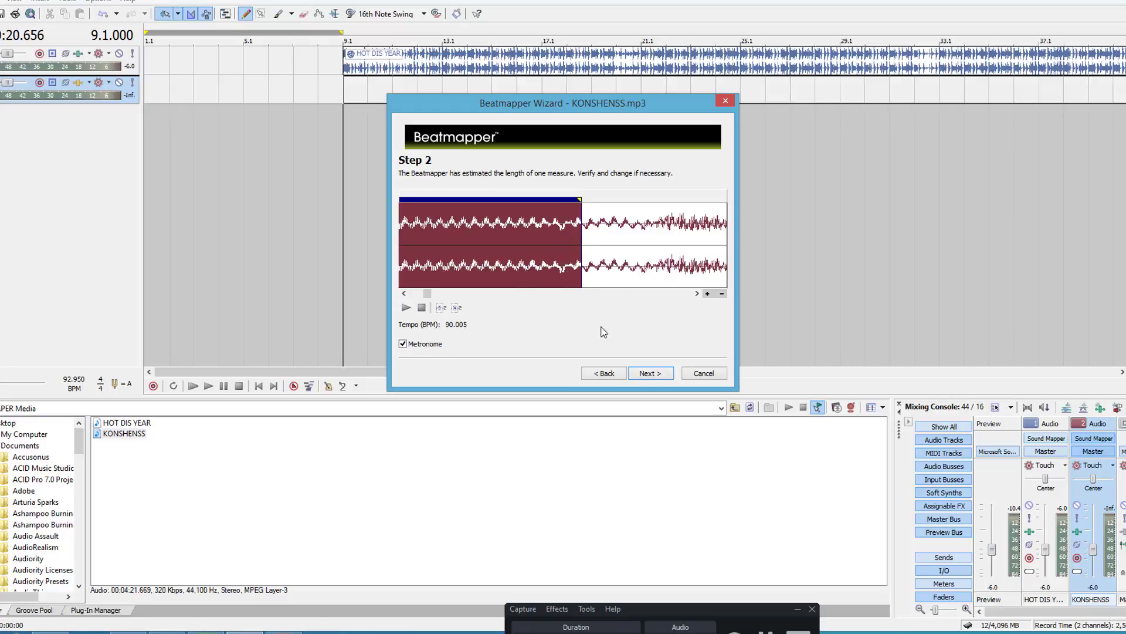
left_click(649, 376)
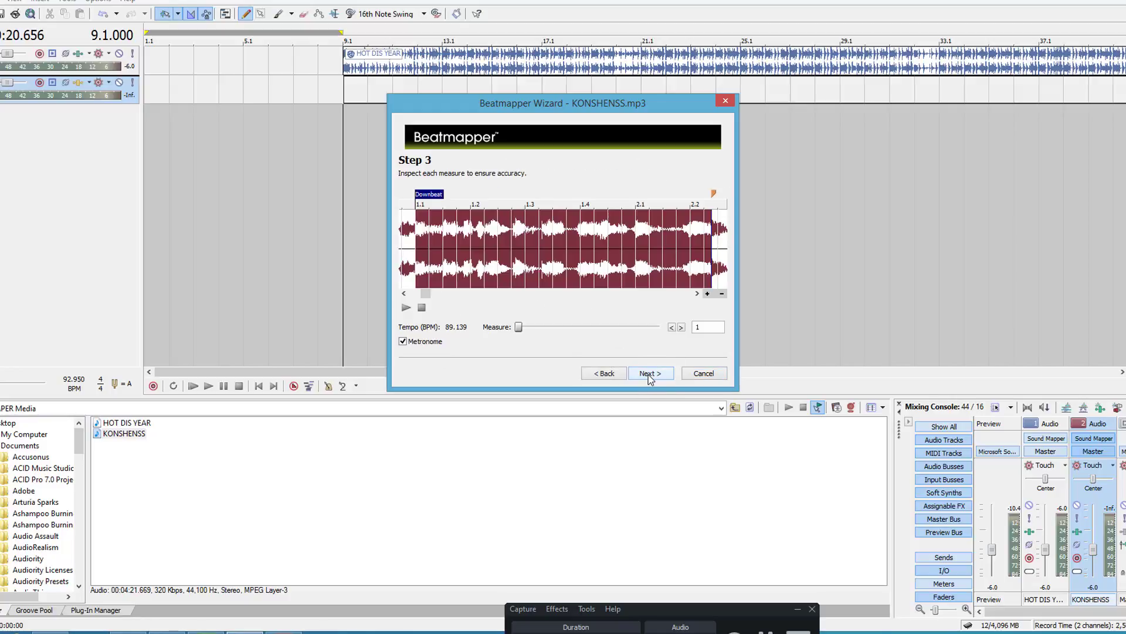
Step: Audition measure 1 against the metronome, step through to measure 4, and play it to check the beat alignment
left_click(406, 307)
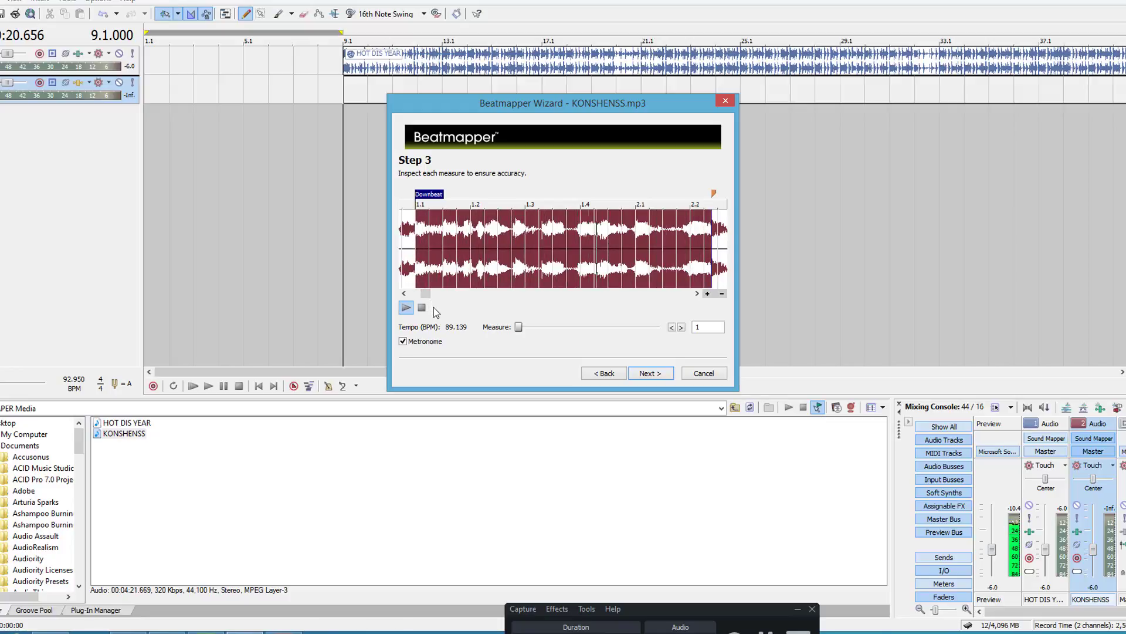
left_click(422, 308)
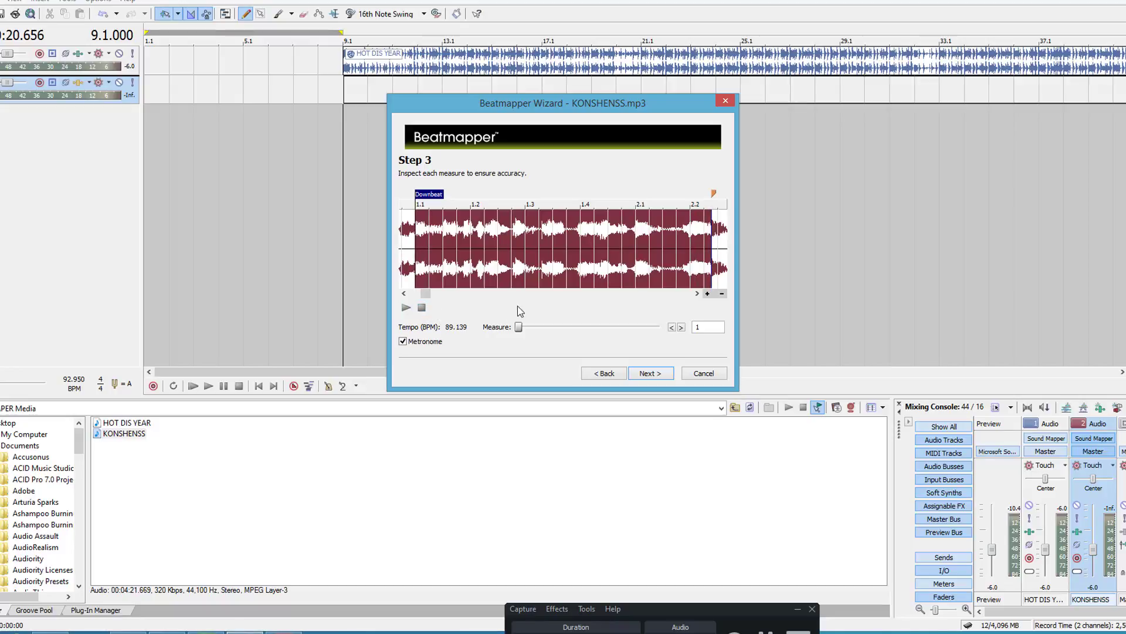
left_click(681, 327)
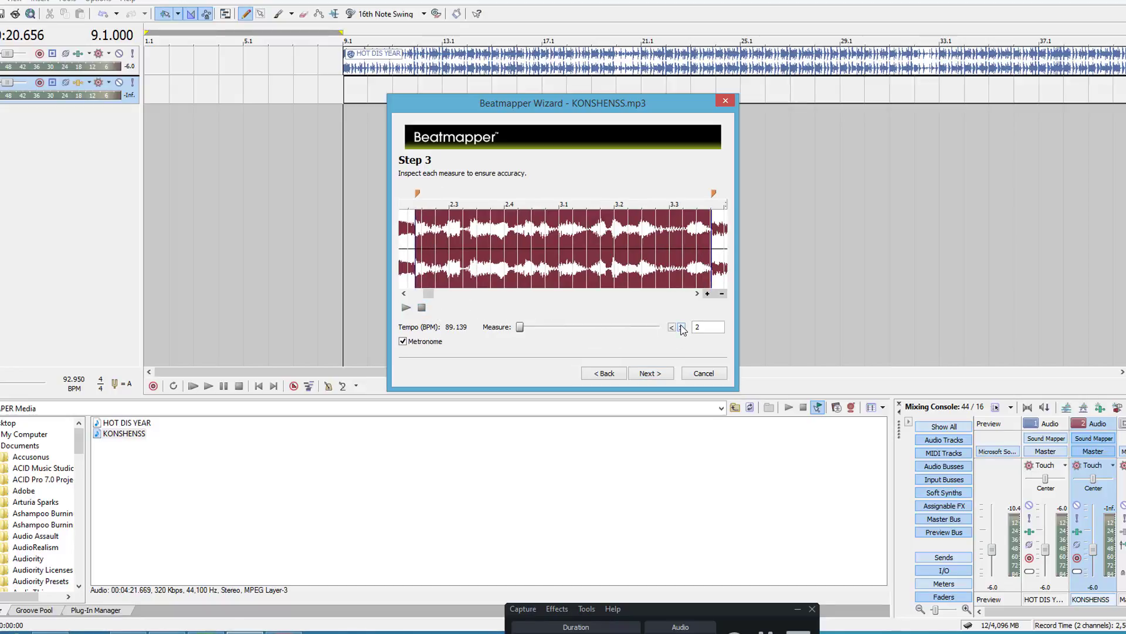
left_click(682, 328)
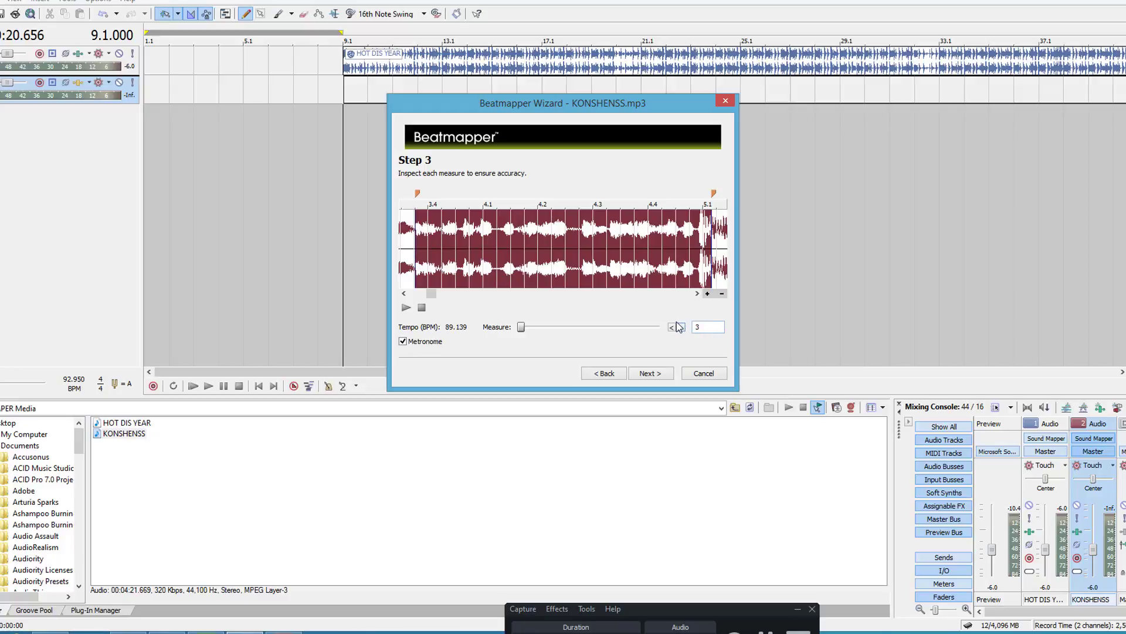
left_click(681, 328)
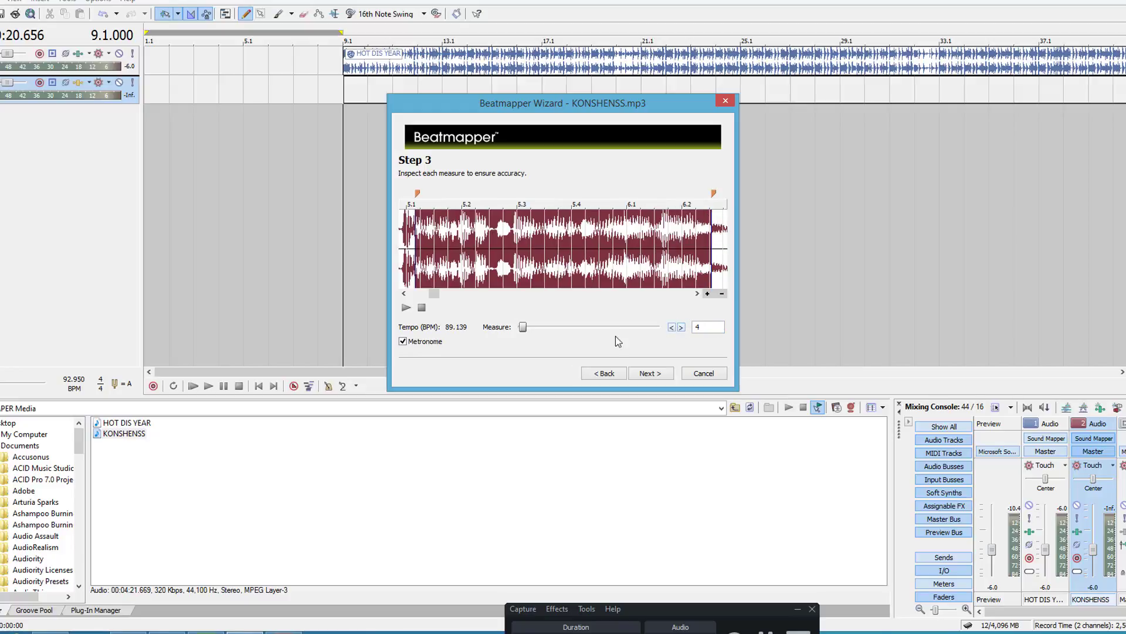
left_click(405, 308)
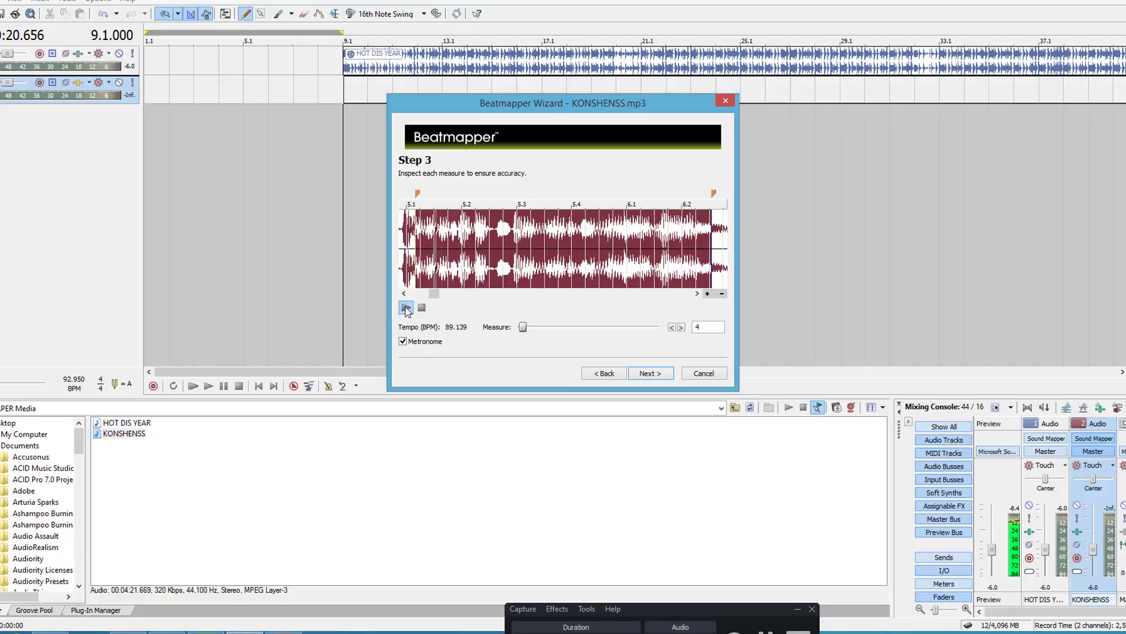
Step: Move the measure 4 marker back toward the onset of the loud section, bringing the tempo to 89.999 BPM
left_click(404, 293)
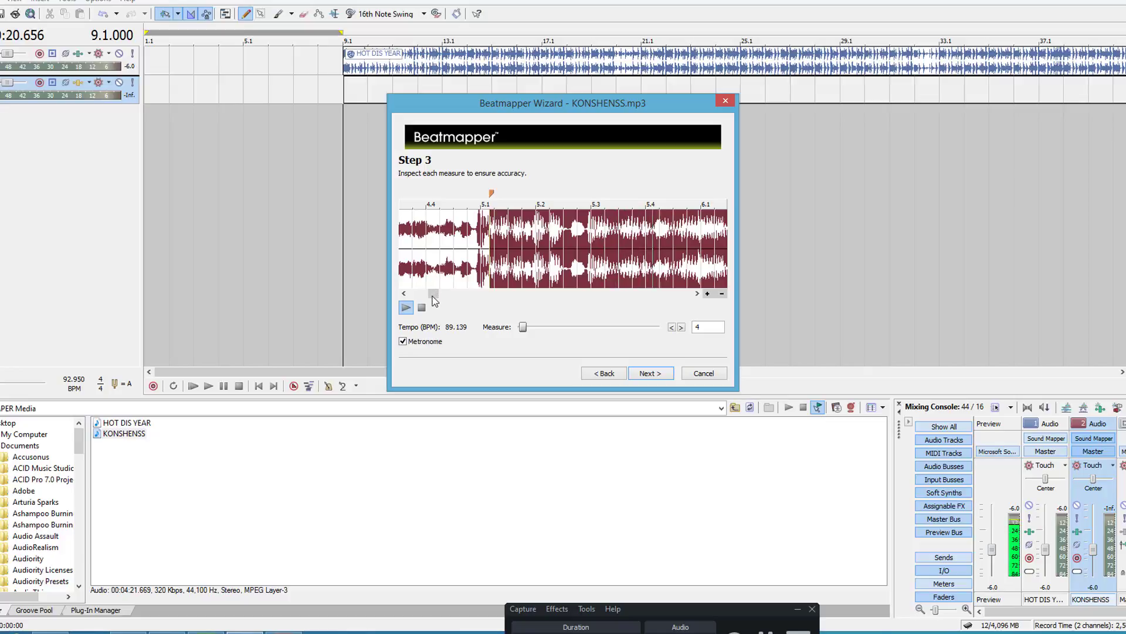
left_click_drag(432, 293, 433, 292)
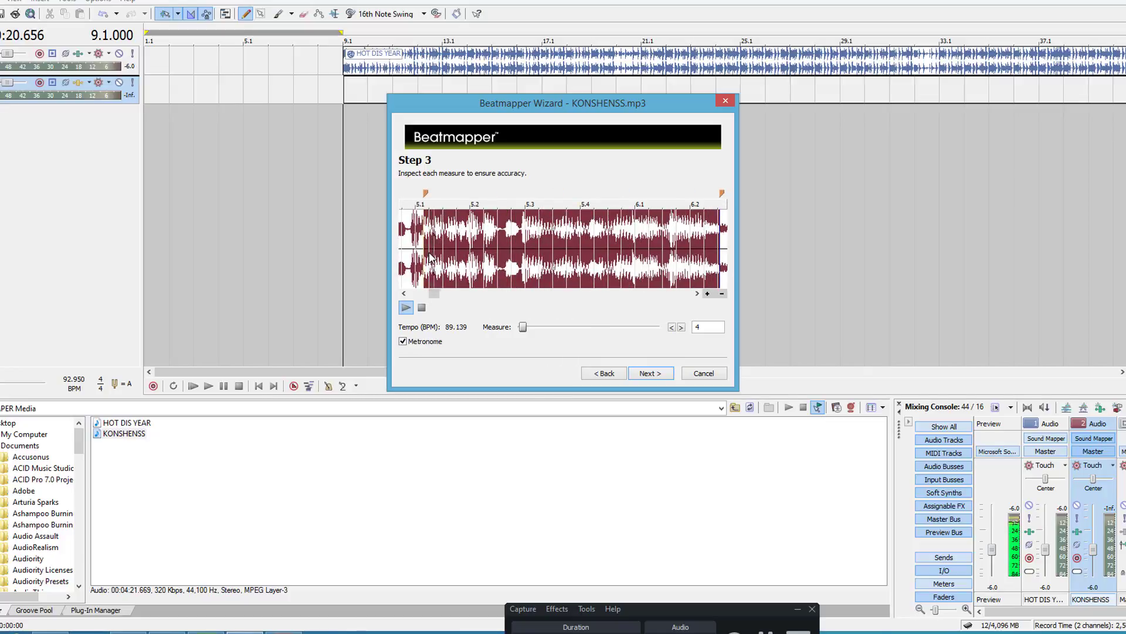
left_click(708, 293)
left_click(708, 293)
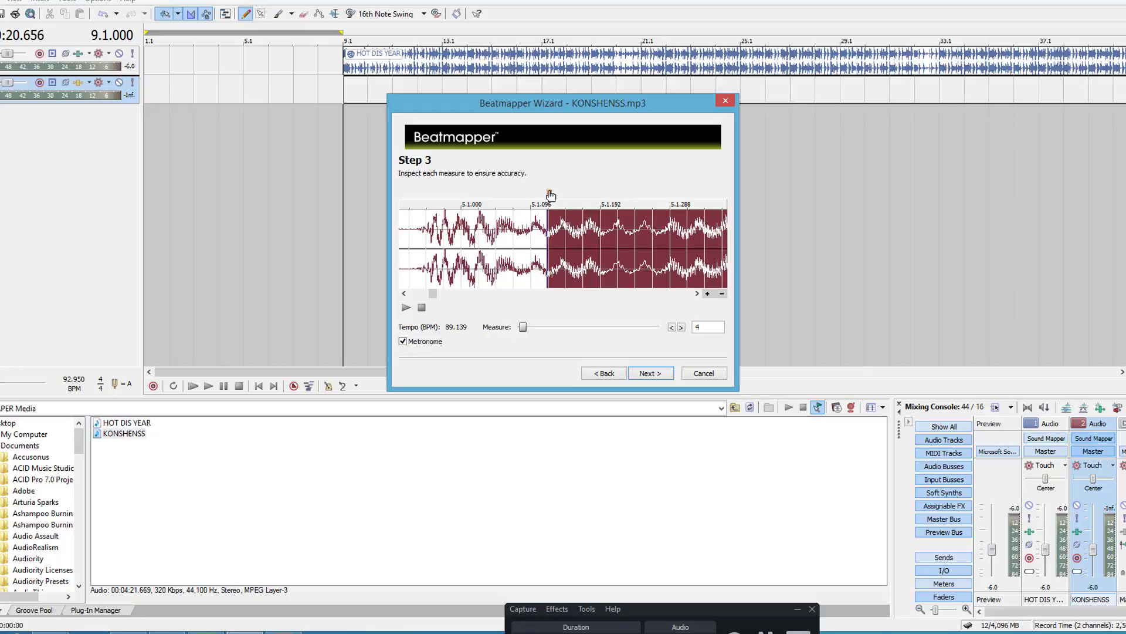
left_click_drag(550, 195, 463, 206)
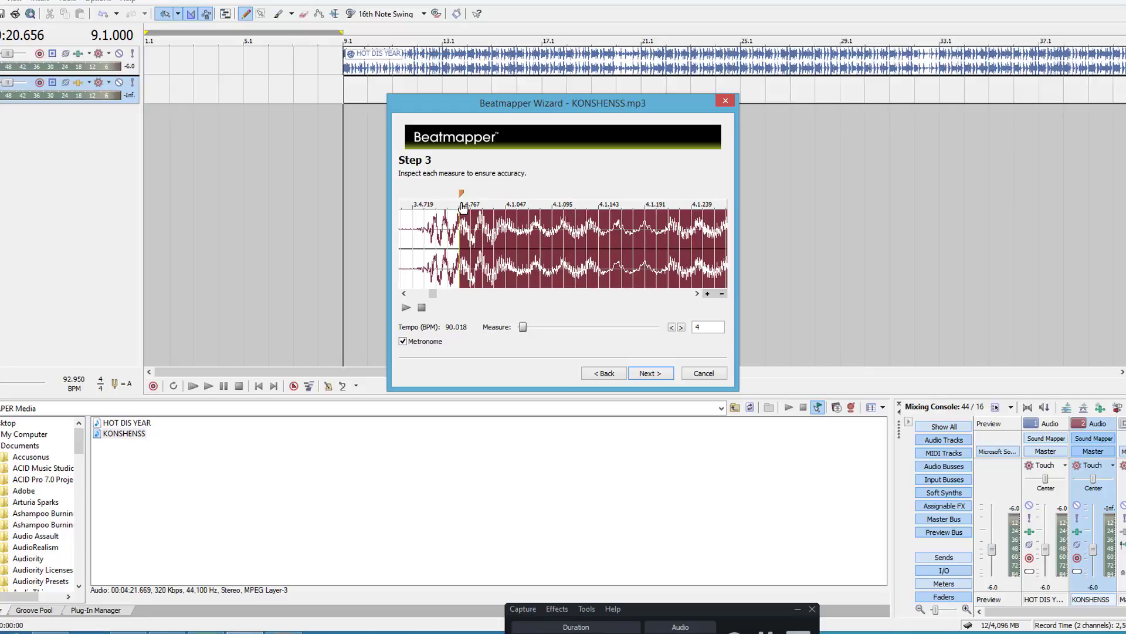
left_click_drag(463, 207, 464, 208)
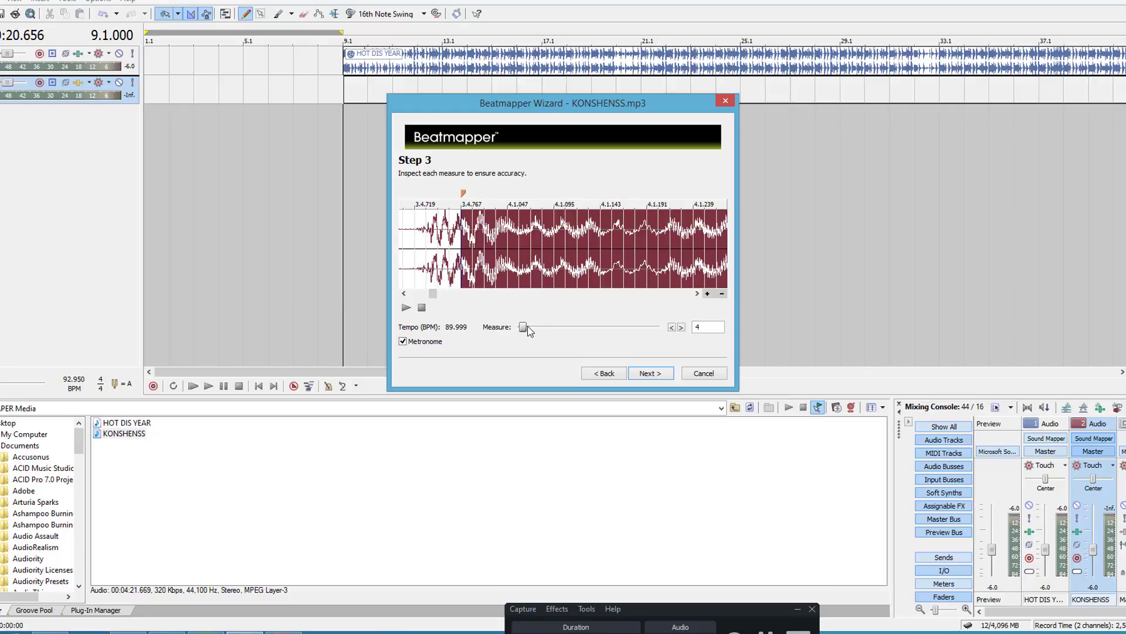
Step: Return to measure 1, audition it, and move the downbeat marker slightly earlier
left_click_drag(523, 328, 464, 329)
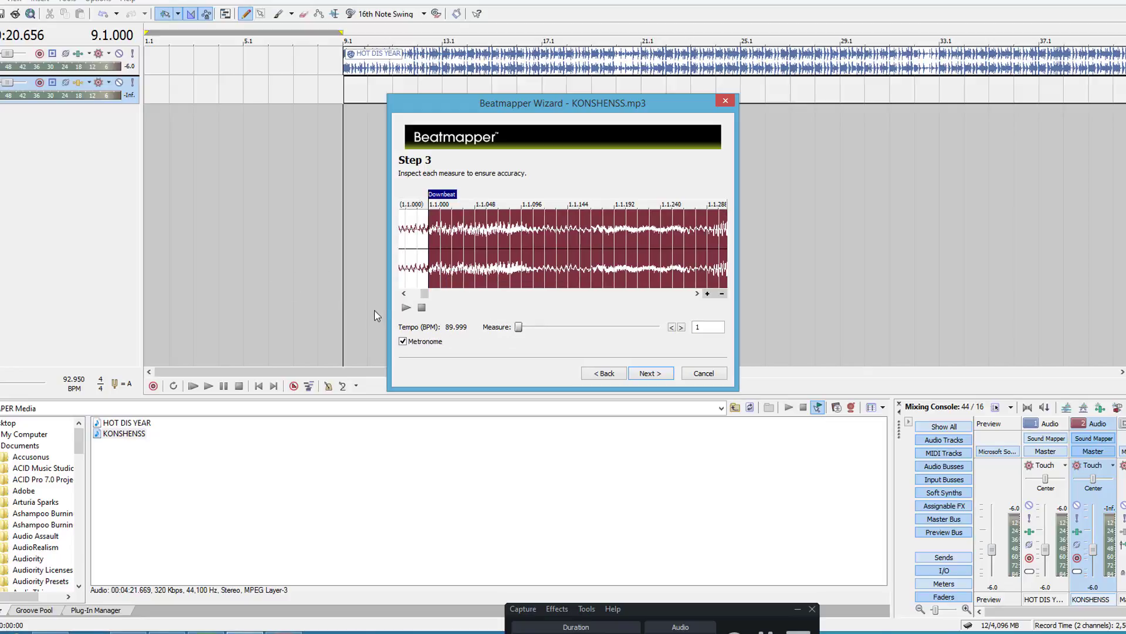
left_click(404, 294)
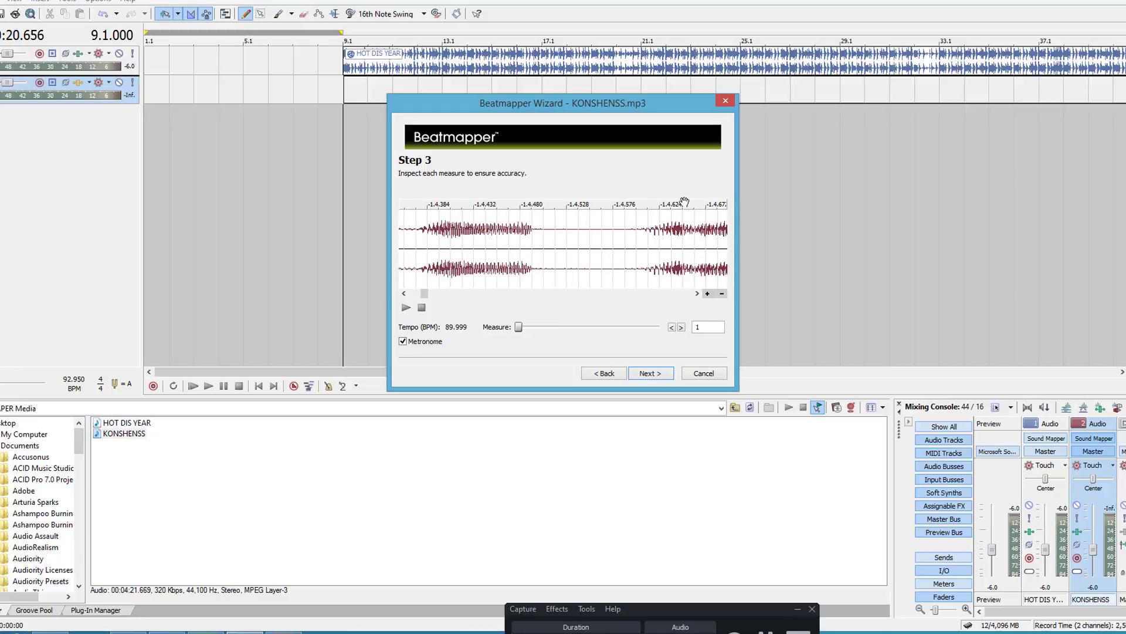
left_click(406, 307)
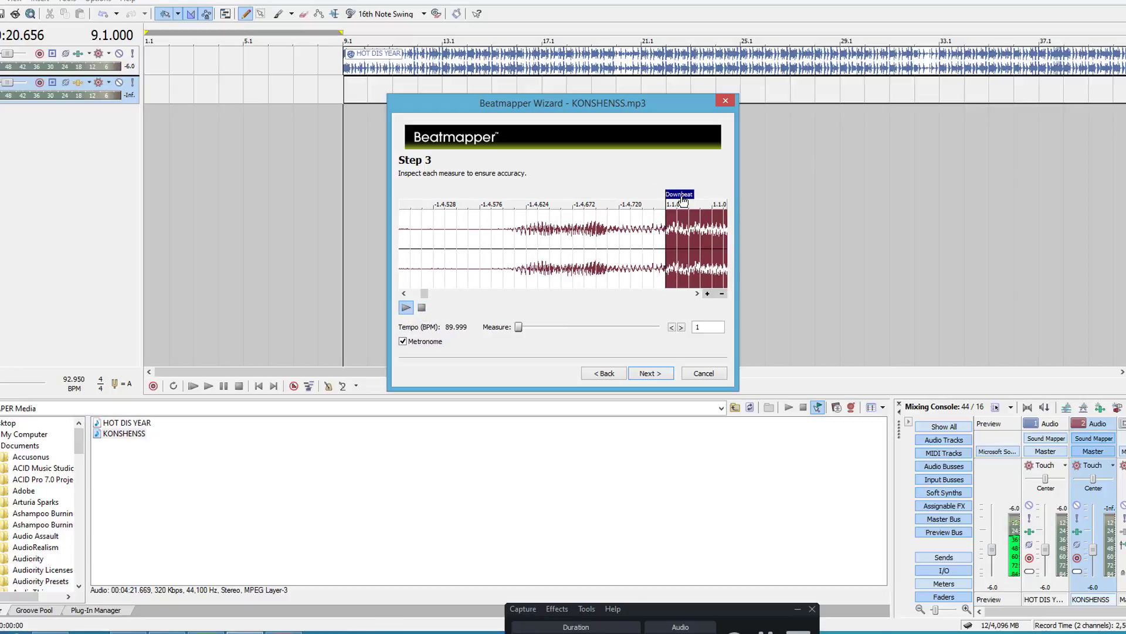
left_click_drag(669, 200, 651, 196)
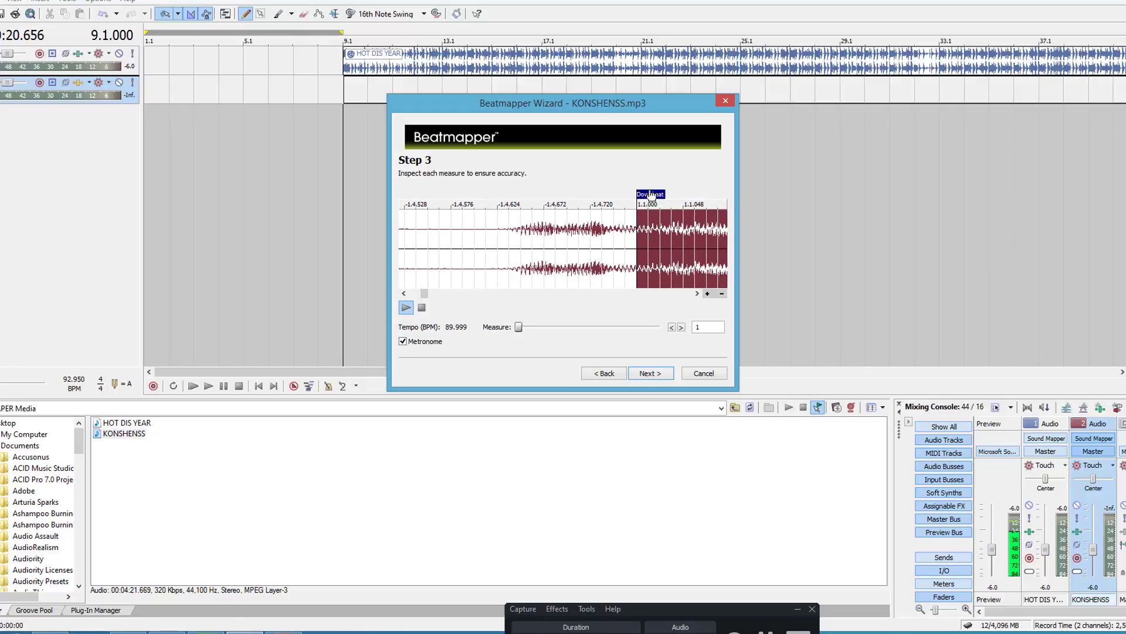
Step: Compare the start of measure 4 with its loud onset, and nudge the downbeat at measure 1 a little earlier again
left_click(681, 327)
left_click(681, 327)
left_click(681, 327)
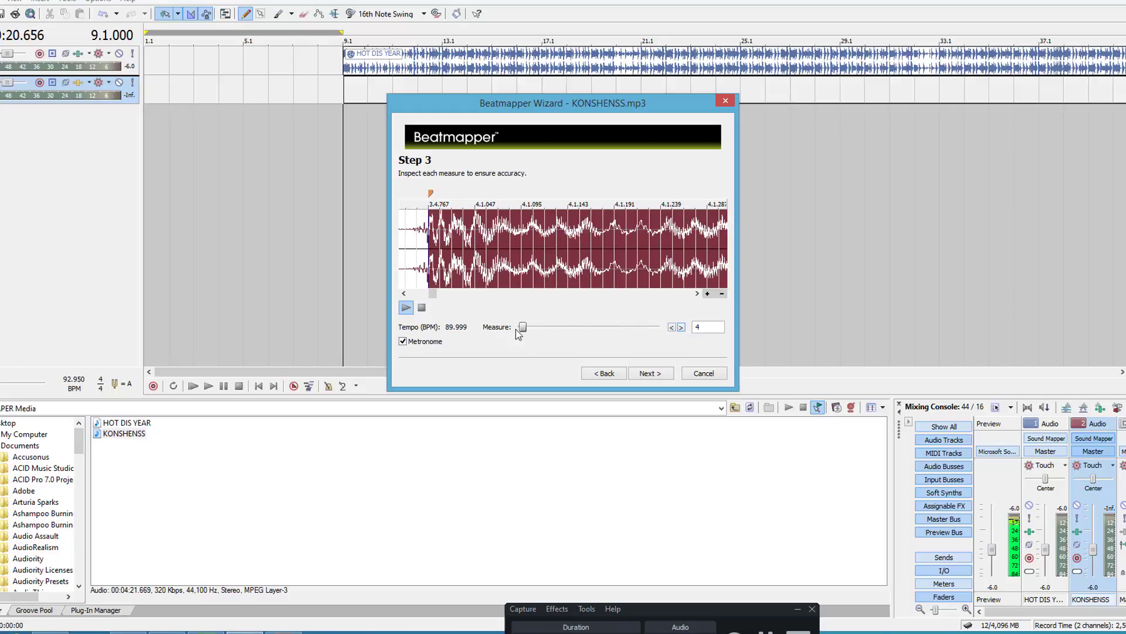
left_click_drag(522, 329, 509, 328)
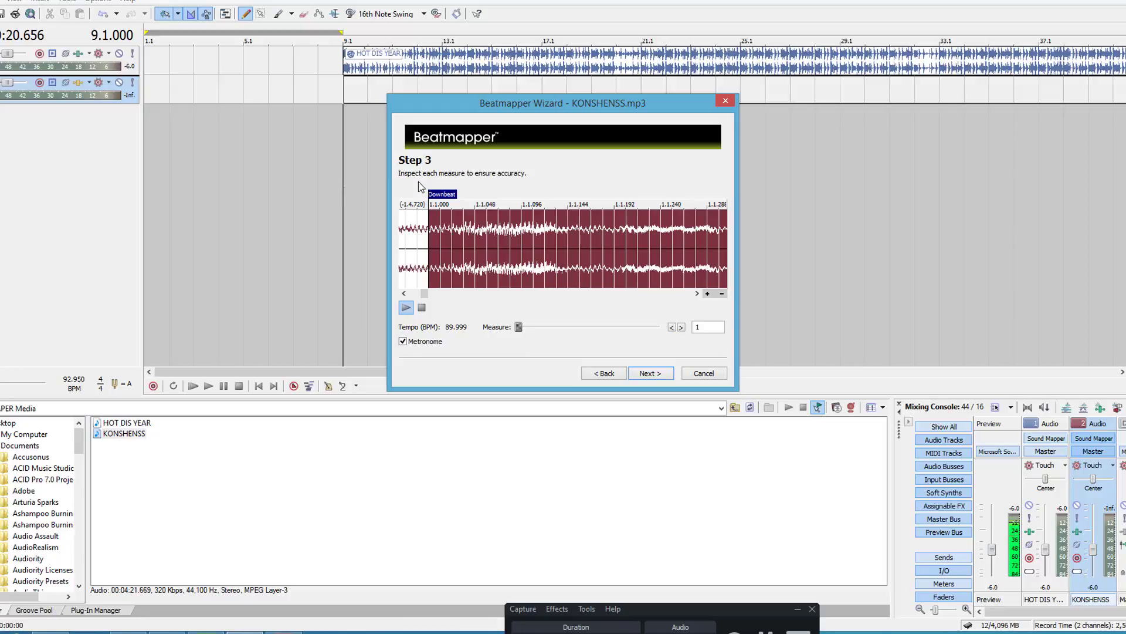
left_click_drag(437, 196, 422, 200)
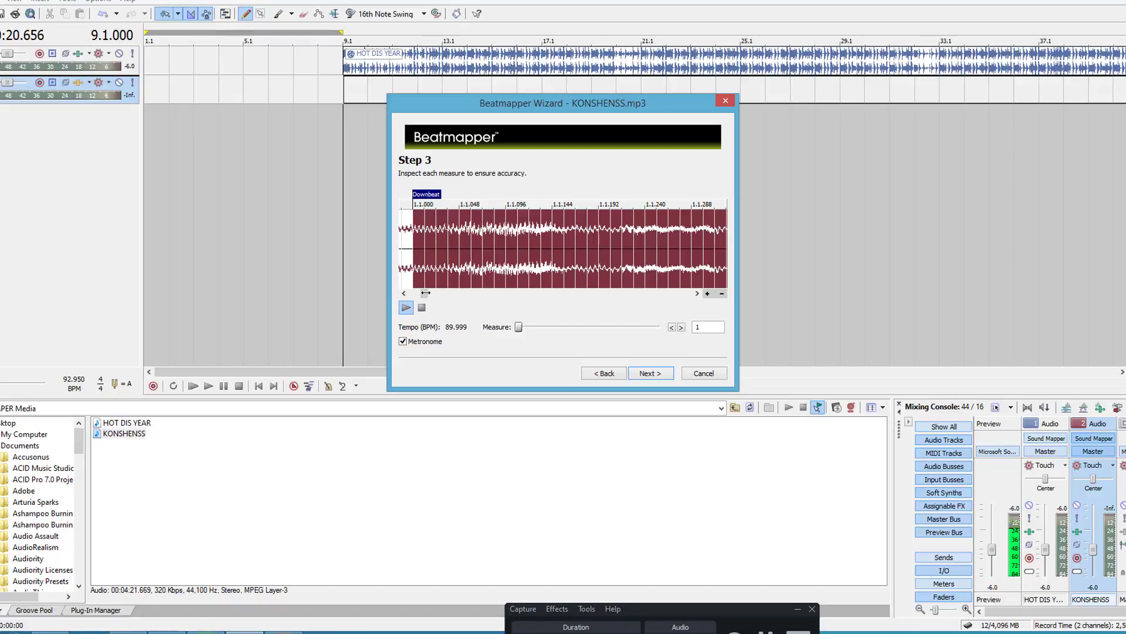
Step: Fine-tune the measure 4 marker at close zoom just before the loud onset, bringing the tempo to 90.001 BPM
left_click_drag(425, 292, 420, 293)
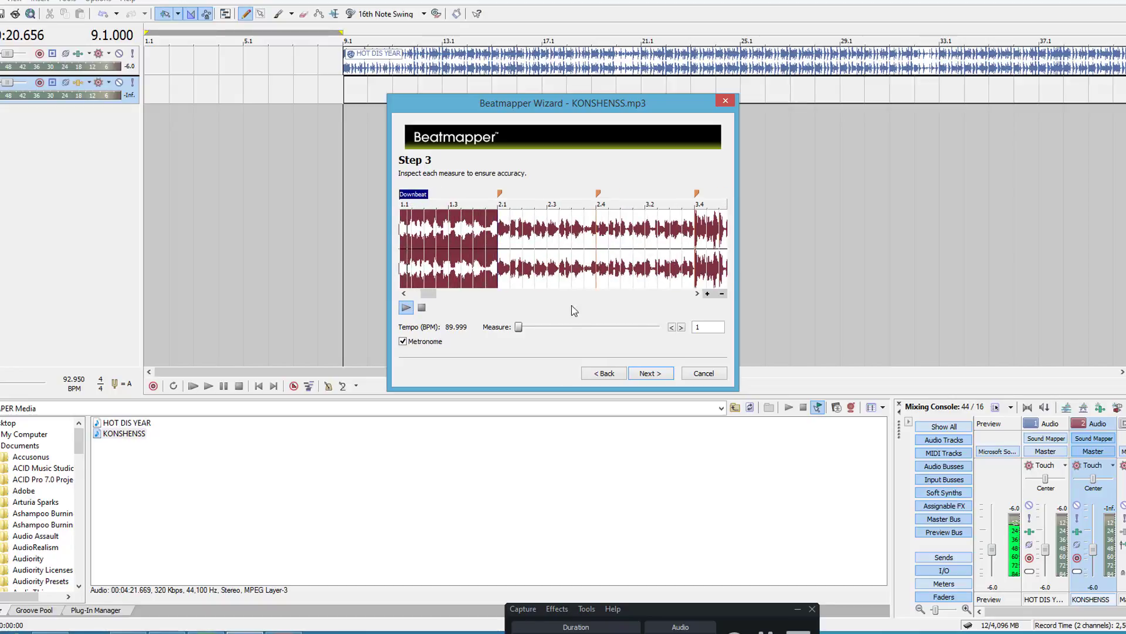
left_click(645, 265)
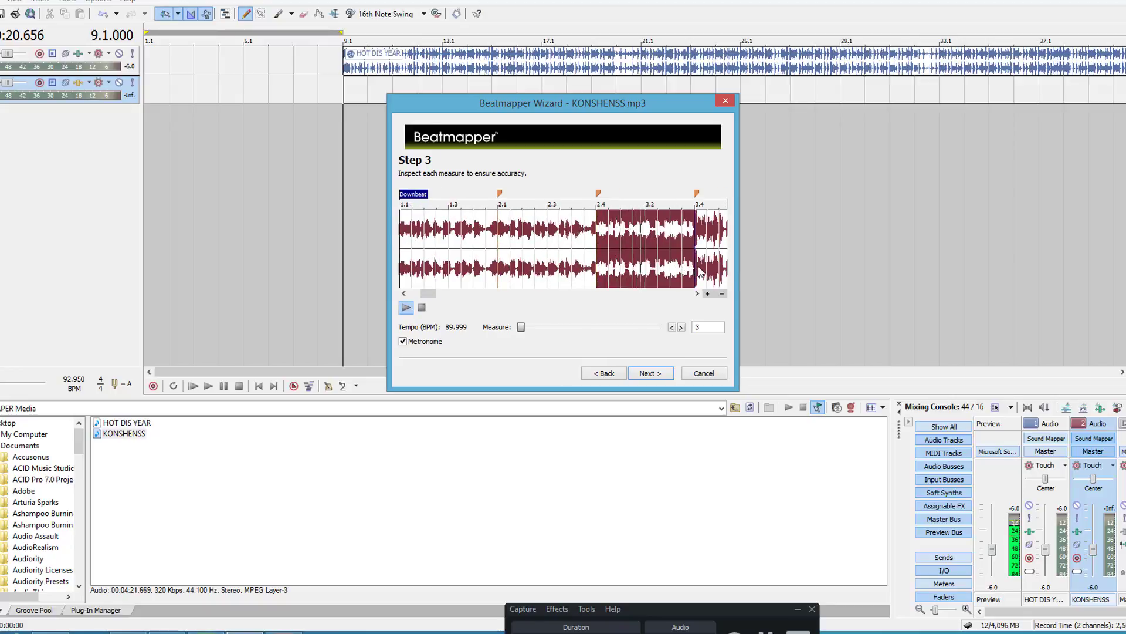
left_click(681, 327)
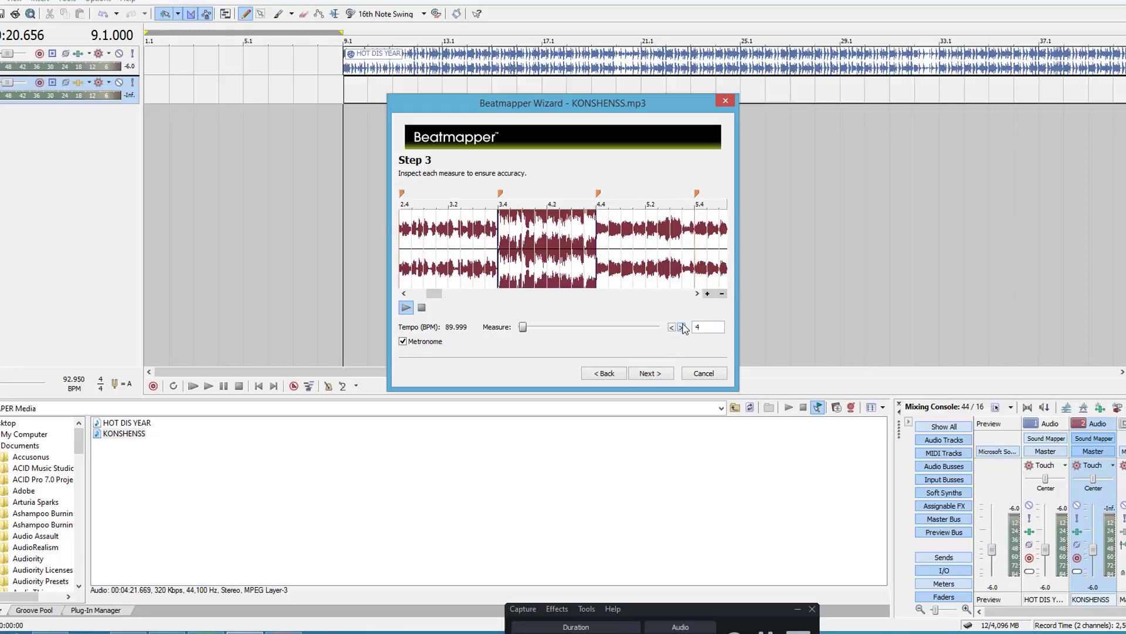
left_click(707, 293)
left_click(708, 293)
left_click(707, 293)
left_click(707, 293)
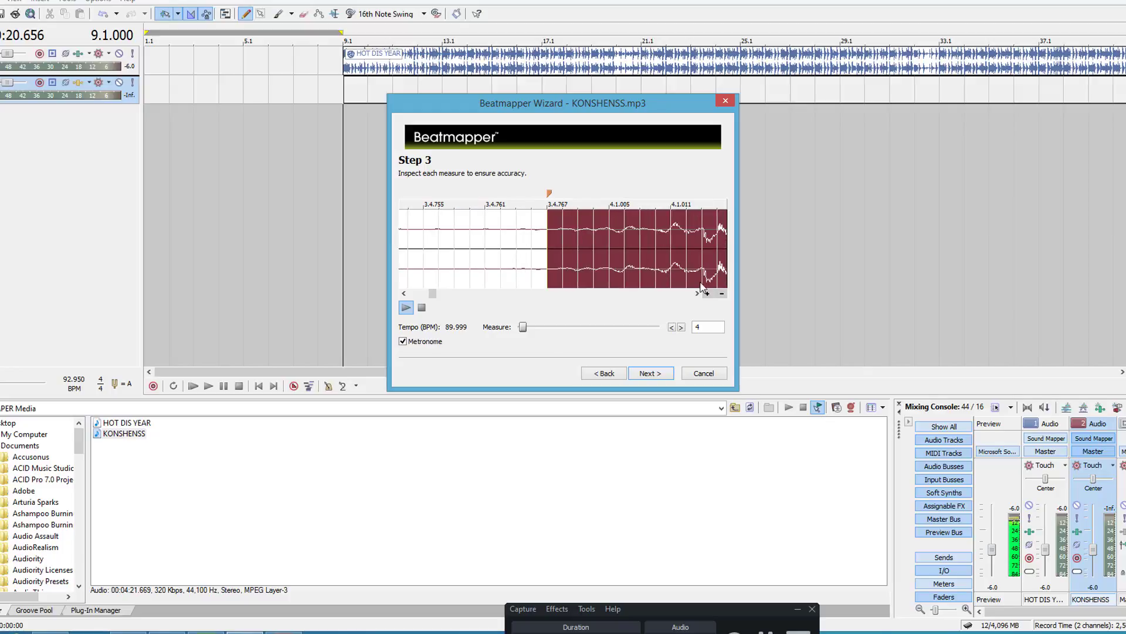
left_click_drag(550, 194, 547, 196)
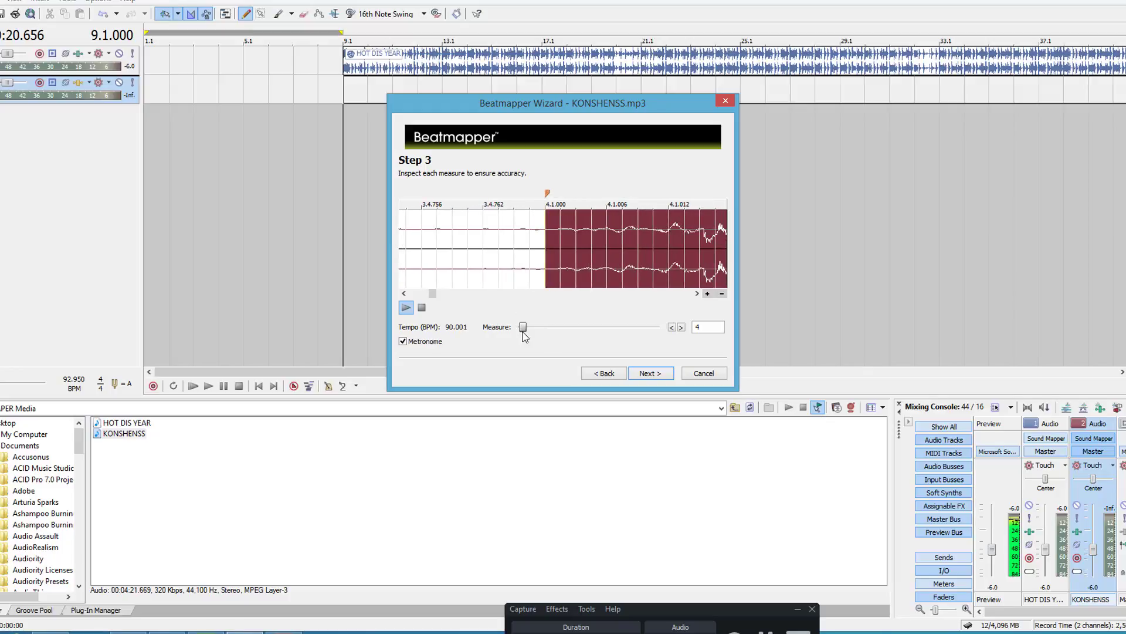
Step: Move the downbeat marker at measure 1 slightly later and compare the start of measure 4 with its loud onset
left_click_drag(522, 330, 517, 330)
left_click_drag(446, 200, 502, 199)
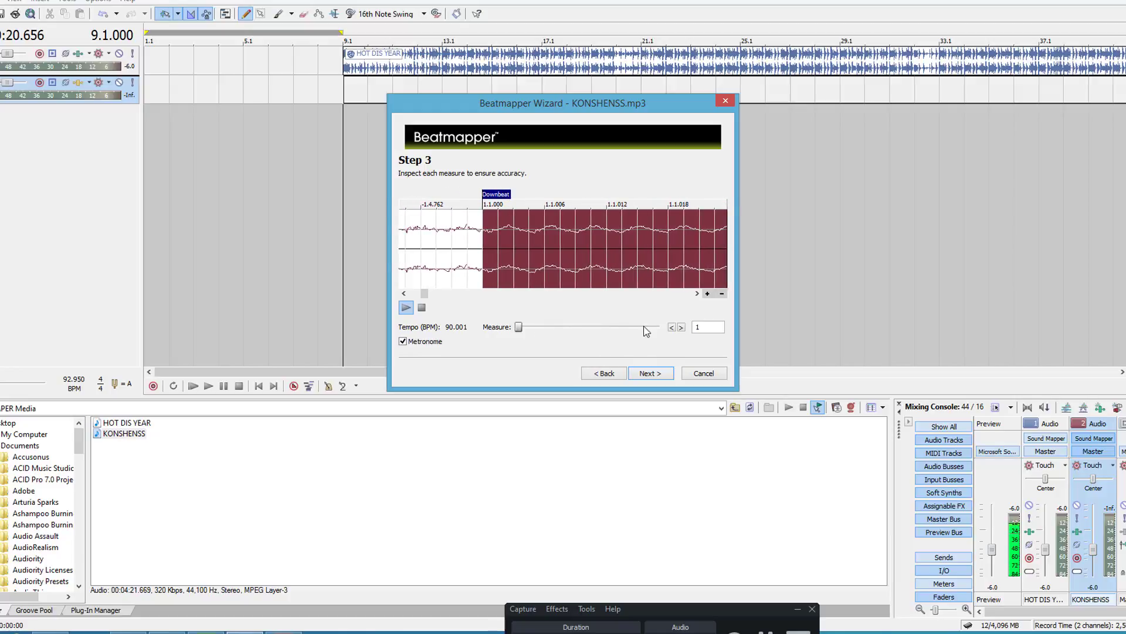
left_click(681, 327)
left_click(681, 327)
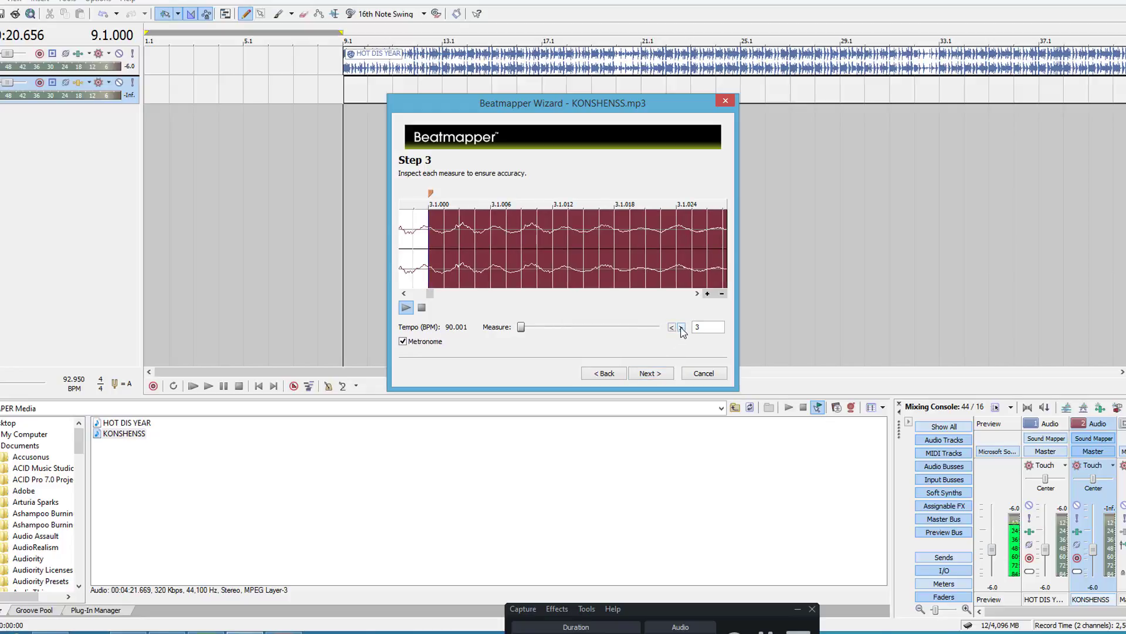
left_click(681, 327)
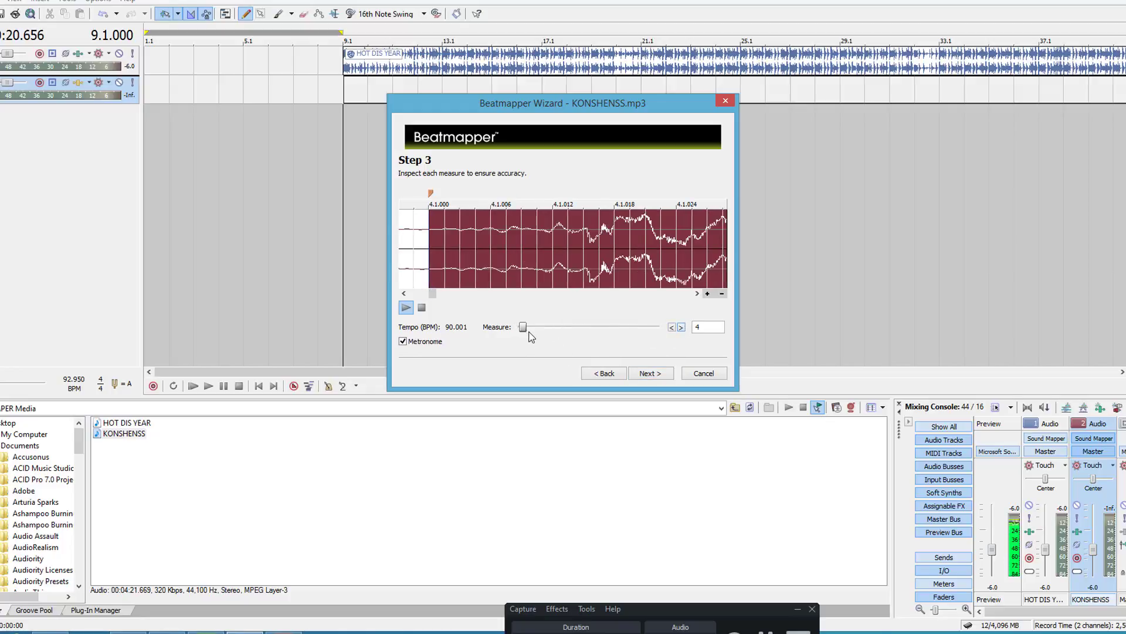
Step: Shift the measure 1 downbeat a little later again and step through to measure 4 to recheck its alignment
left_click_drag(522, 327, 403, 327)
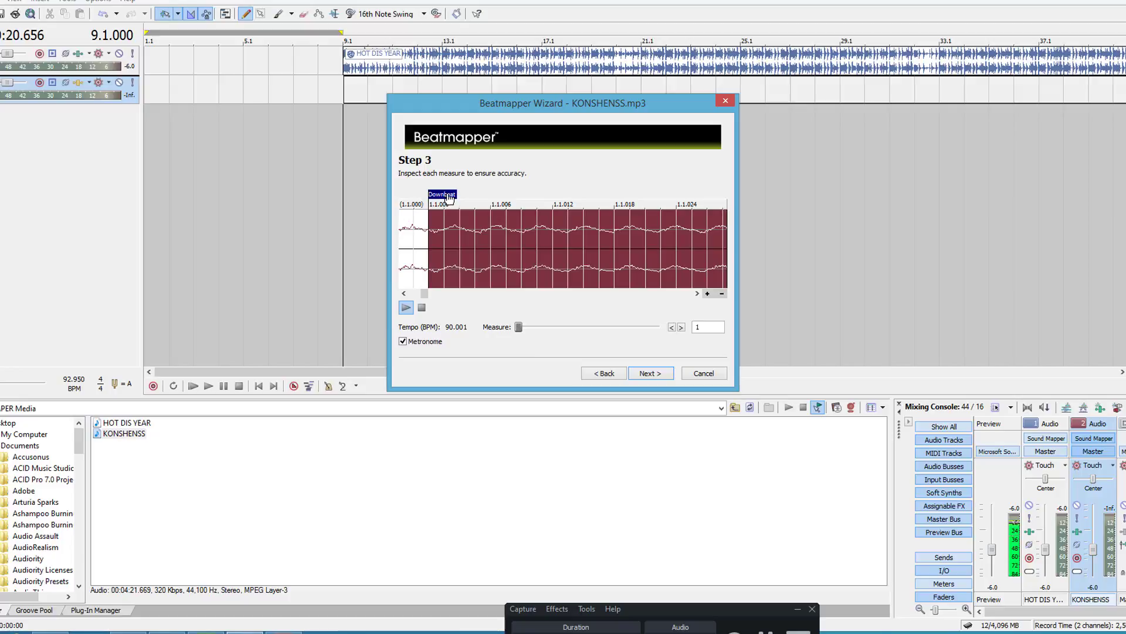
left_click_drag(449, 200, 506, 187)
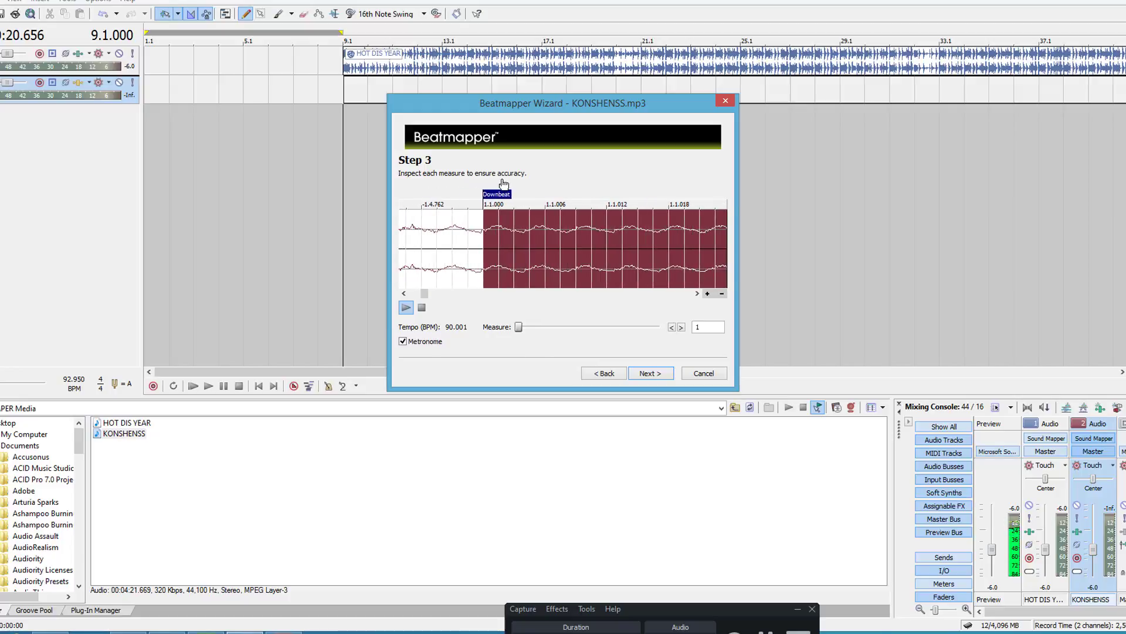
left_click(680, 328)
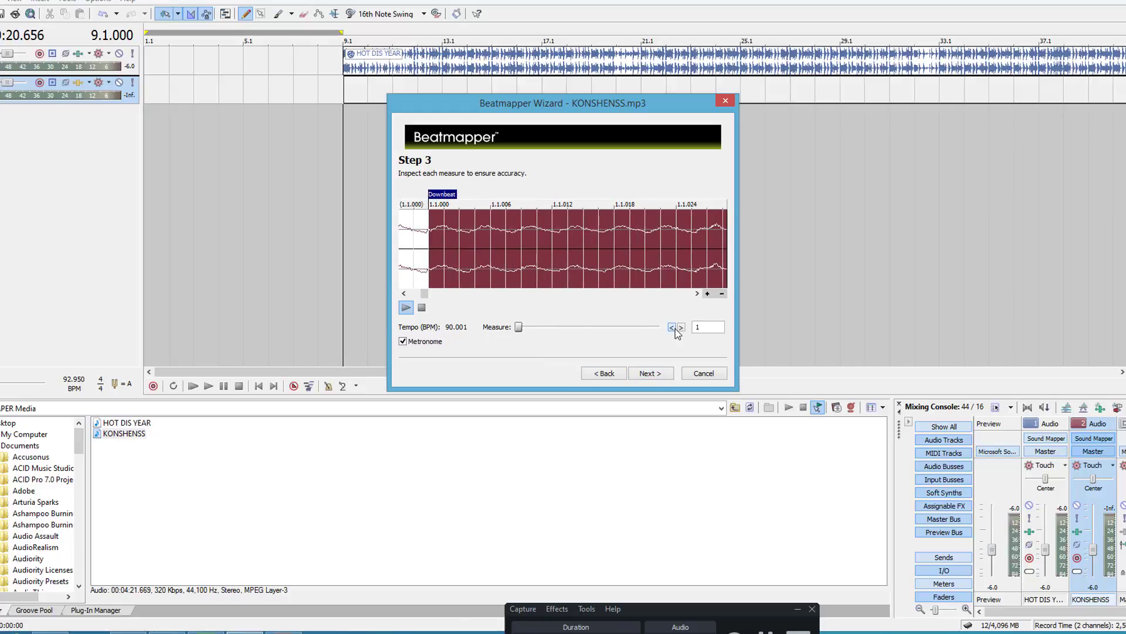
left_click(680, 327)
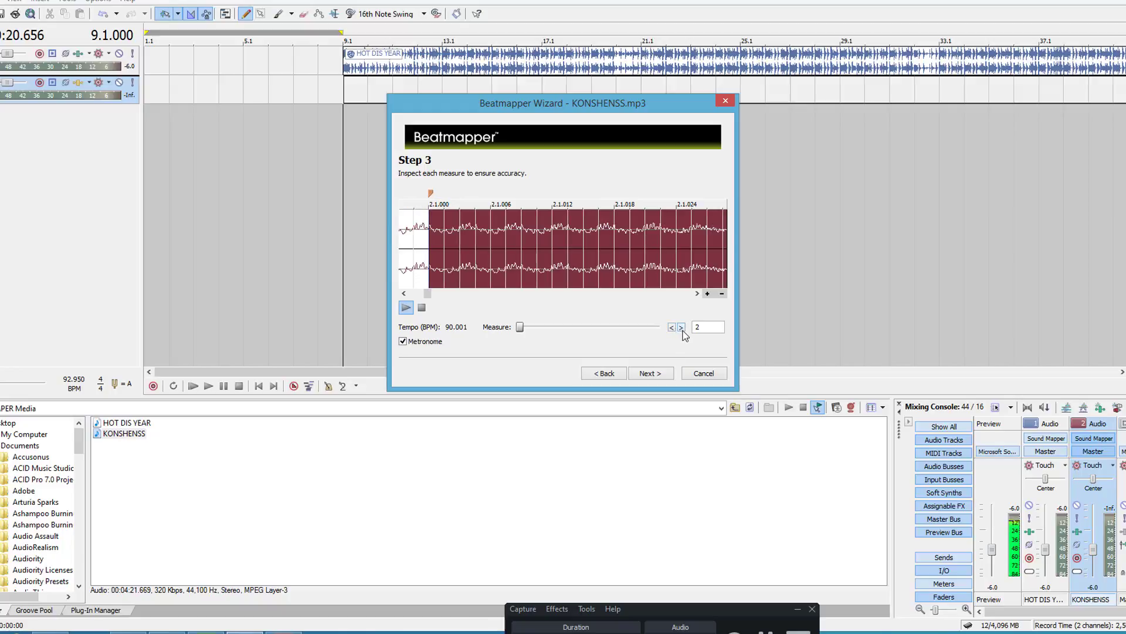
left_click(681, 328)
left_click(682, 327)
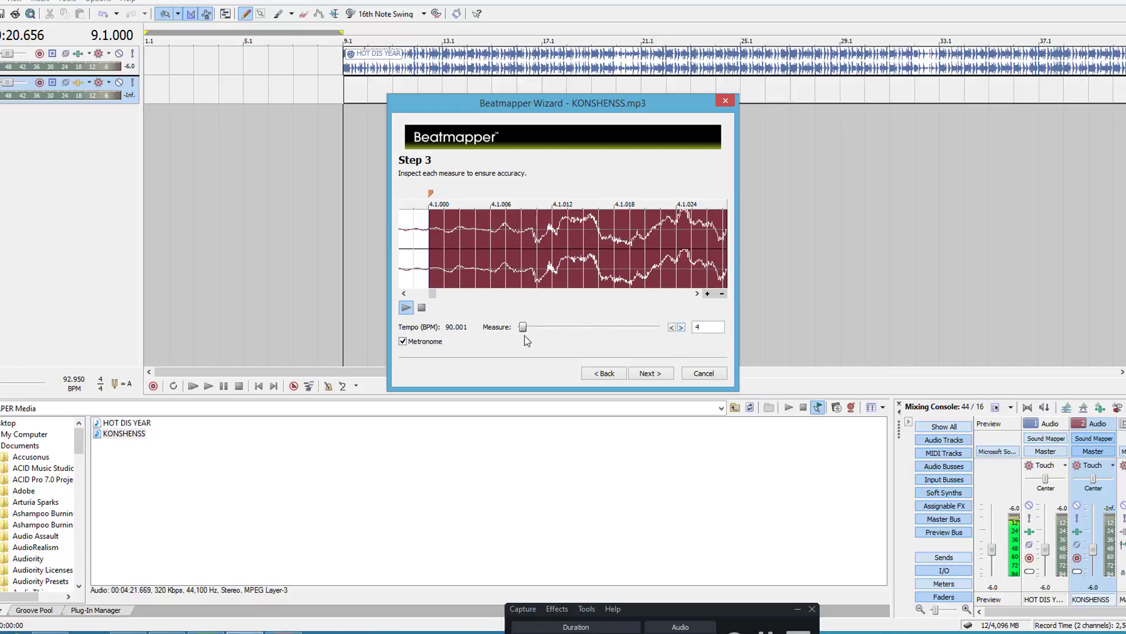
Step: Nudge the downbeat later once more so measure 4 starts close to the loud onset, and check it at close and wide zoom
left_click_drag(523, 329, 498, 330)
left_click_drag(454, 196, 510, 195)
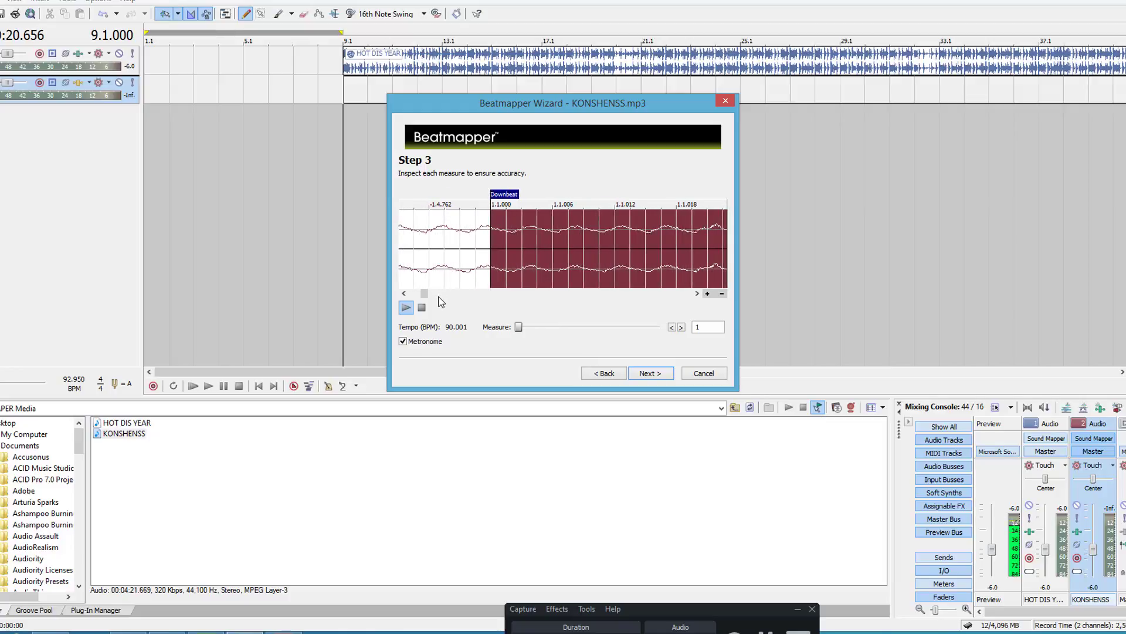
left_click(681, 327)
left_click(681, 328)
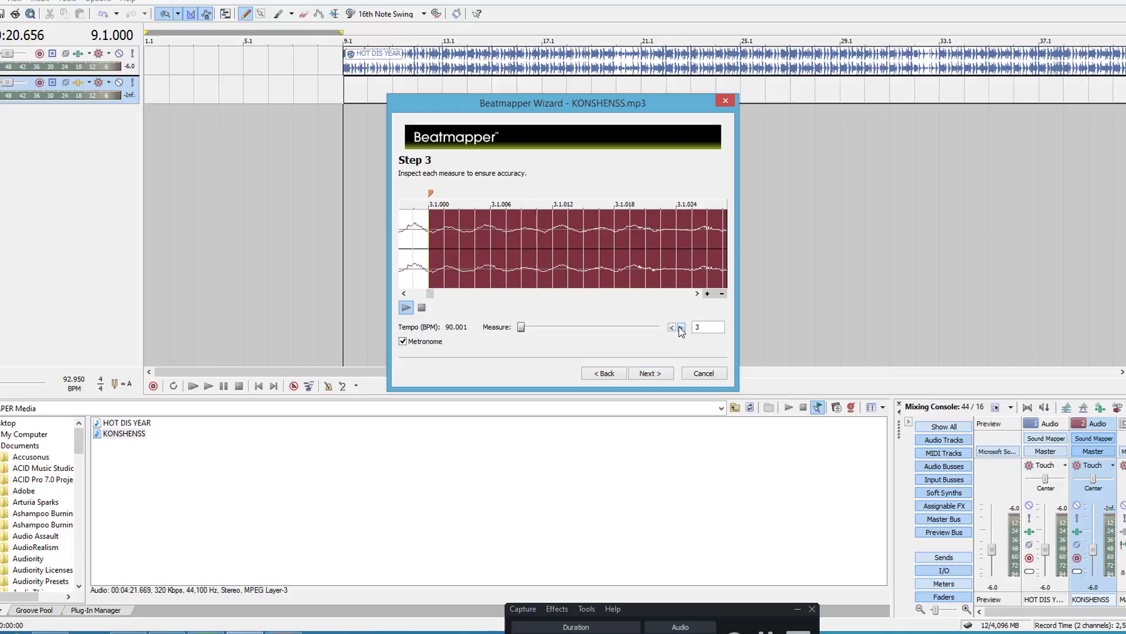
left_click(681, 328)
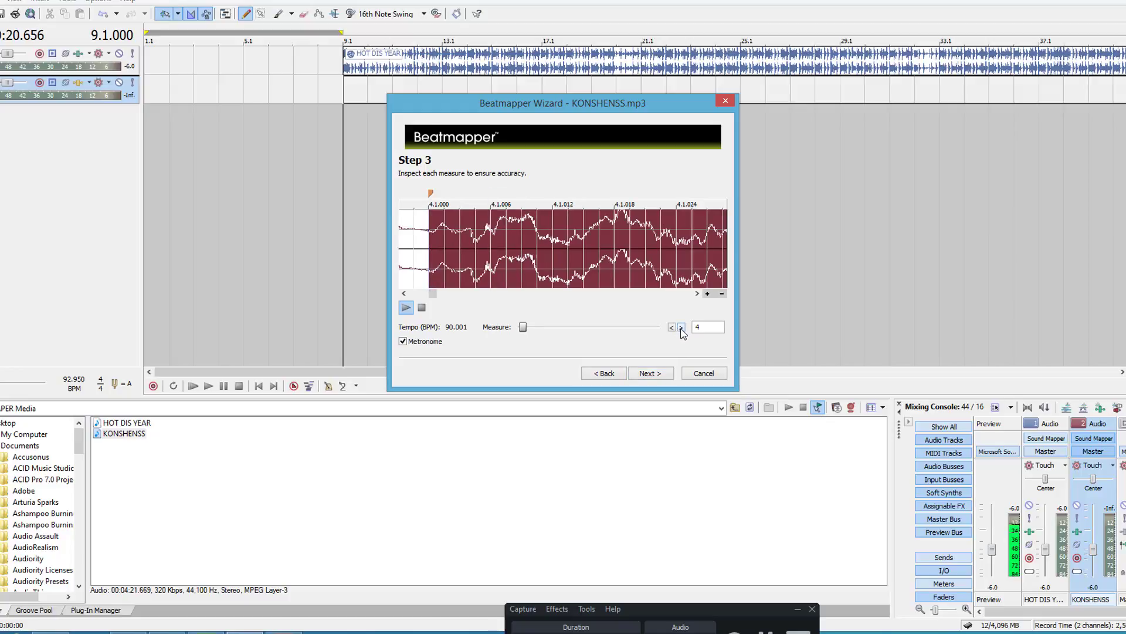
left_click(722, 293)
left_click(722, 293)
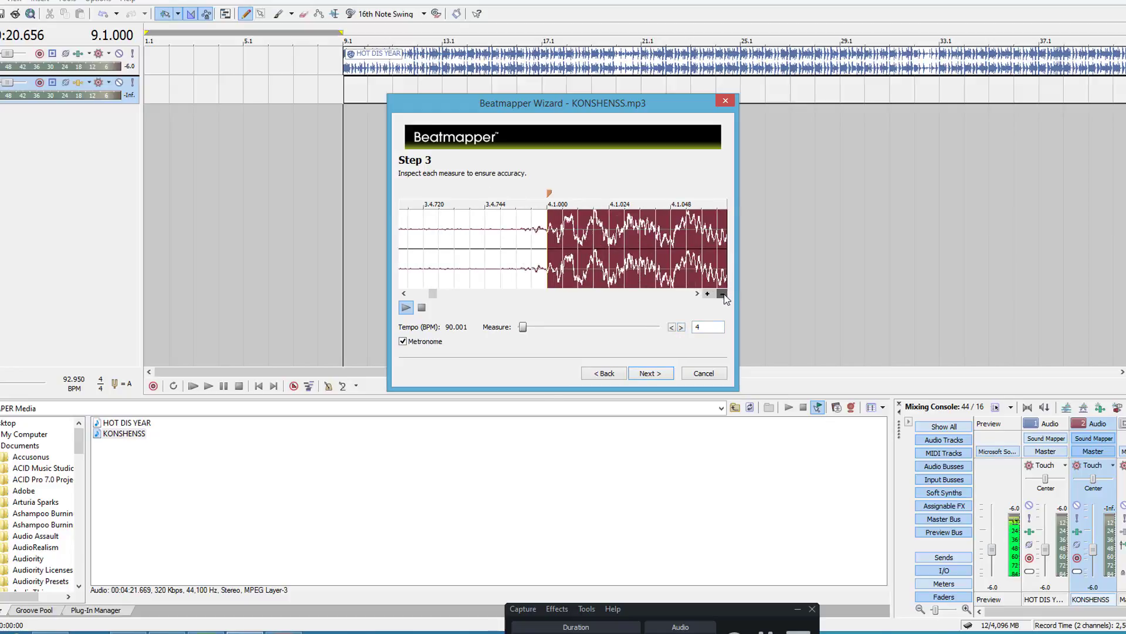
left_click(722, 293)
left_click(722, 294)
left_click(723, 297)
left_click(723, 297)
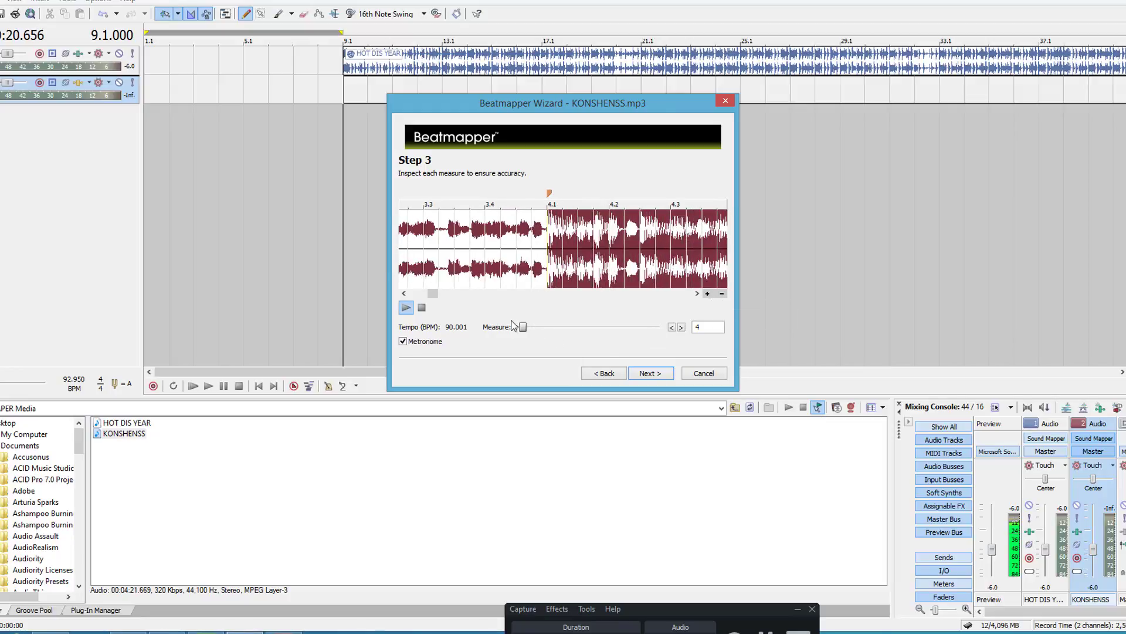
Step: Return to measure 1 and audition the whole measure against the metronome
left_click_drag(523, 329, 352, 322)
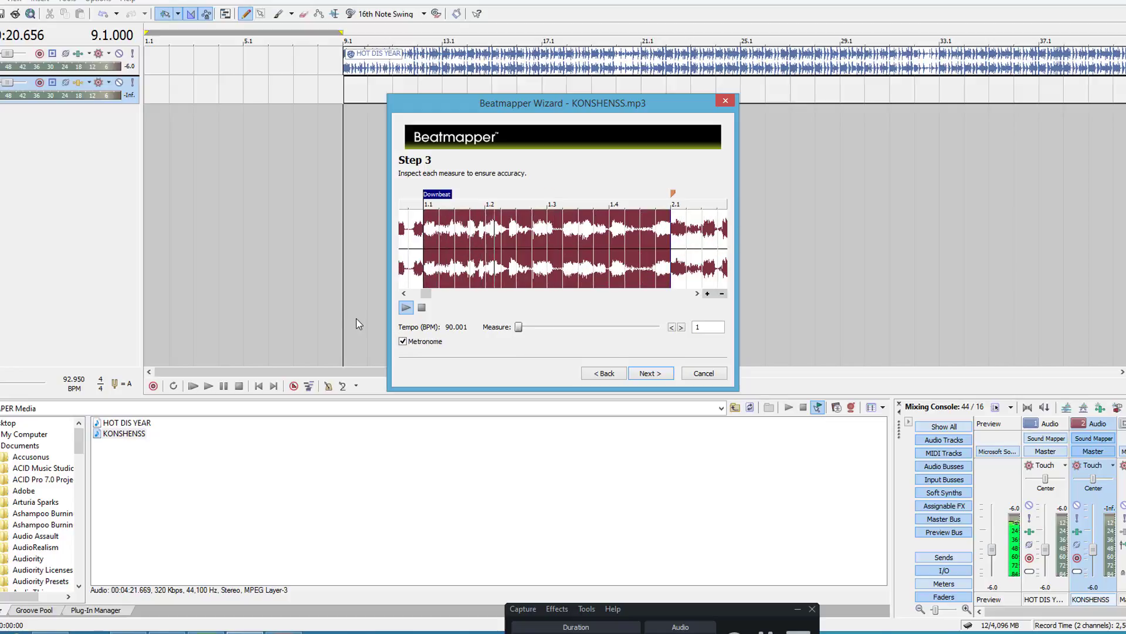
left_click(421, 307)
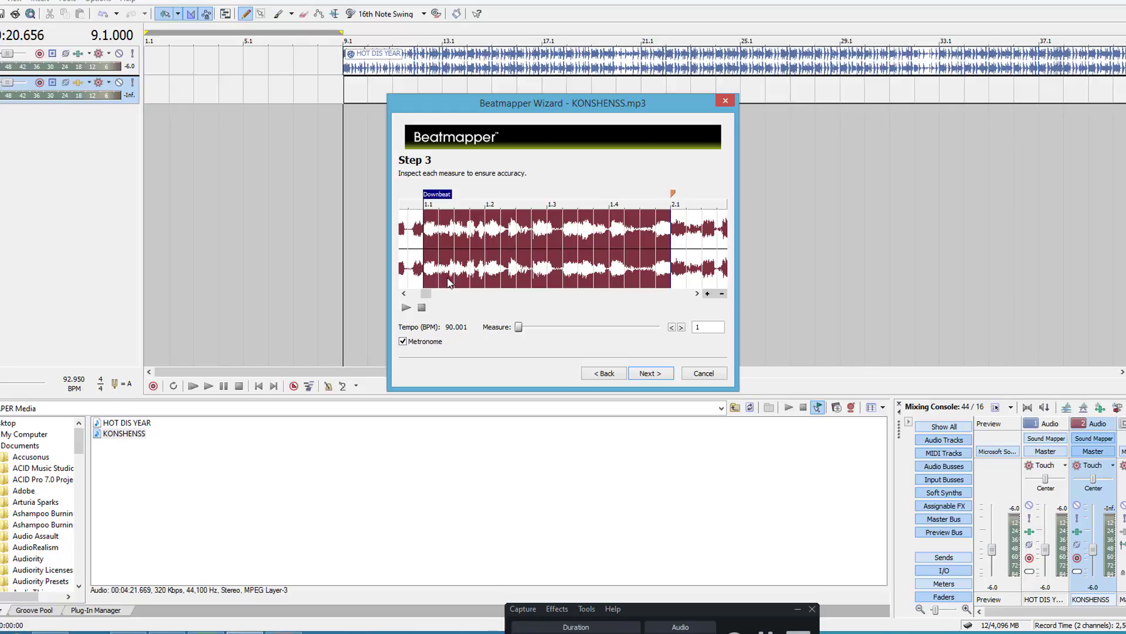
left_click(406, 307)
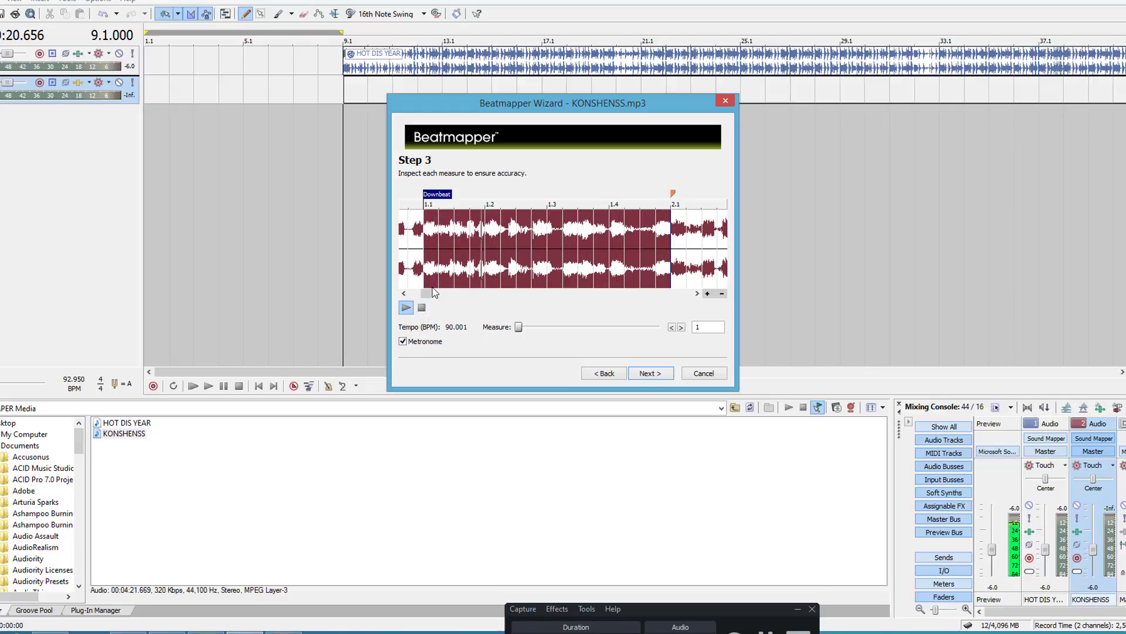
Step: Select measure 53 in the quieter passage of the full song and examine how its start lines up with the waveform
left_click_drag(434, 293, 596, 298)
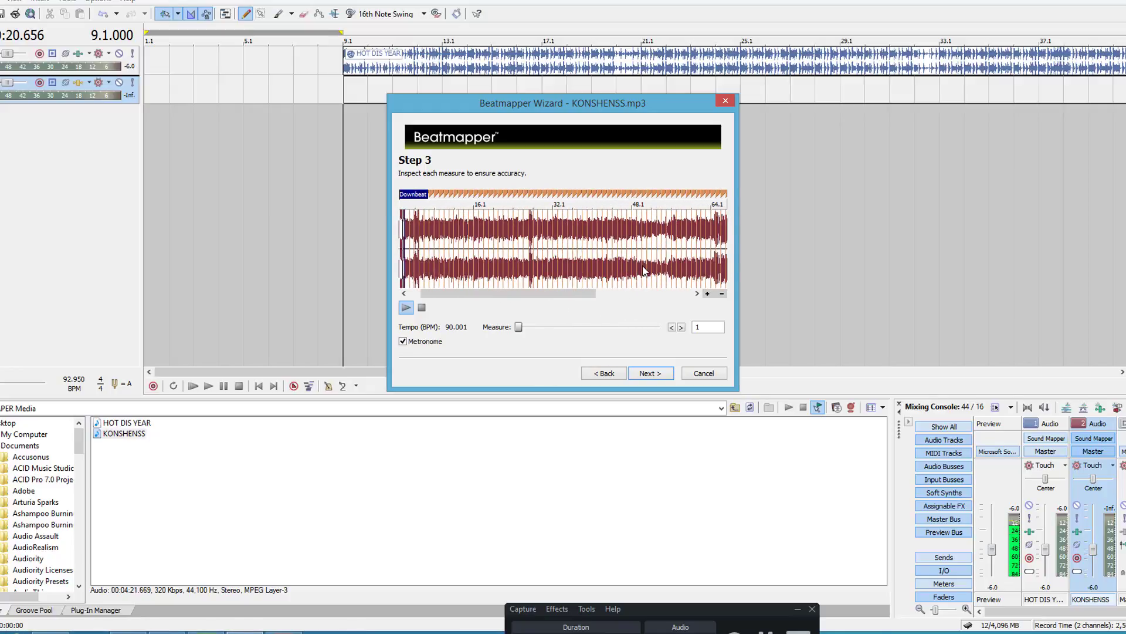
left_click(661, 258)
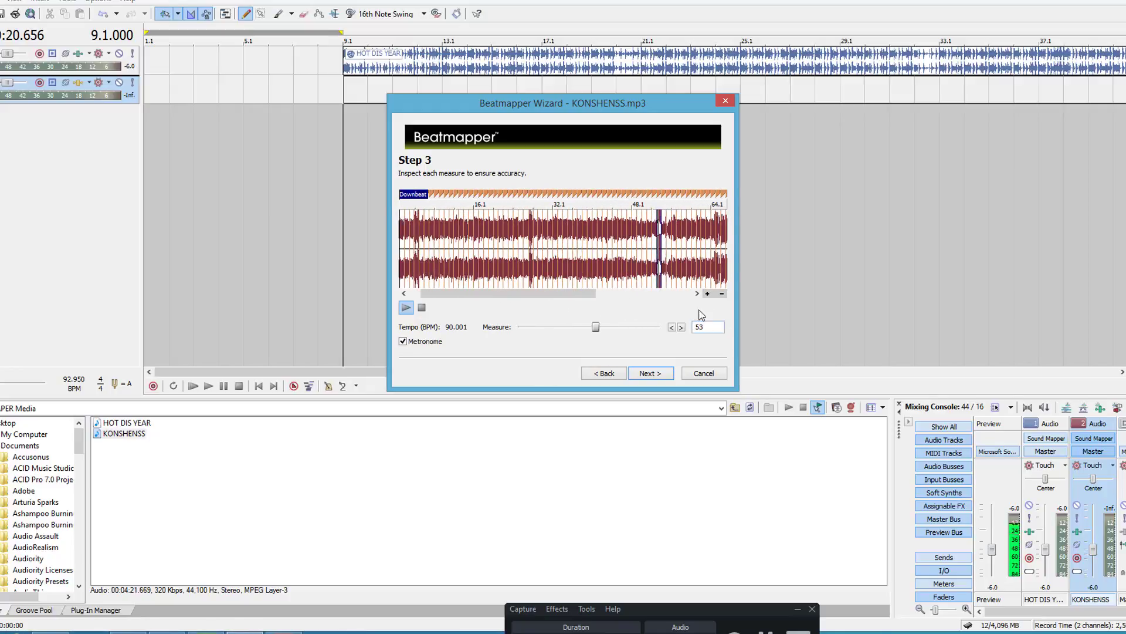
left_click(707, 294)
left_click(707, 293)
left_click(708, 293)
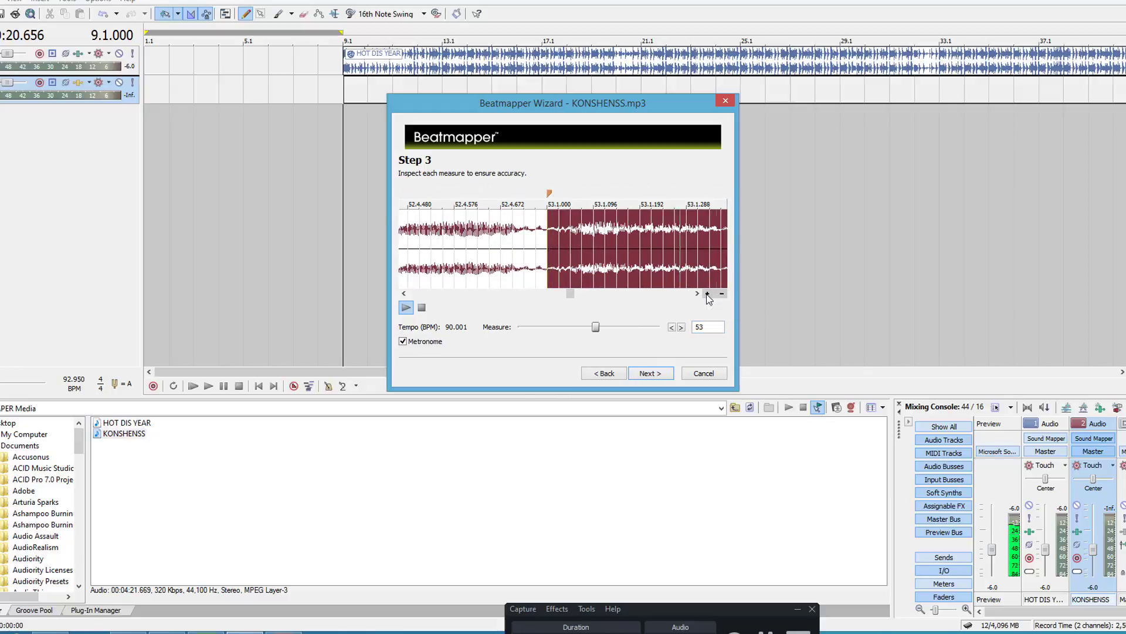
left_click(707, 293)
left_click(708, 293)
left_click(707, 293)
left_click(707, 293)
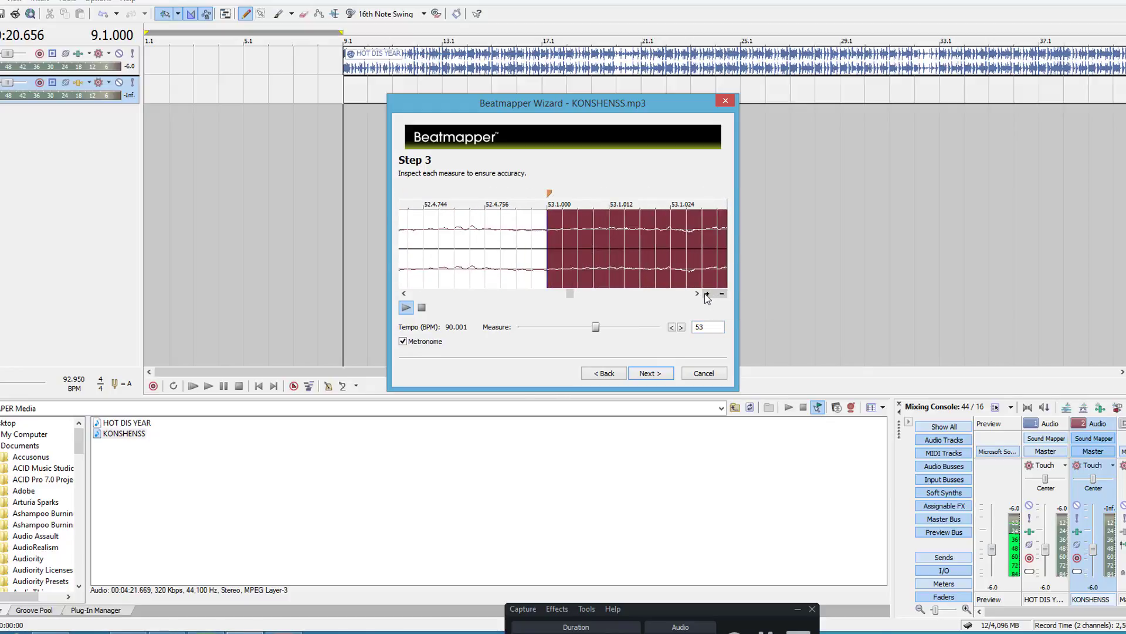
left_click(722, 293)
left_click(722, 293)
left_click(722, 293)
left_click(722, 294)
left_click(722, 293)
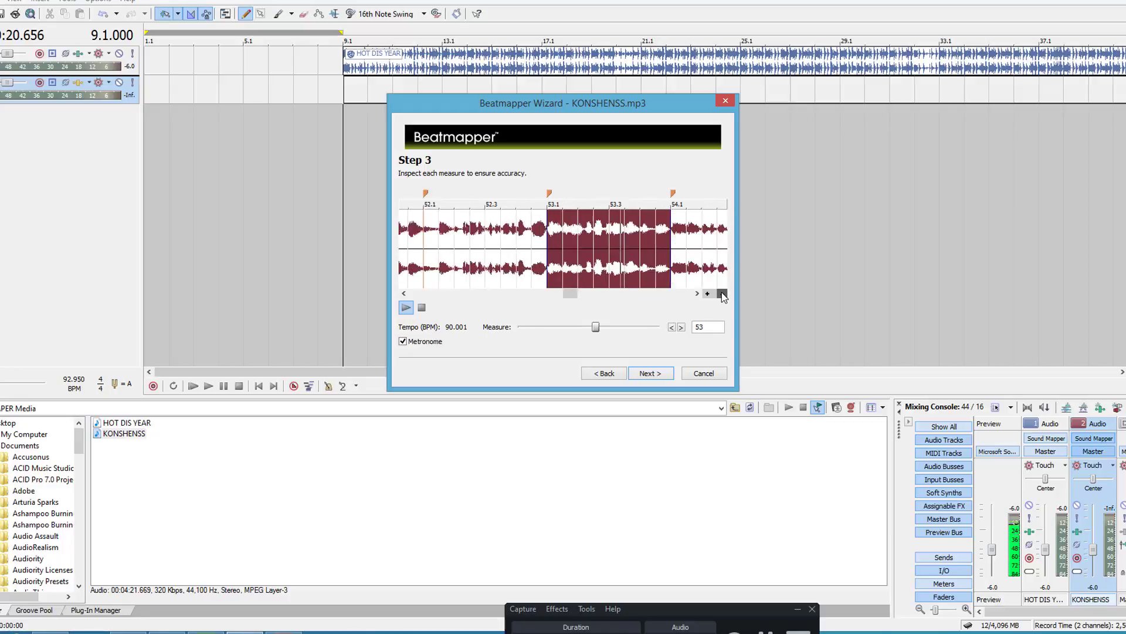
left_click(722, 293)
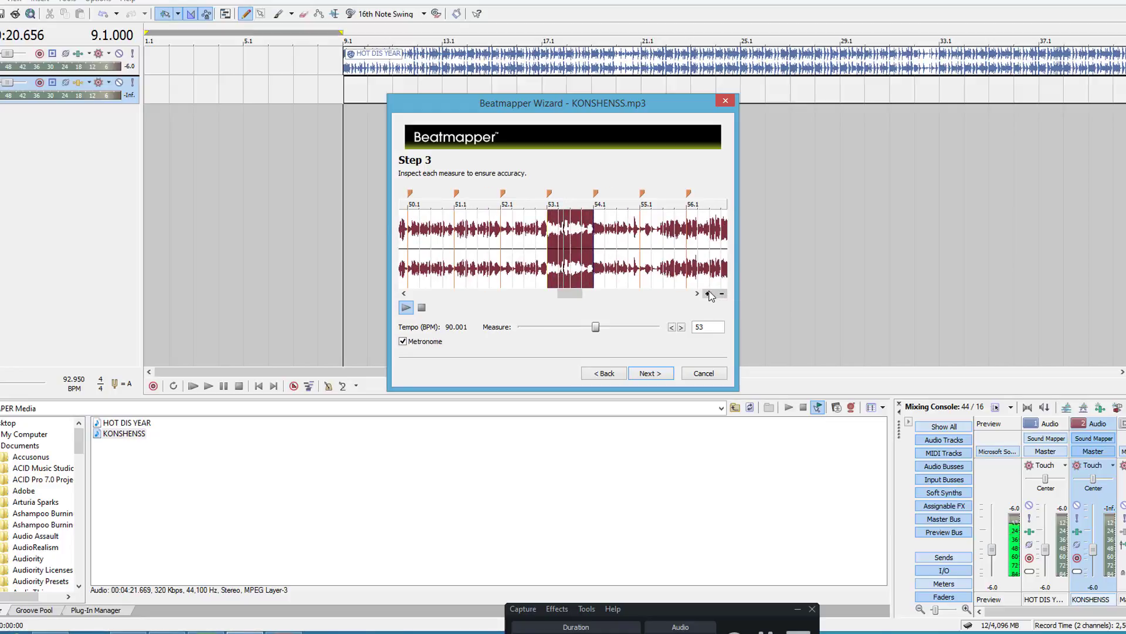
left_click(708, 293)
left_click(708, 294)
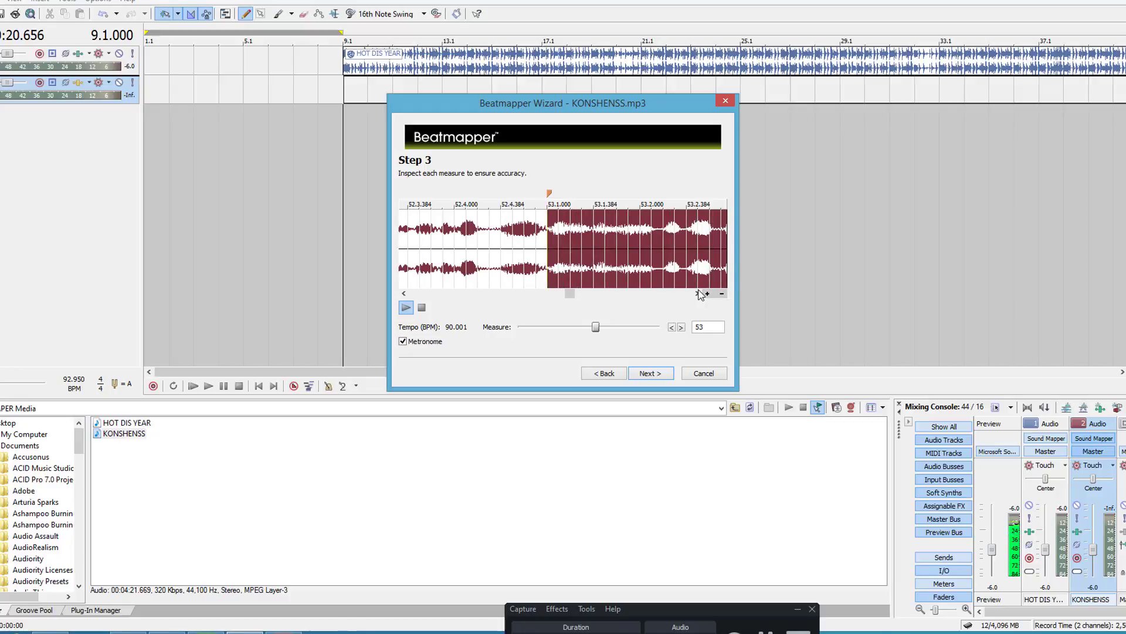
Step: Audition measures 51 to 55 one at a time against the metronome, stop playback, and return to measure 1
left_click(681, 327)
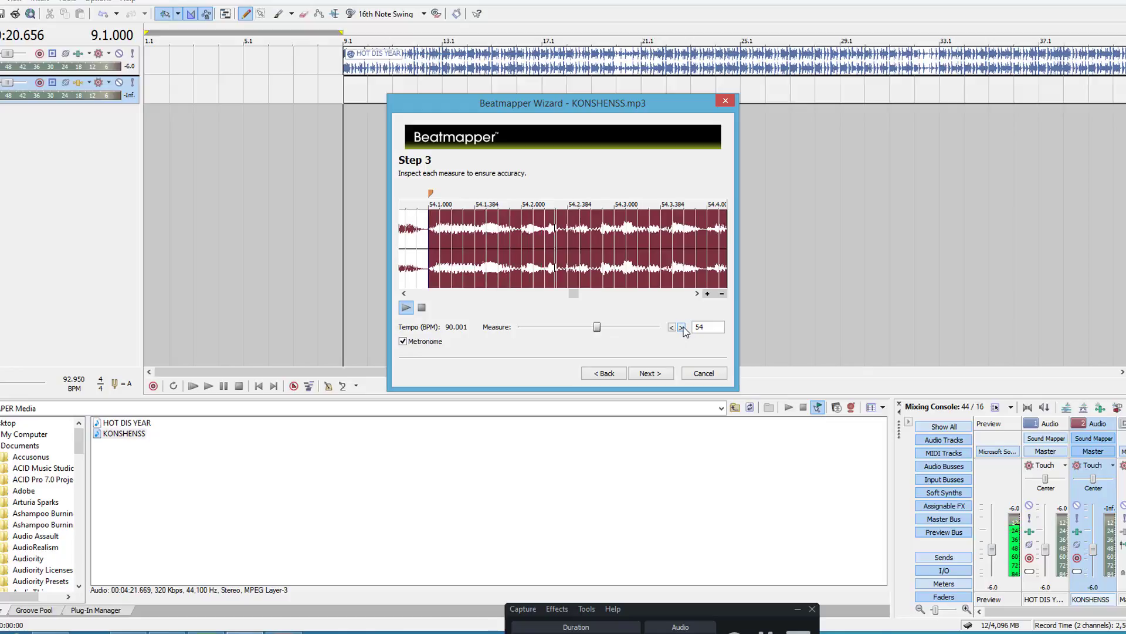
left_click(683, 327)
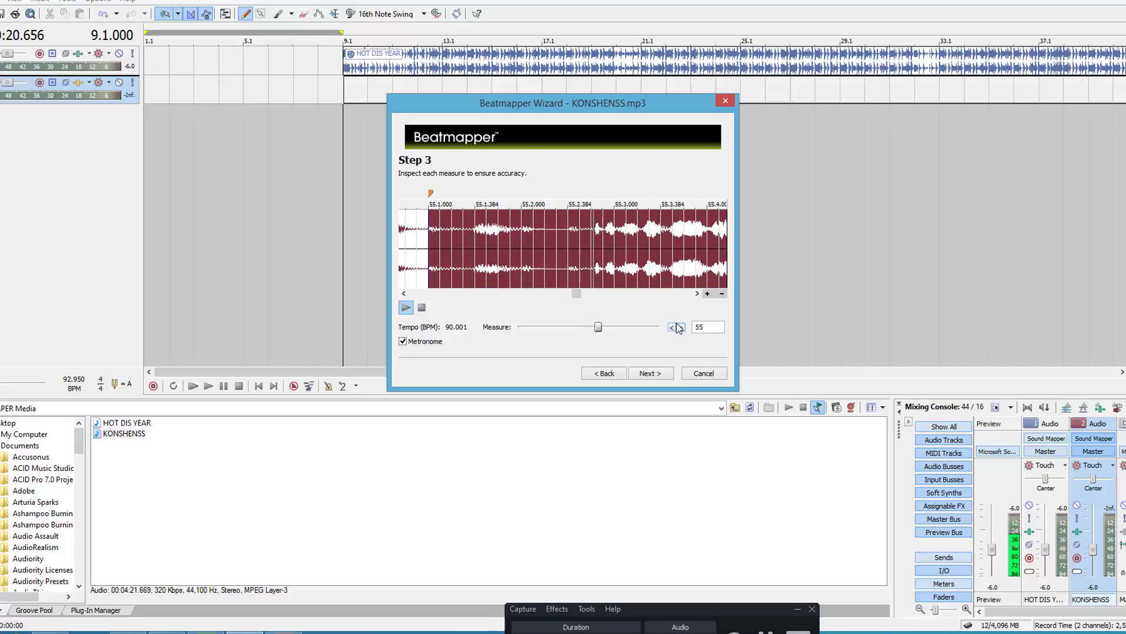
left_click(675, 327)
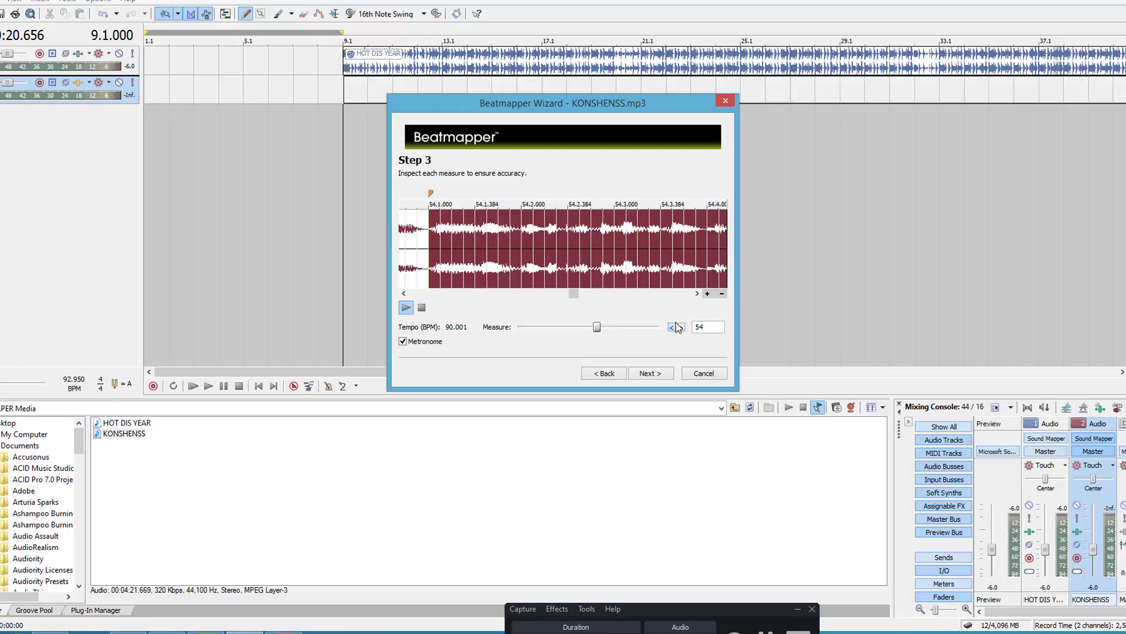
left_click(676, 326)
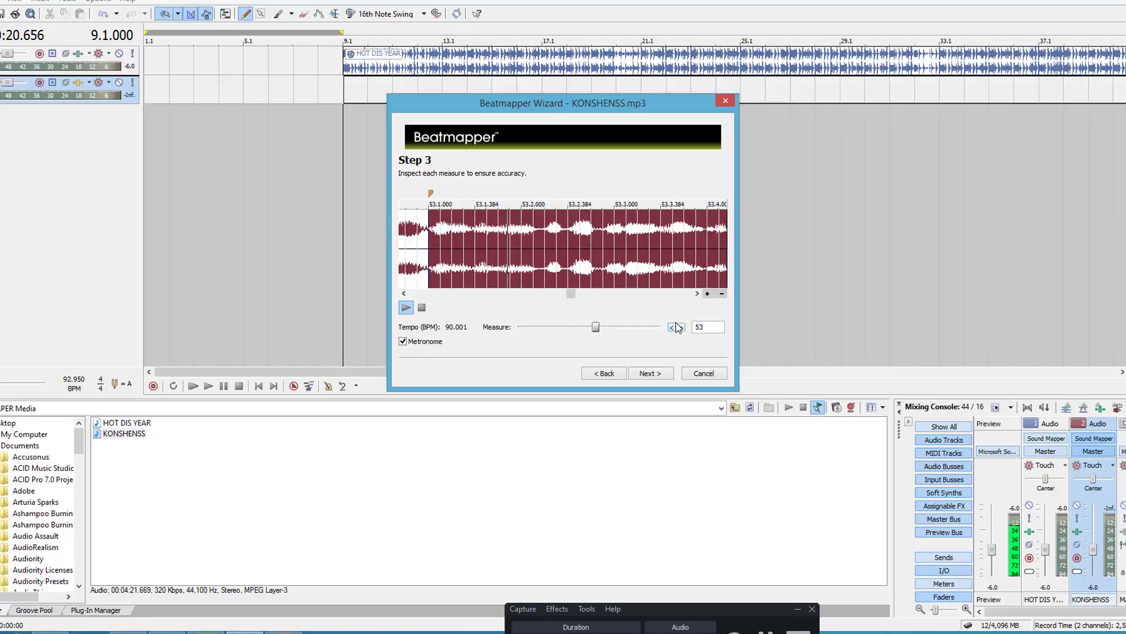
left_click(675, 327)
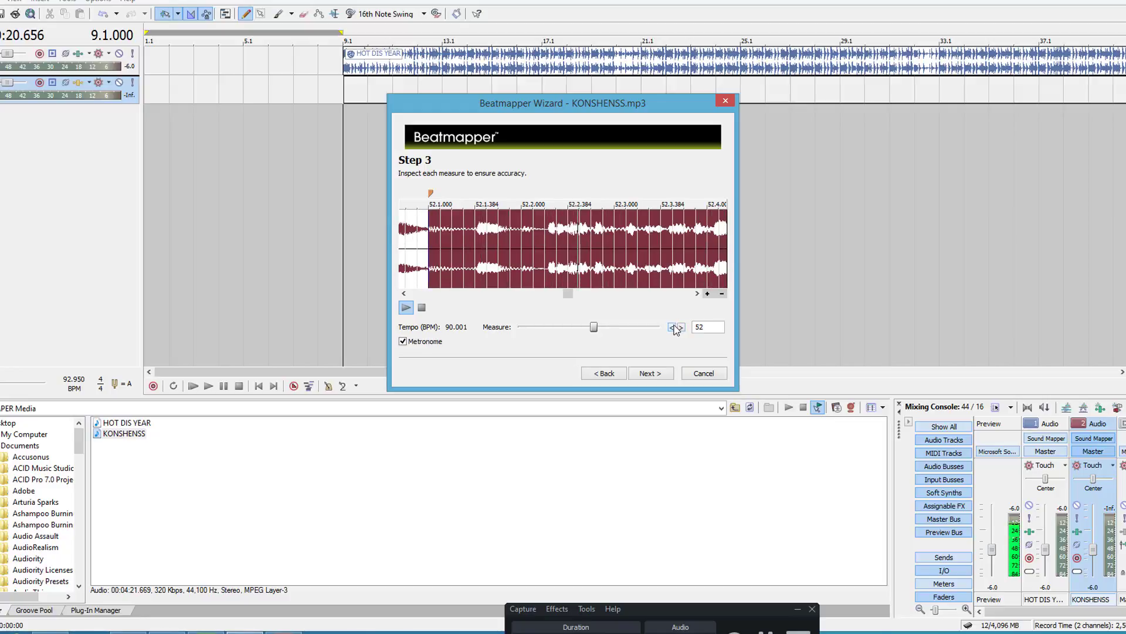
left_click(675, 327)
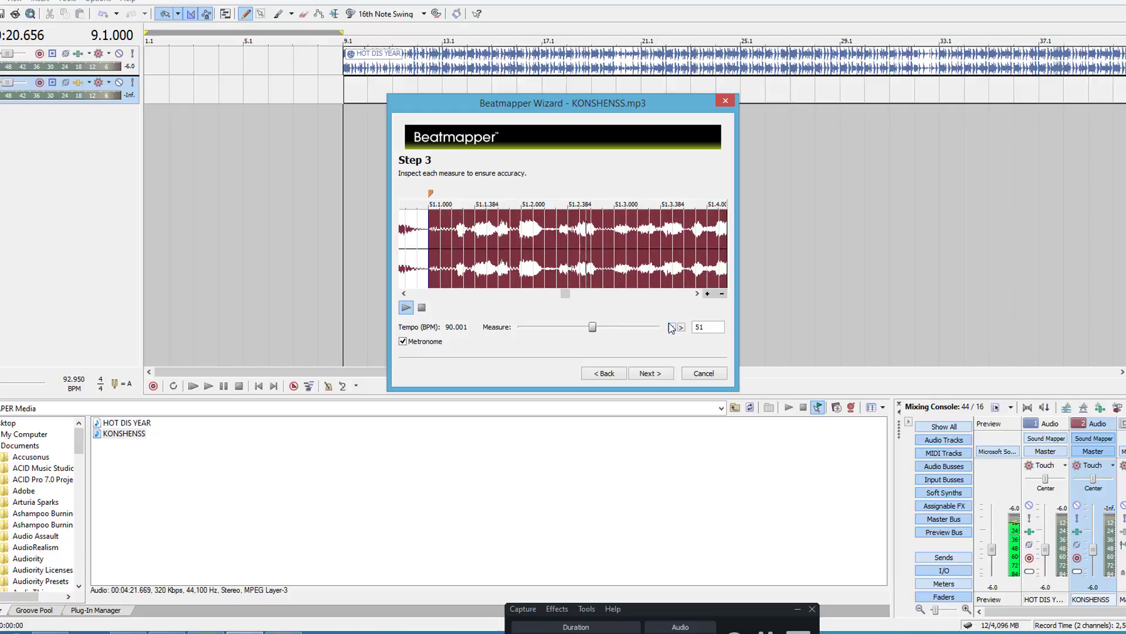
left_click(680, 327)
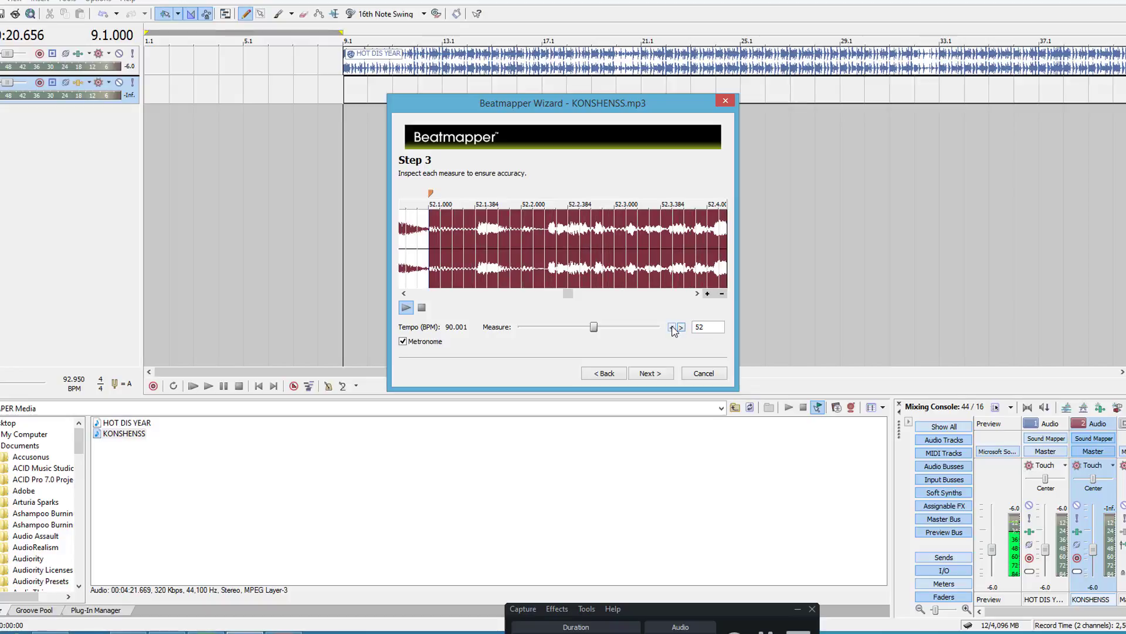
left_click(672, 327)
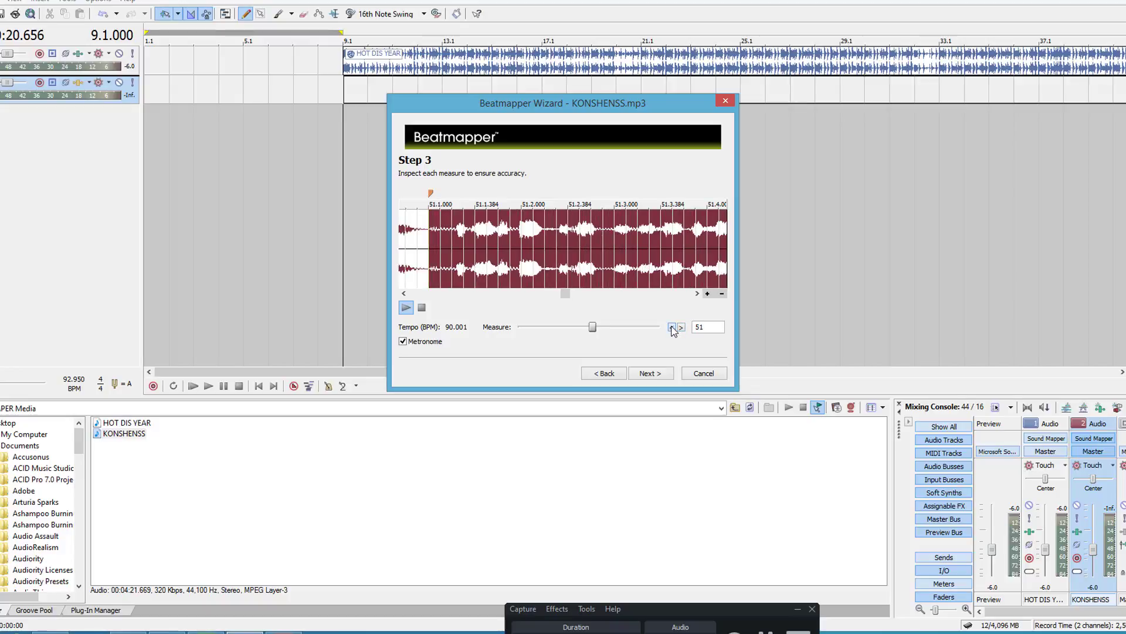
left_click(682, 328)
left_click(681, 328)
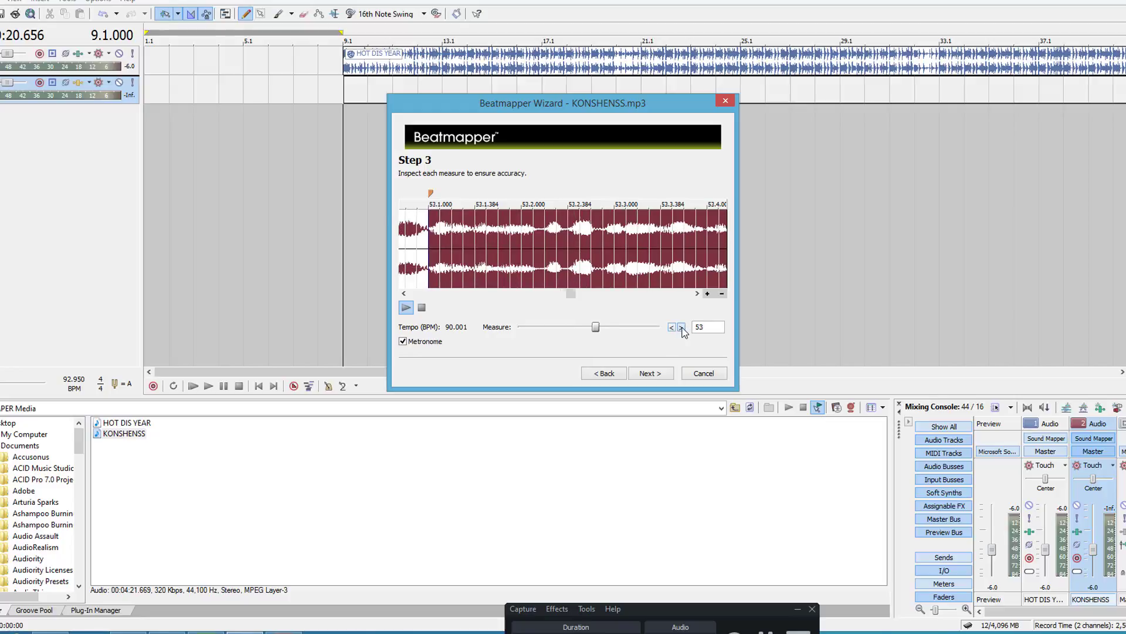
left_click(682, 327)
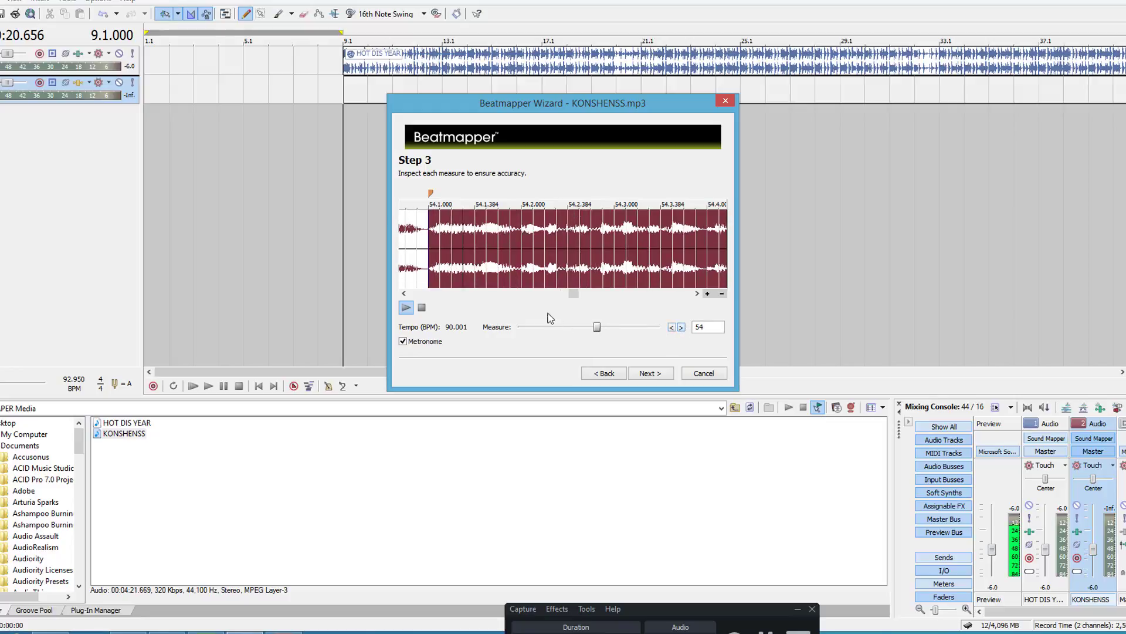
left_click(420, 309)
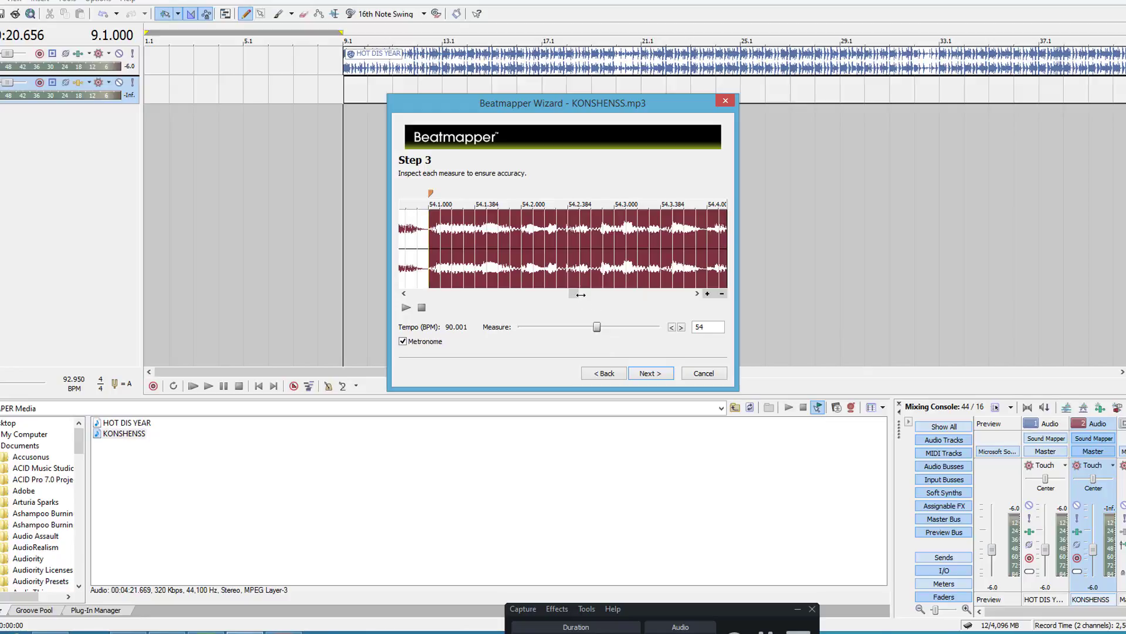
left_click_drag(579, 293, 470, 329)
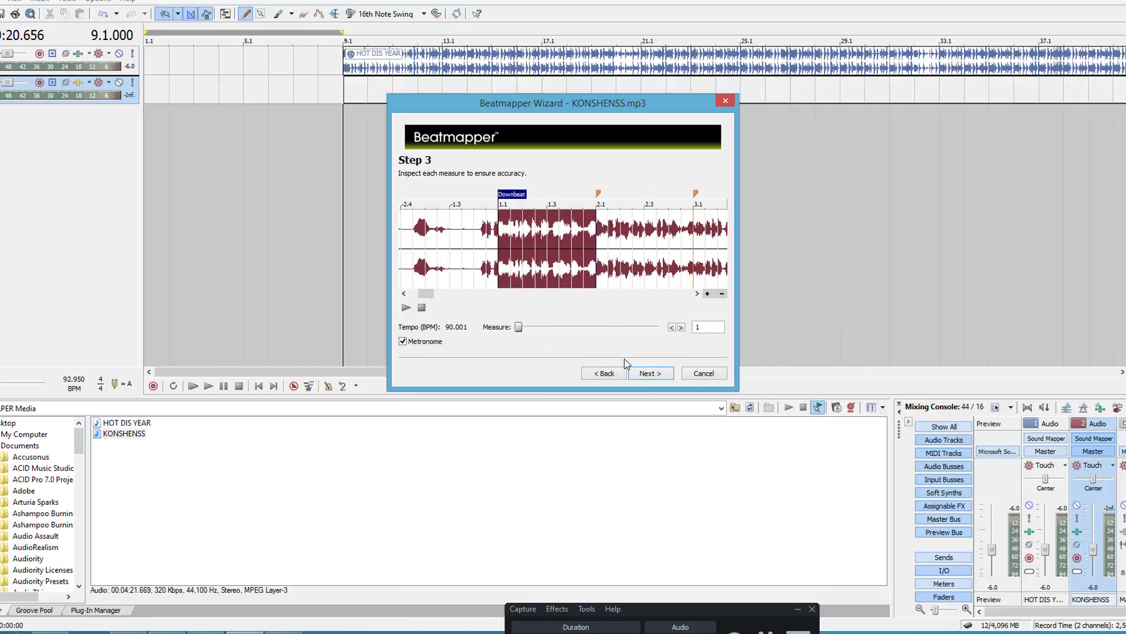
Step: Finish beatmapping KONSHENSS, preserving its pitch and saving the Beatmapper information without changing the project tempo
left_click(654, 375)
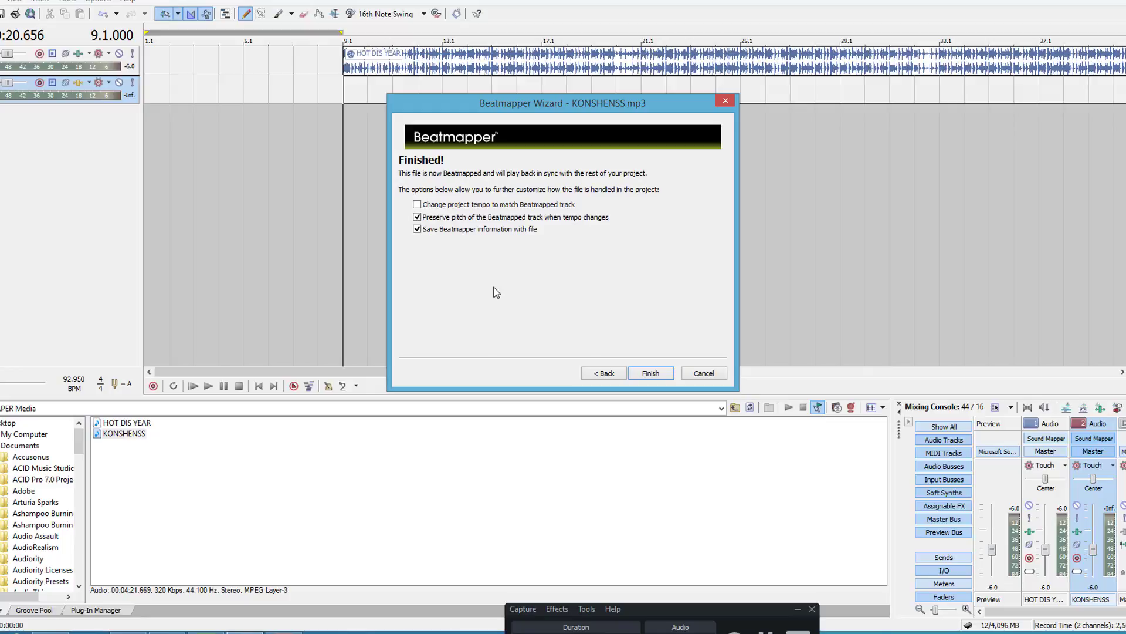
left_click(650, 375)
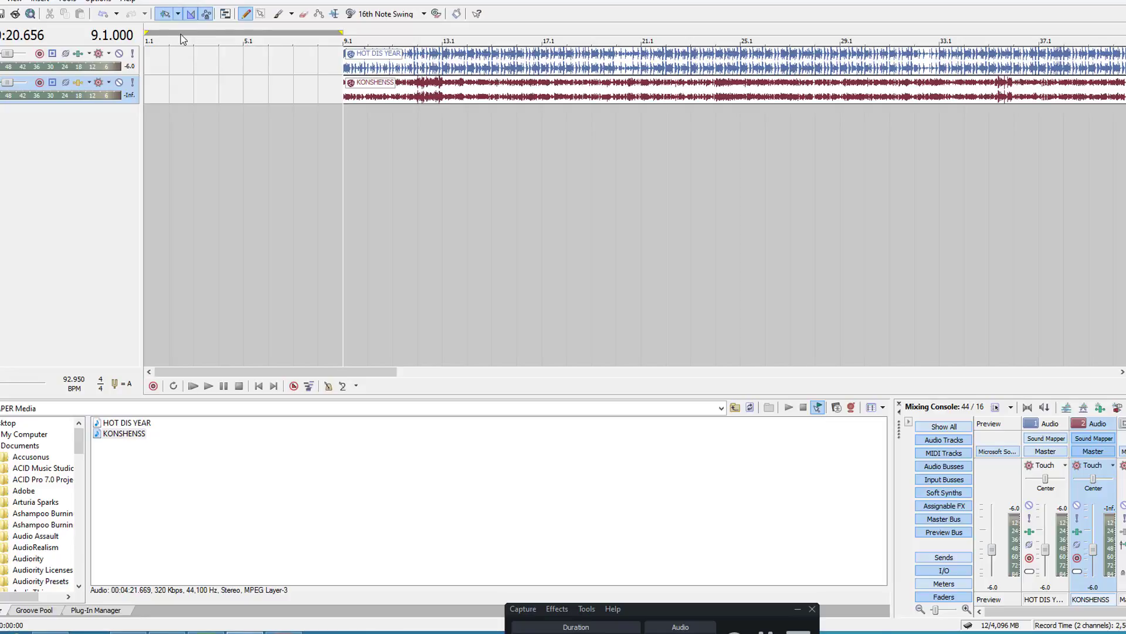
Step: Move the loop region to 9.1–17.1, turn on loop playback, and audition both songs together from 9.1
left_click_drag(173, 34, 325, 42)
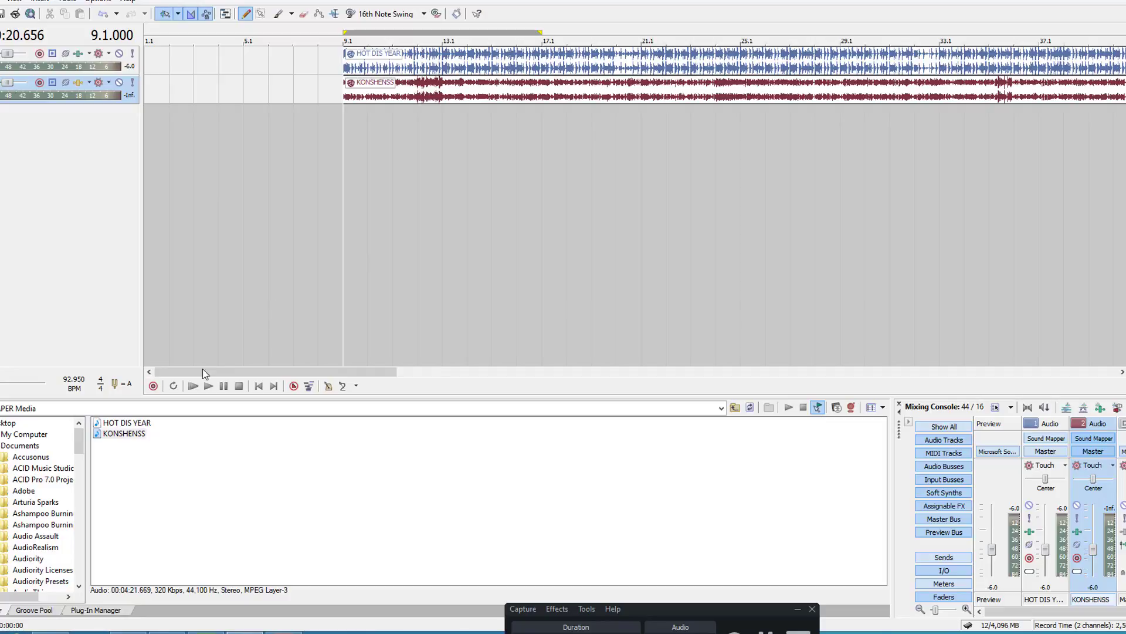
left_click(173, 387)
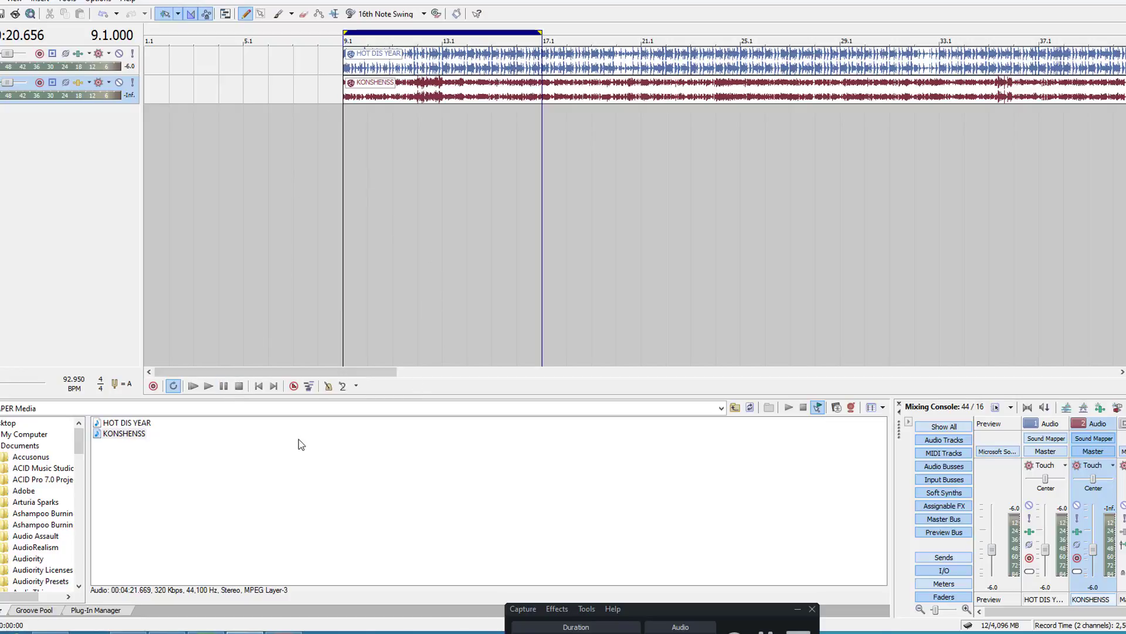
left_click(195, 388)
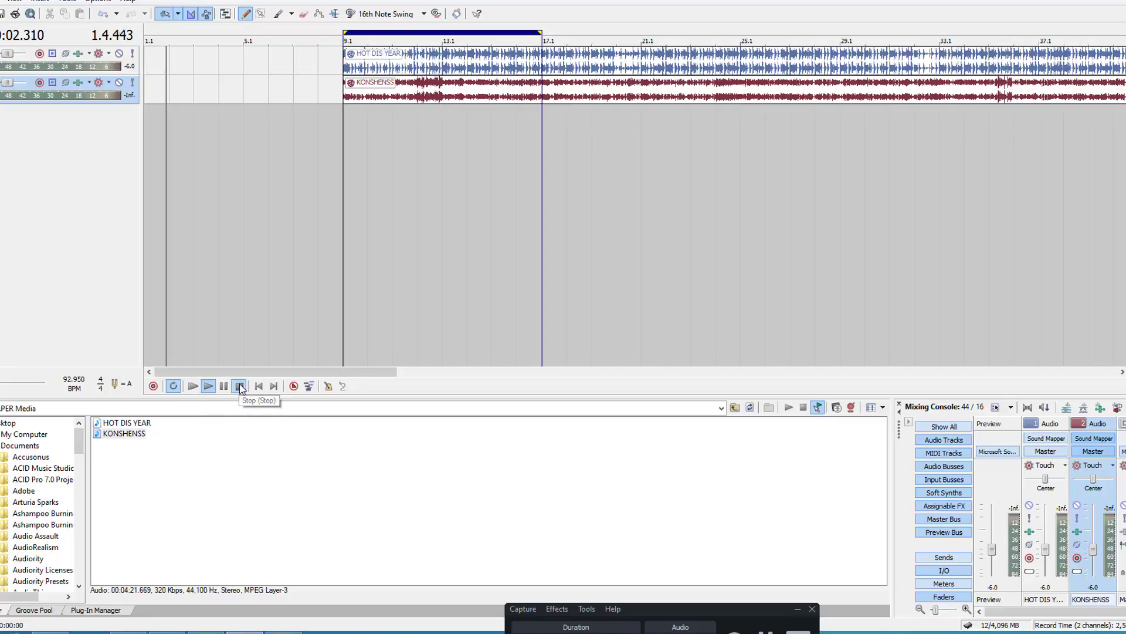
left_click(239, 386)
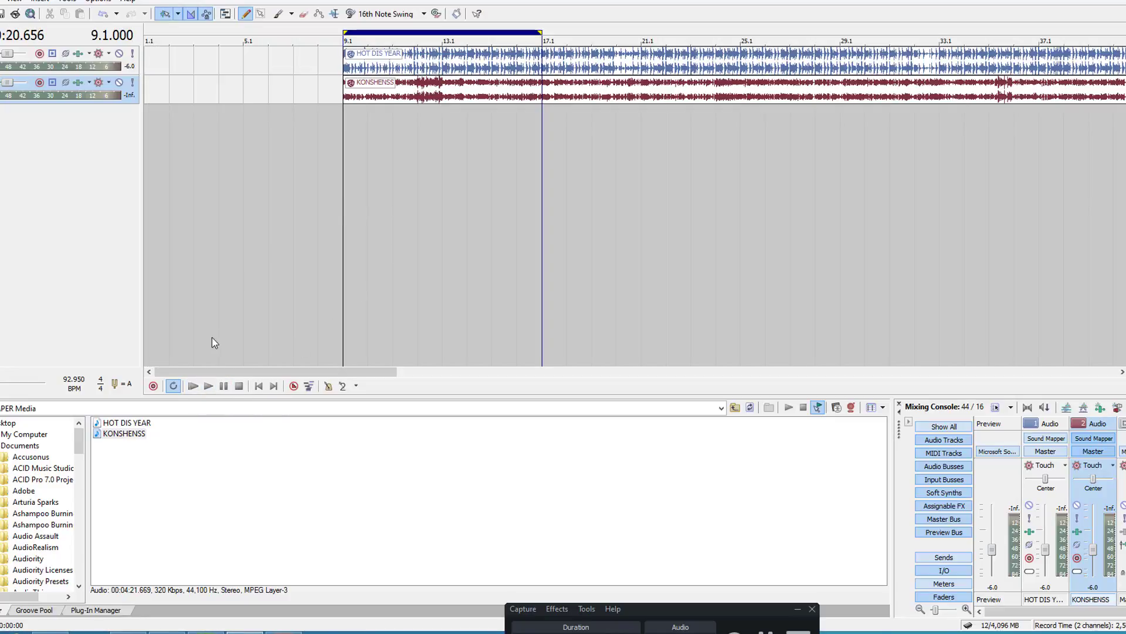
left_click(209, 386)
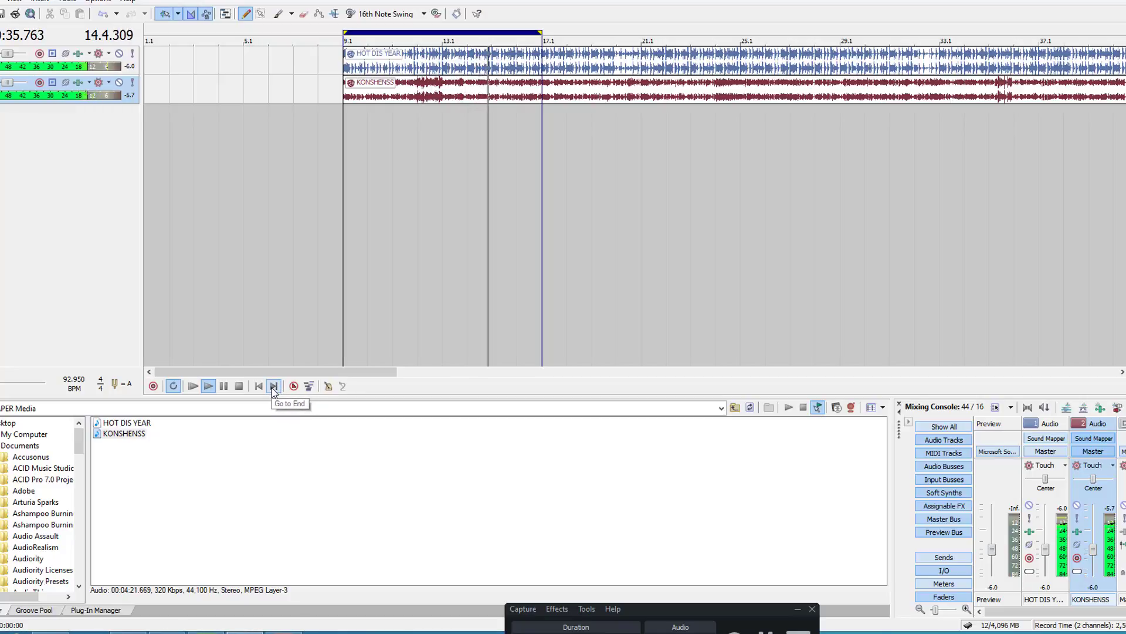
left_click(238, 386)
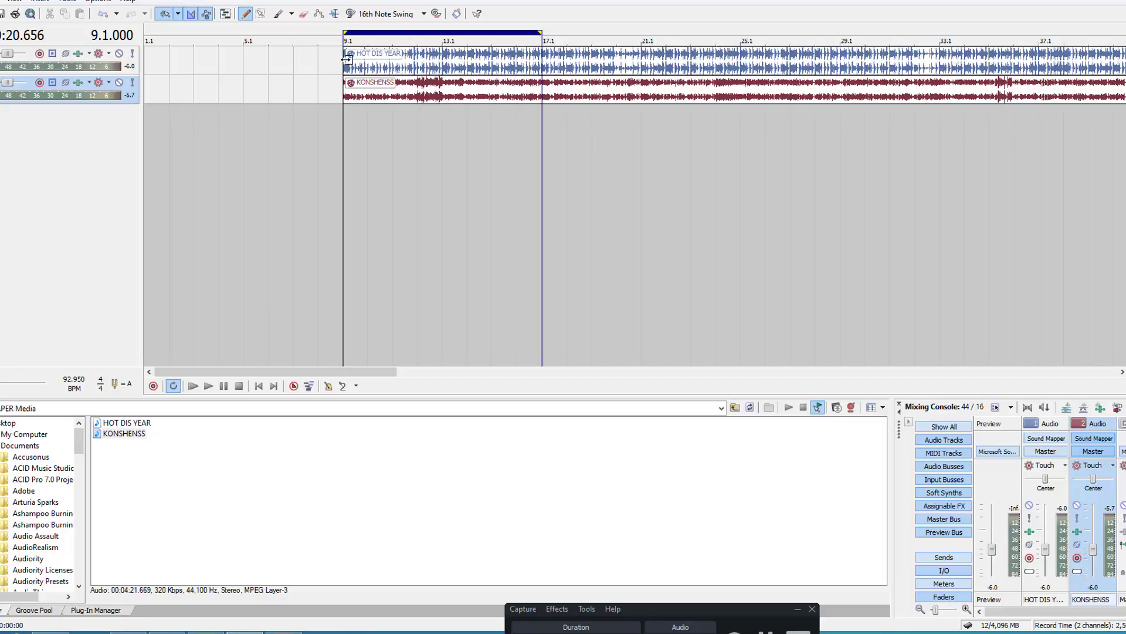
Step: Extend the starts of both clips backward to include their intros: HOT DIS YEAR to about measure 8 and KONSHENSS to about 5.1
left_click_drag(347, 59, 299, 68)
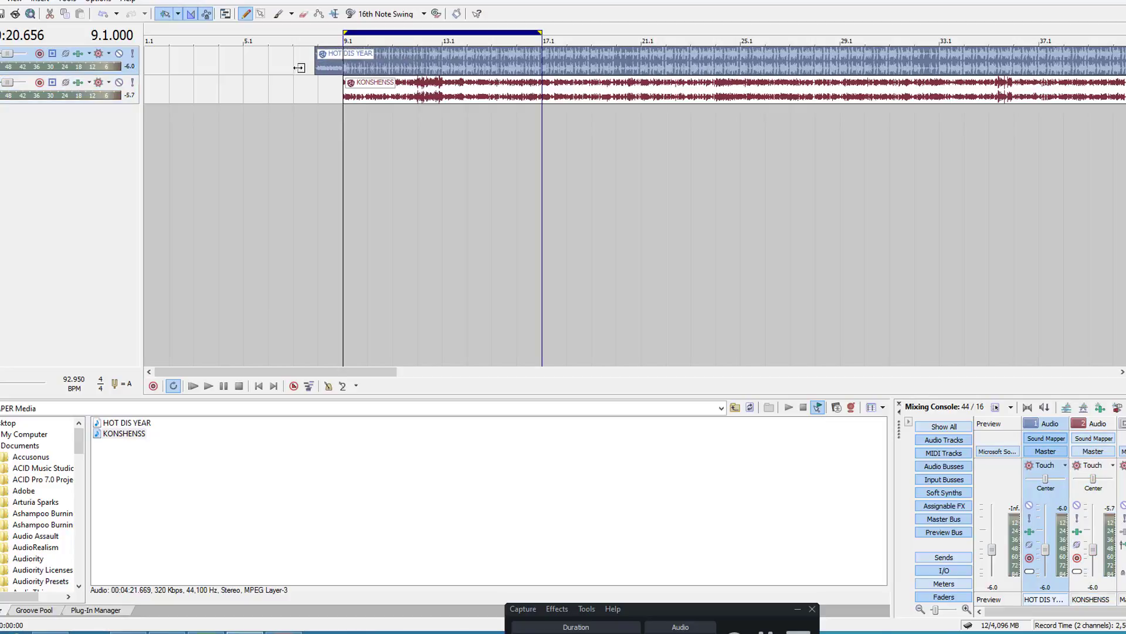
left_click(345, 90)
left_click_drag(317, 92, 152, 102)
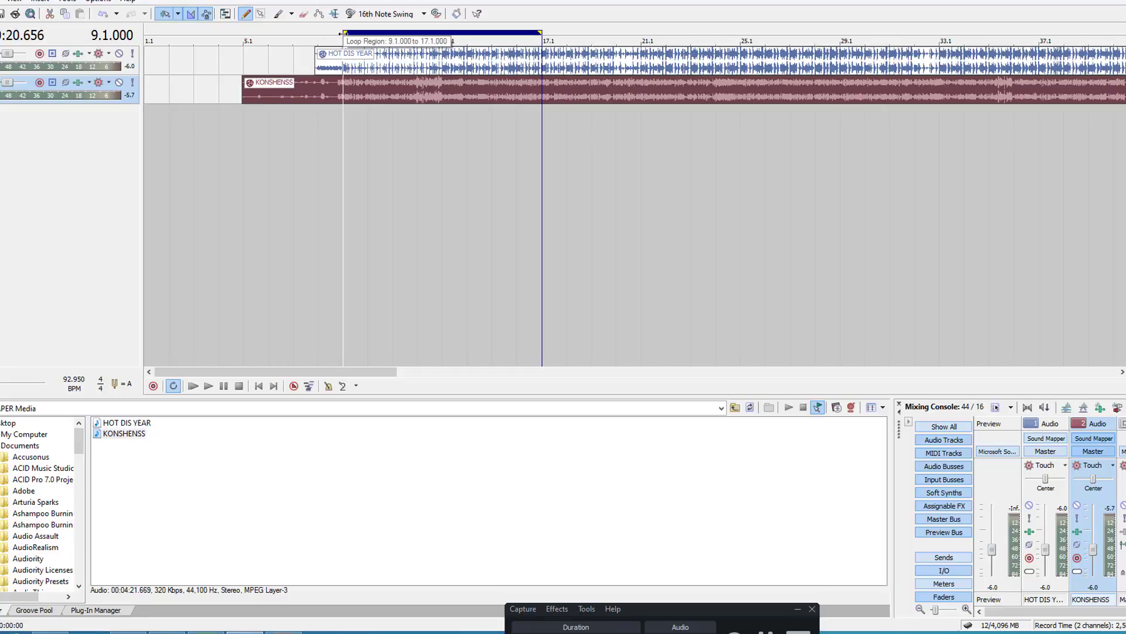
Step: Extend the loop region's start back to 5.1 and audition the KONSHENSS intro from there
left_click_drag(343, 33, 244, 50)
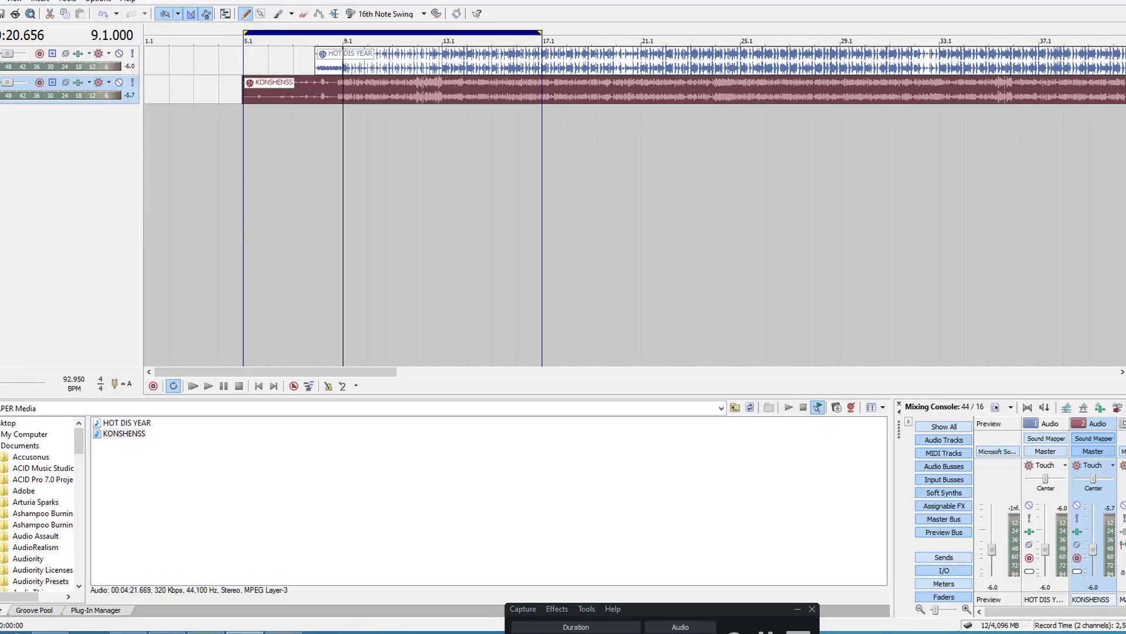
key("alt+f")
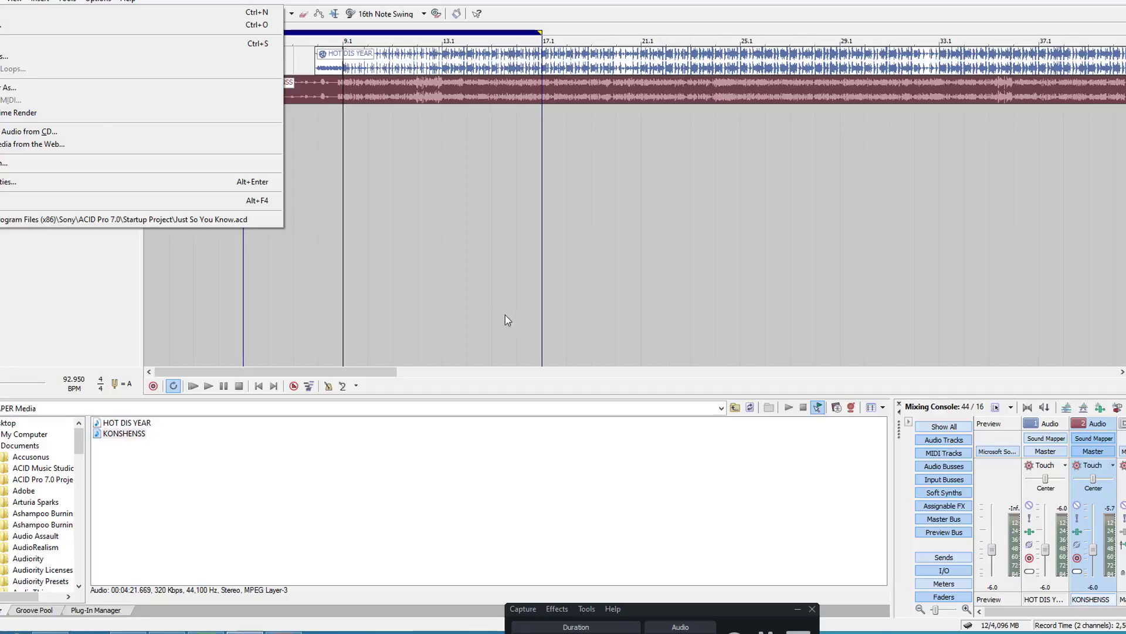
left_click(368, 373)
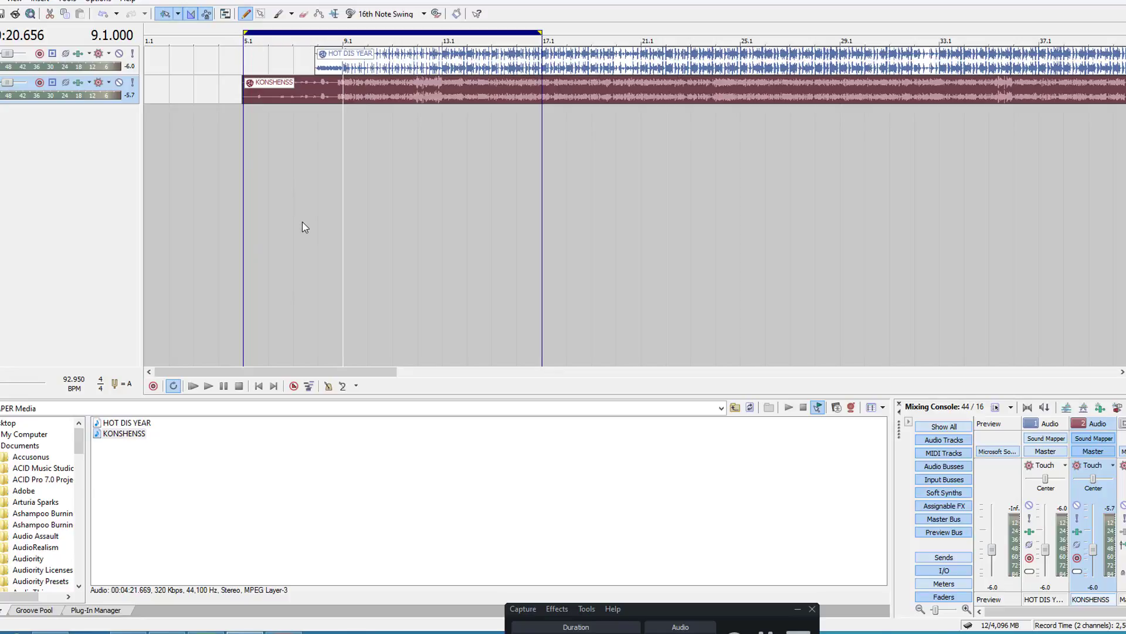
left_click(245, 177)
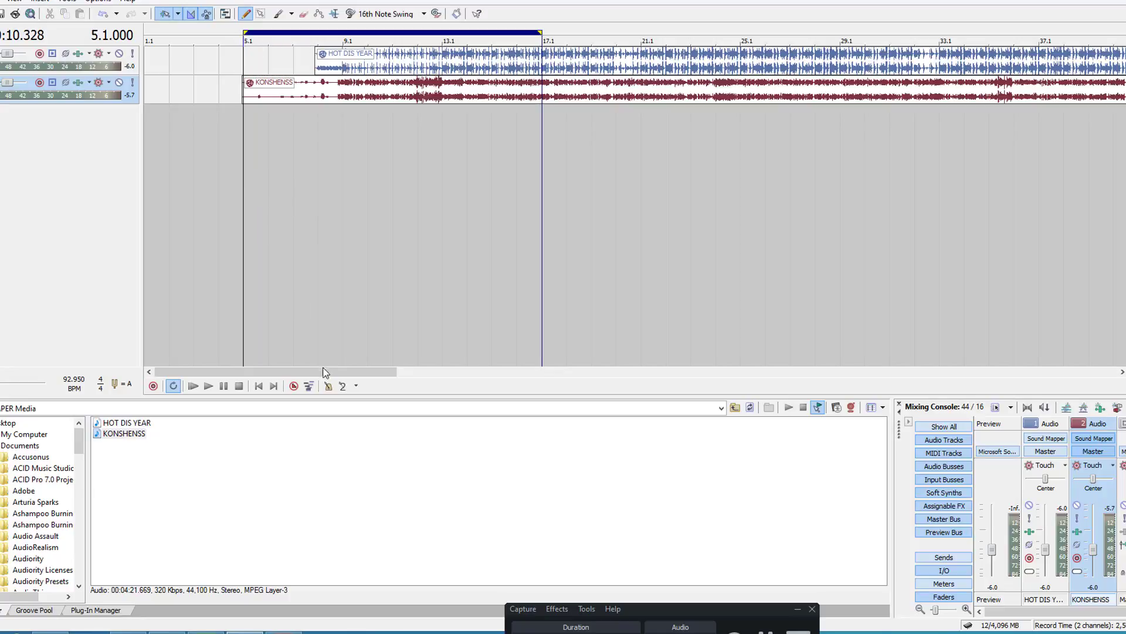
left_click(209, 385)
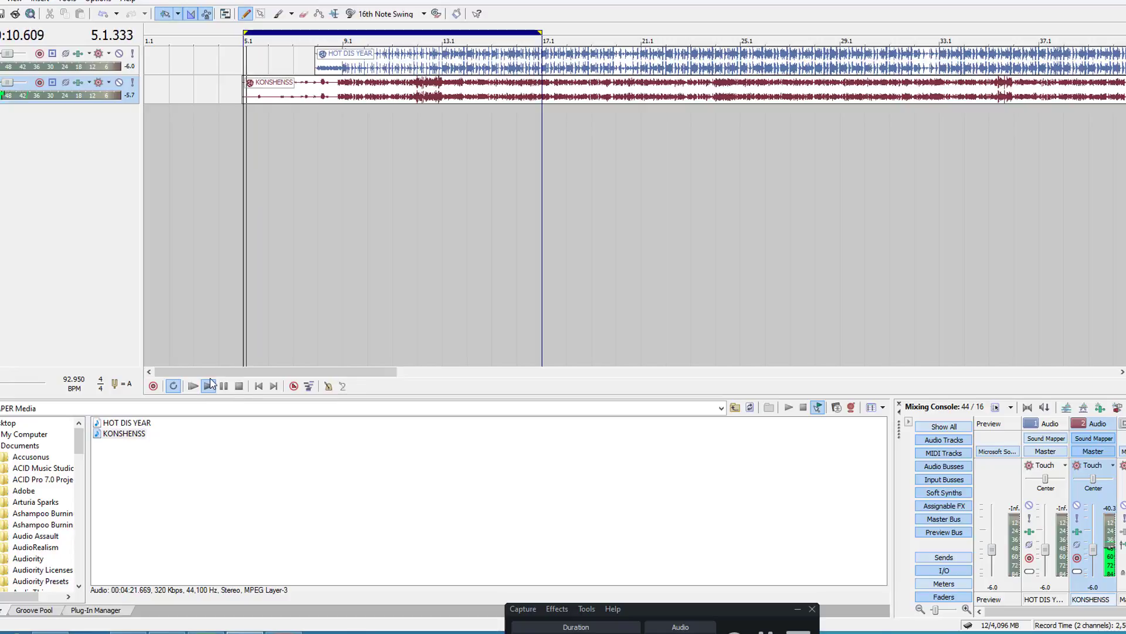
left_click(239, 385)
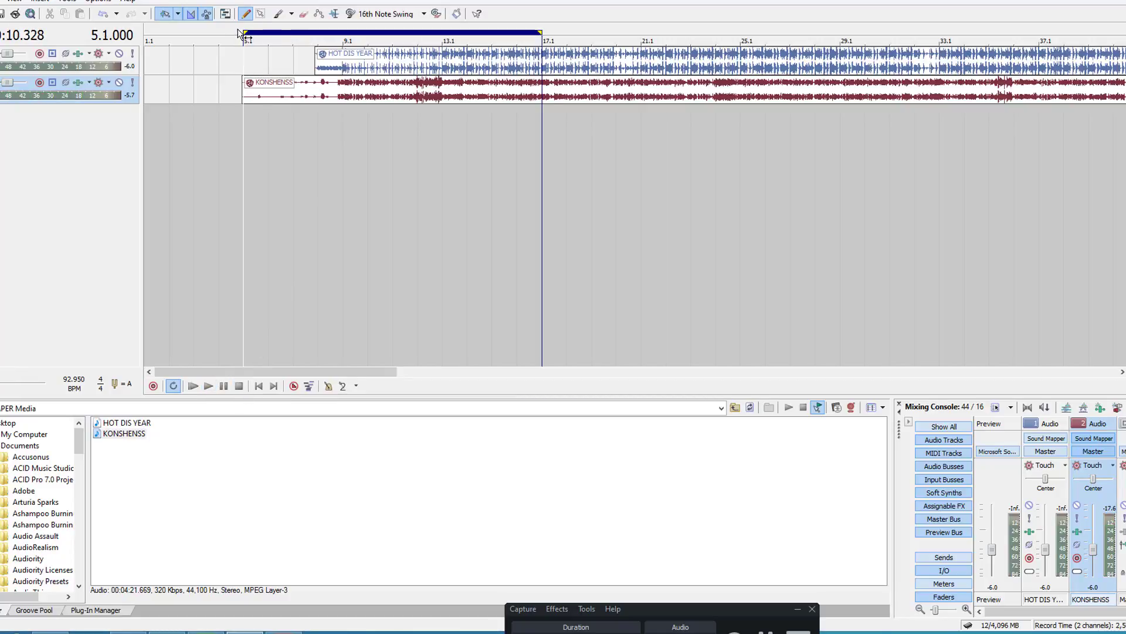
Step: Set the loop region's start to 8.1 and audition both songs together from there twice
left_click_drag(242, 30, 306, 49)
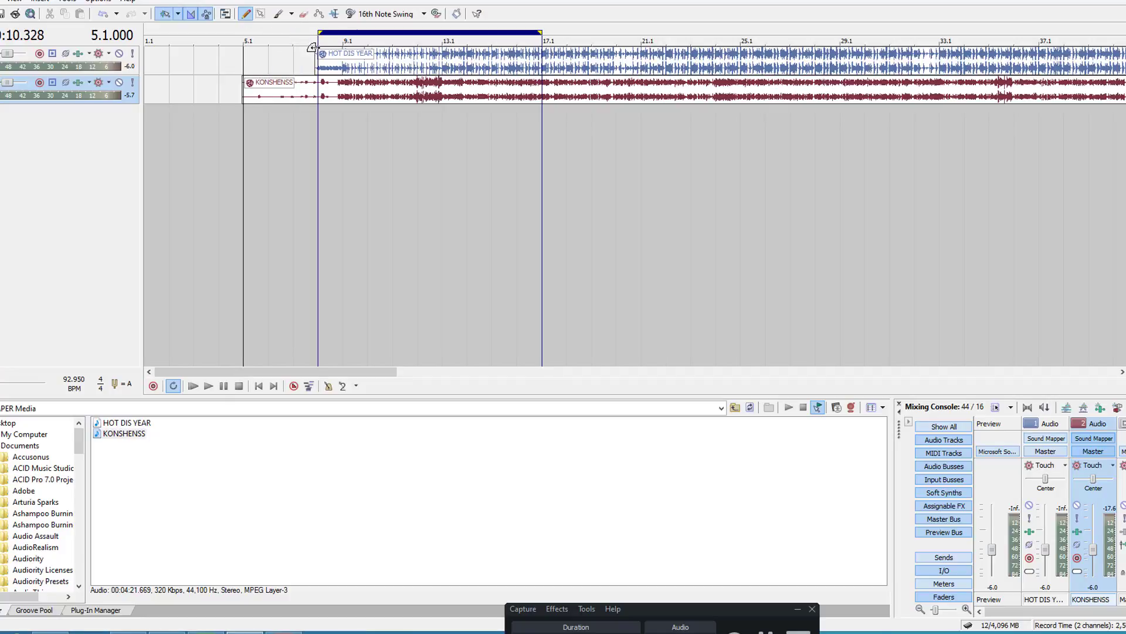
left_click(328, 109)
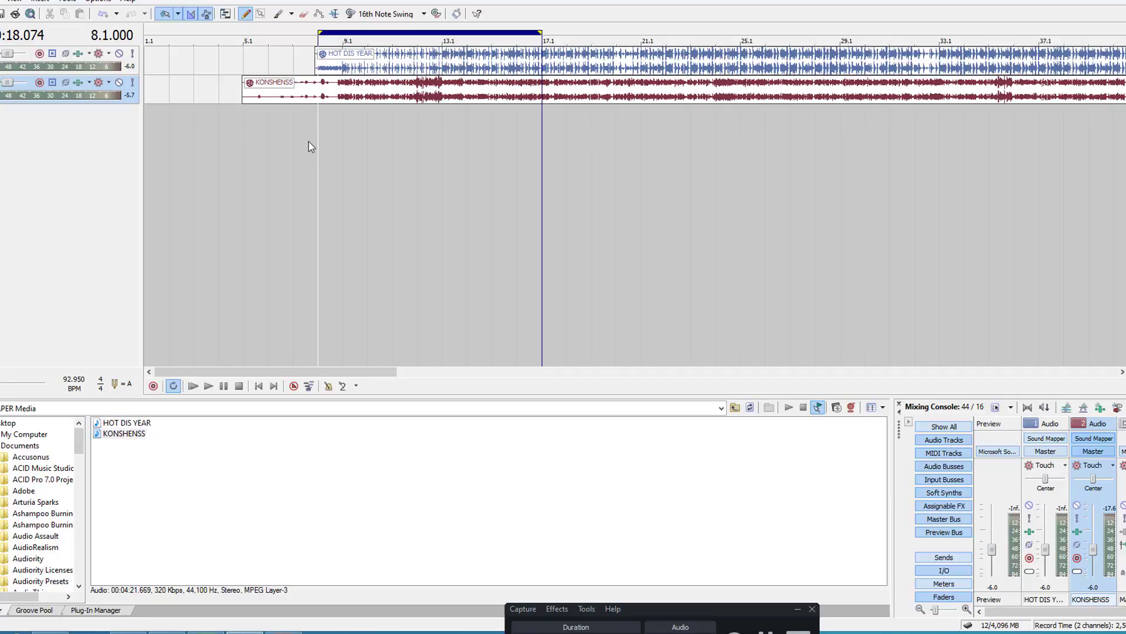
left_click(209, 386)
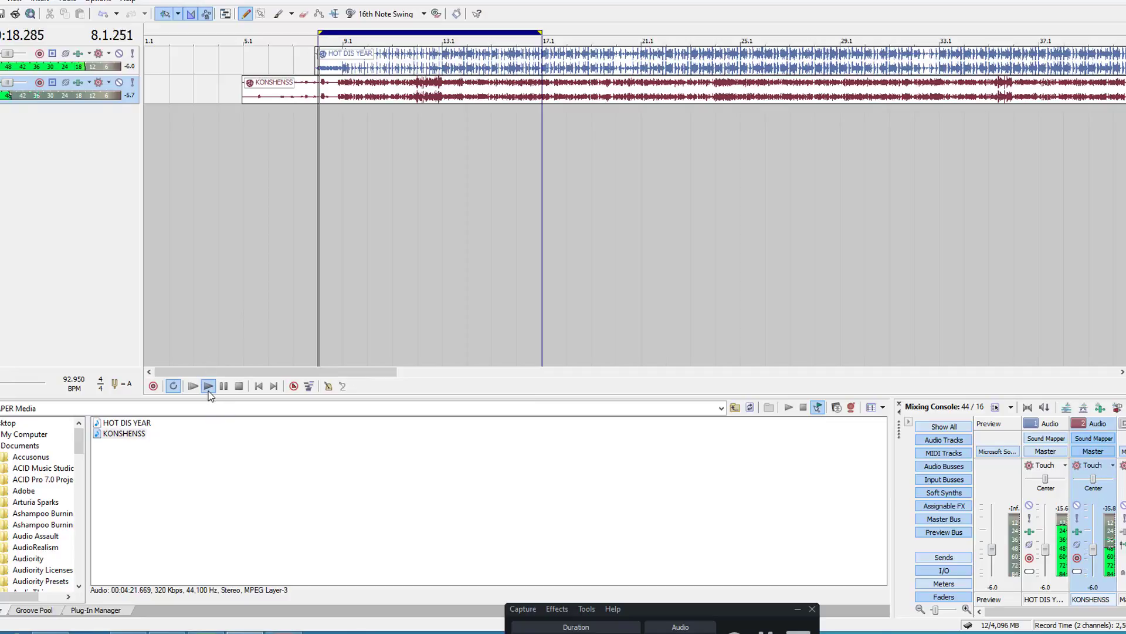
left_click(239, 386)
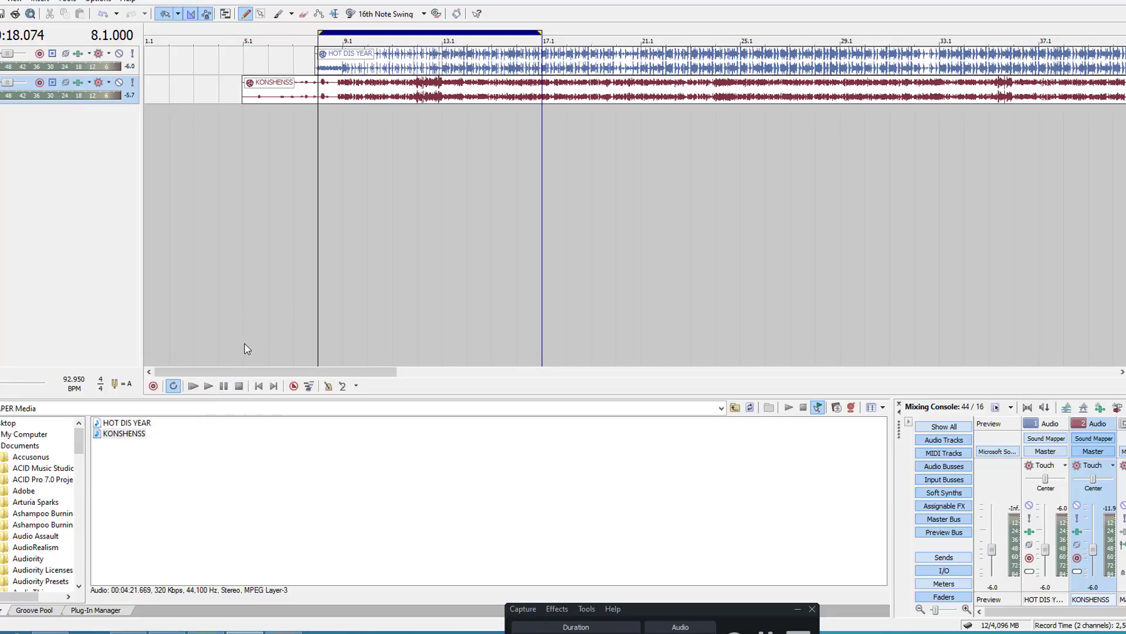
left_click(208, 387)
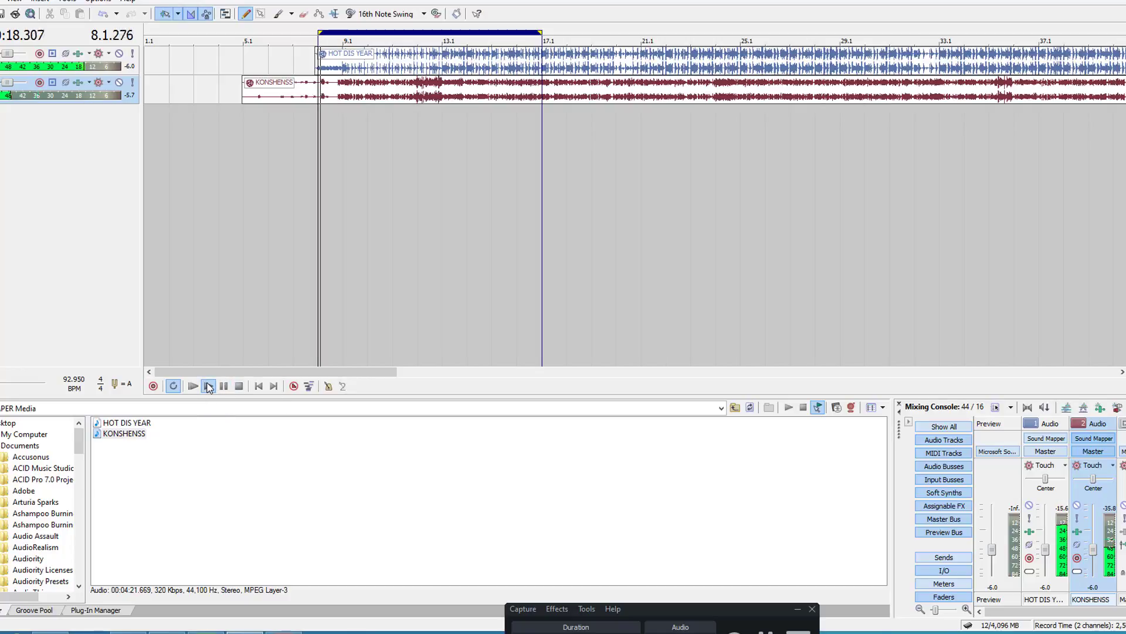
left_click(239, 386)
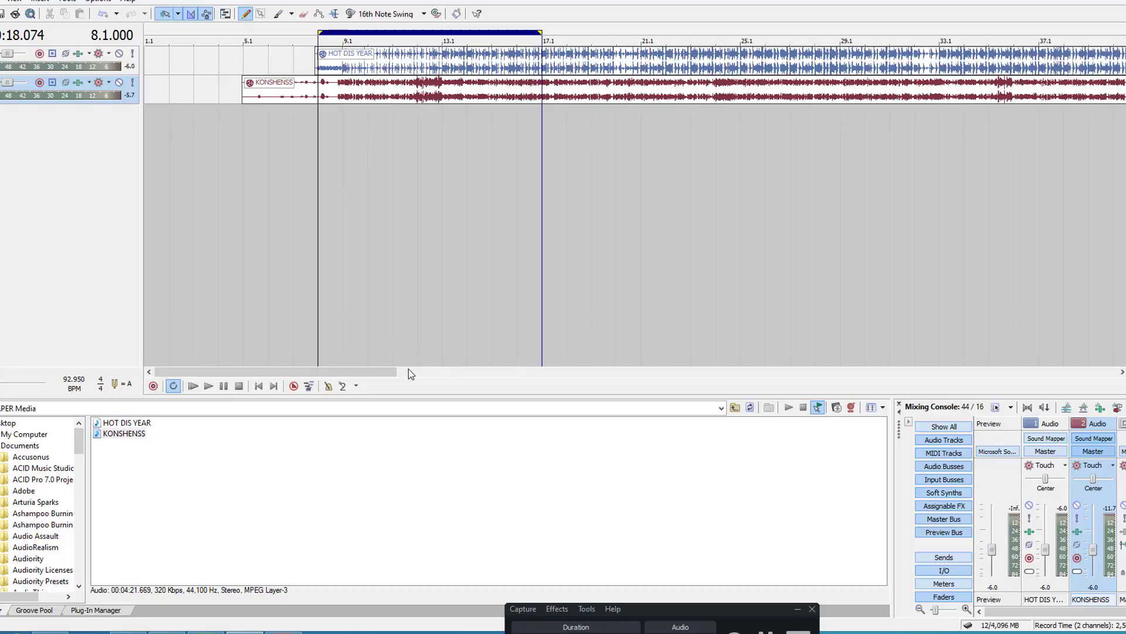
Step: Extend the loop region's end to about measure 101, near the end of the KONSHENSS waveform
left_click_drag(396, 370, 944, 333)
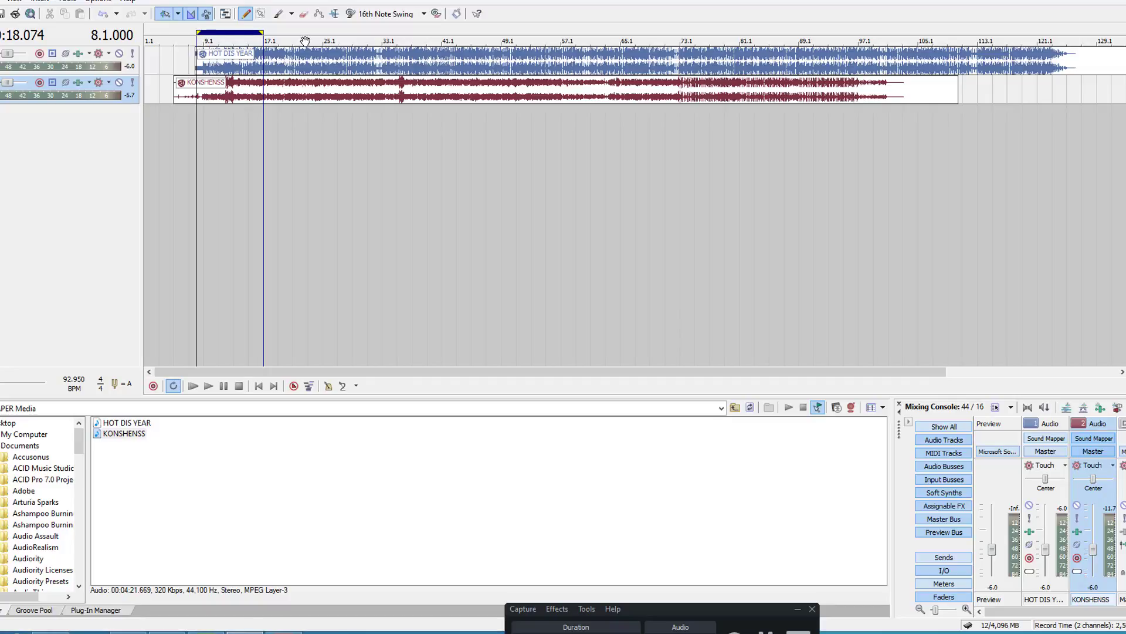
left_click_drag(263, 34, 888, 88)
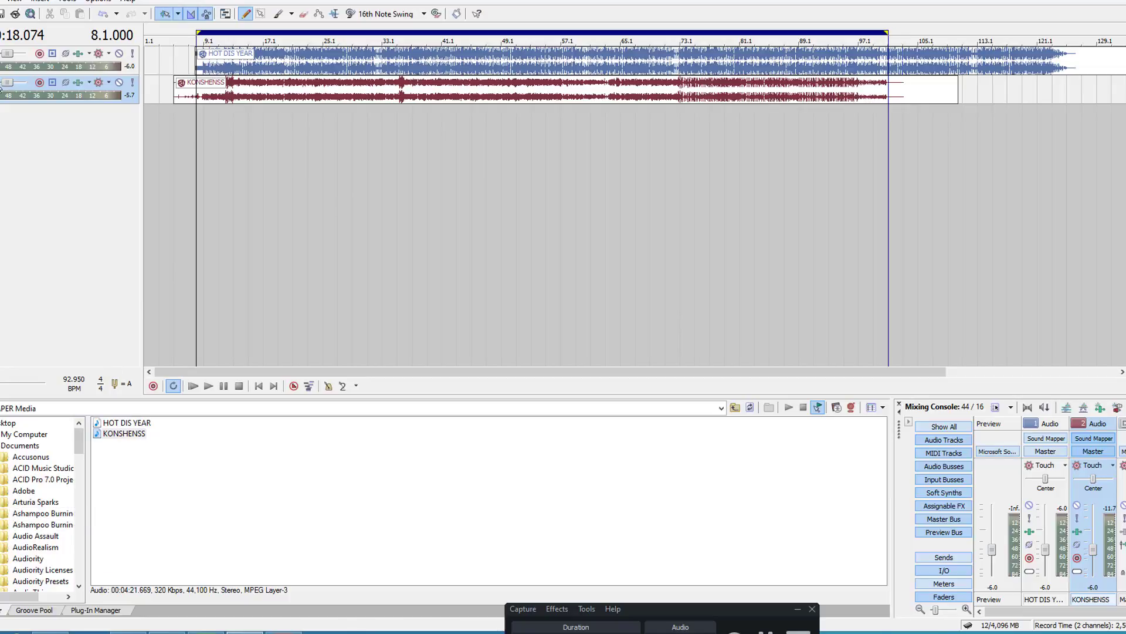
Step: Set up an MP3 render named KI with the 320 Kbps, CD Transparent Audio template, loop region only, and project markers saved
key("alt+f")
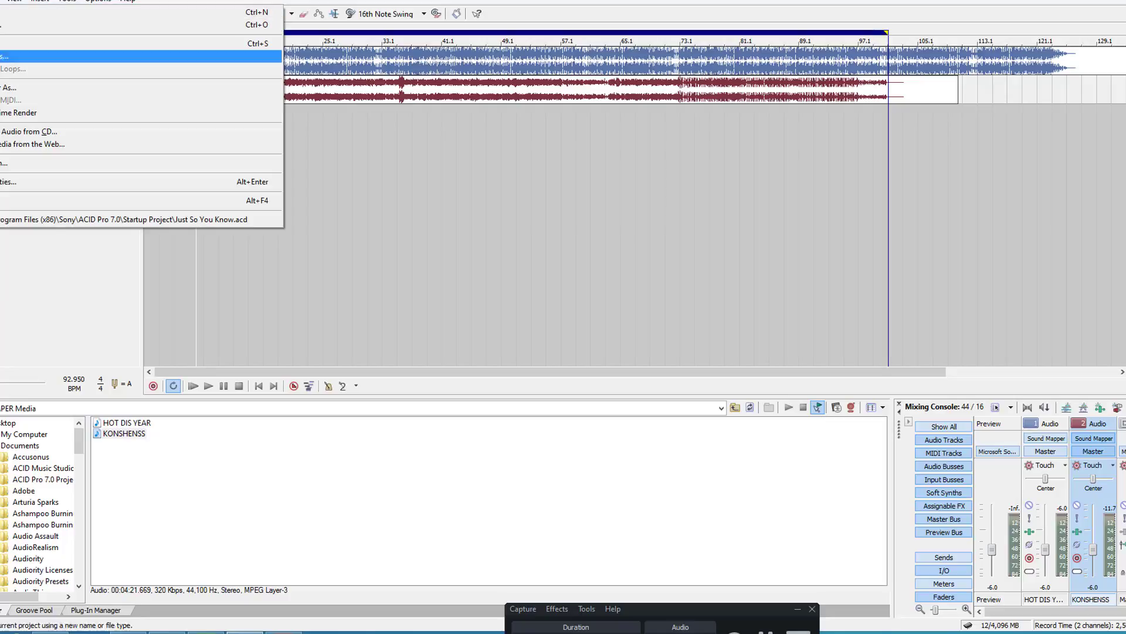
key("Return")
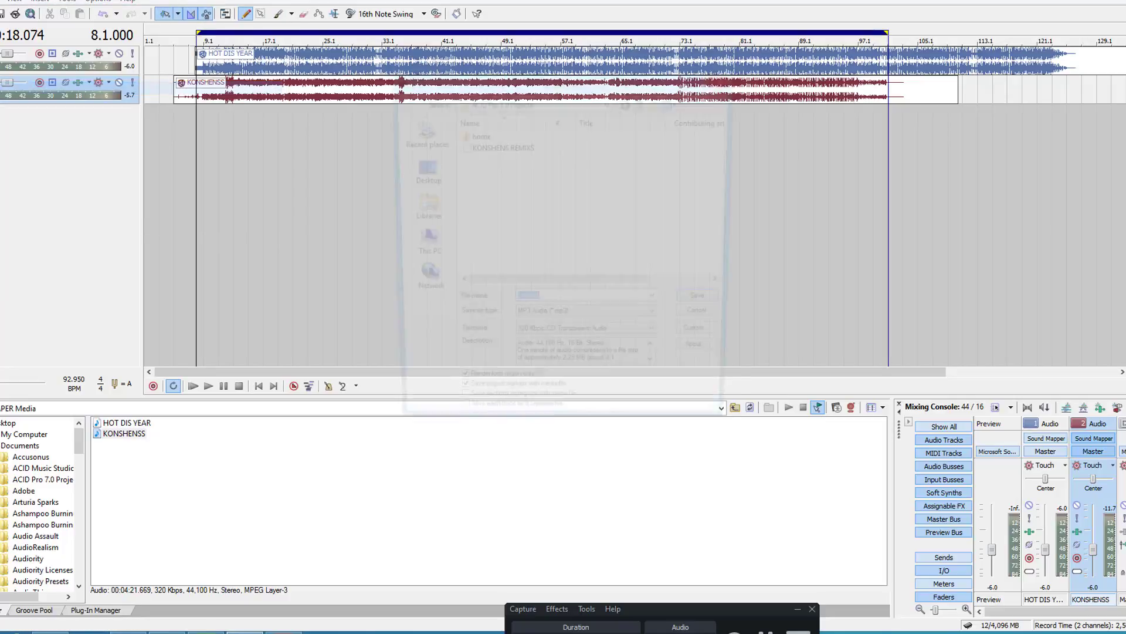
left_click(560, 304)
double_click(561, 303)
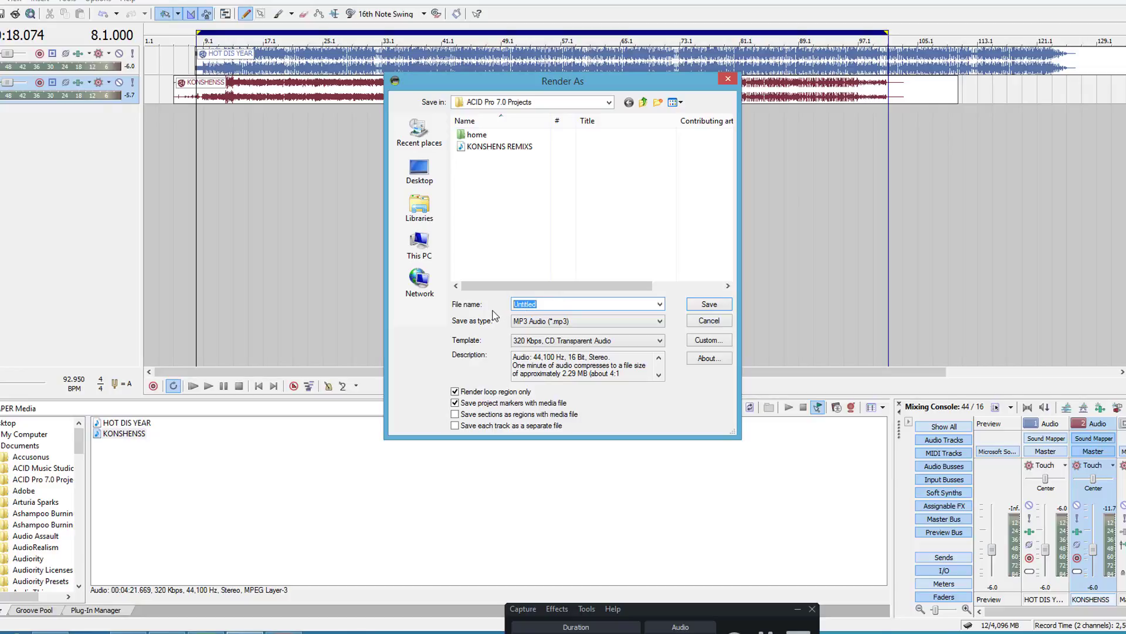
type("KI")
left_click(645, 343)
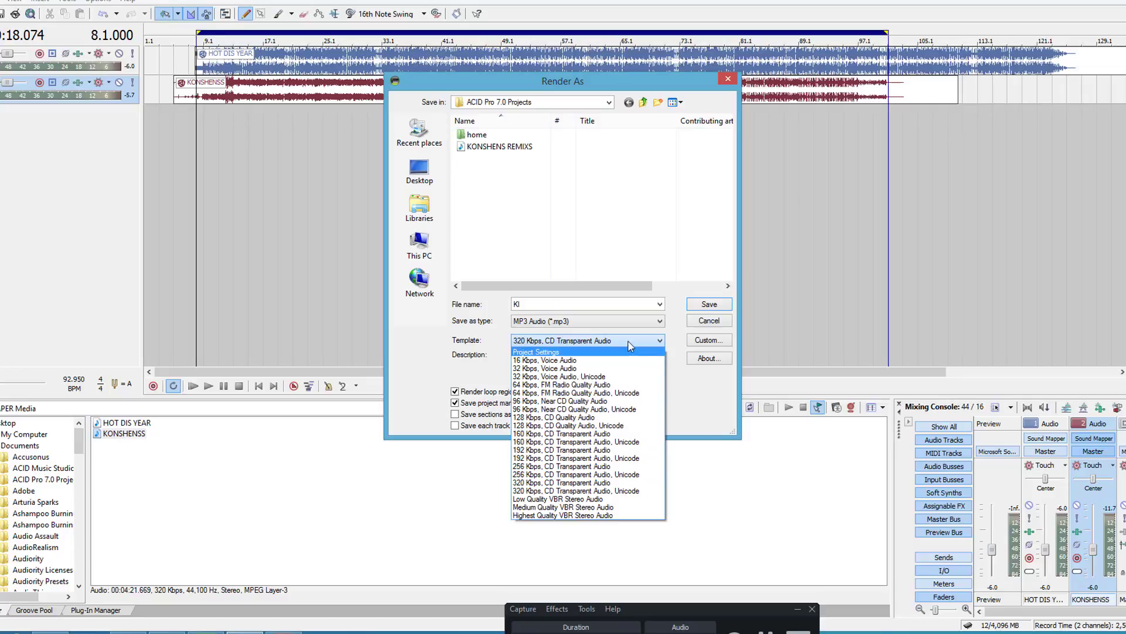
left_click(659, 342)
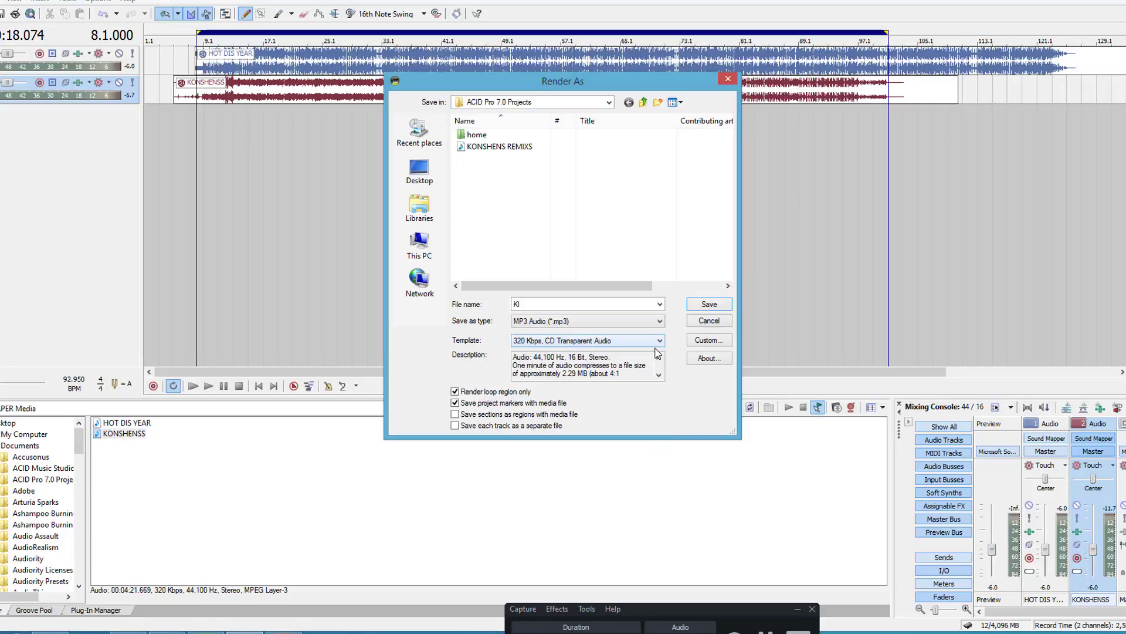
left_click(454, 402)
left_click(455, 402)
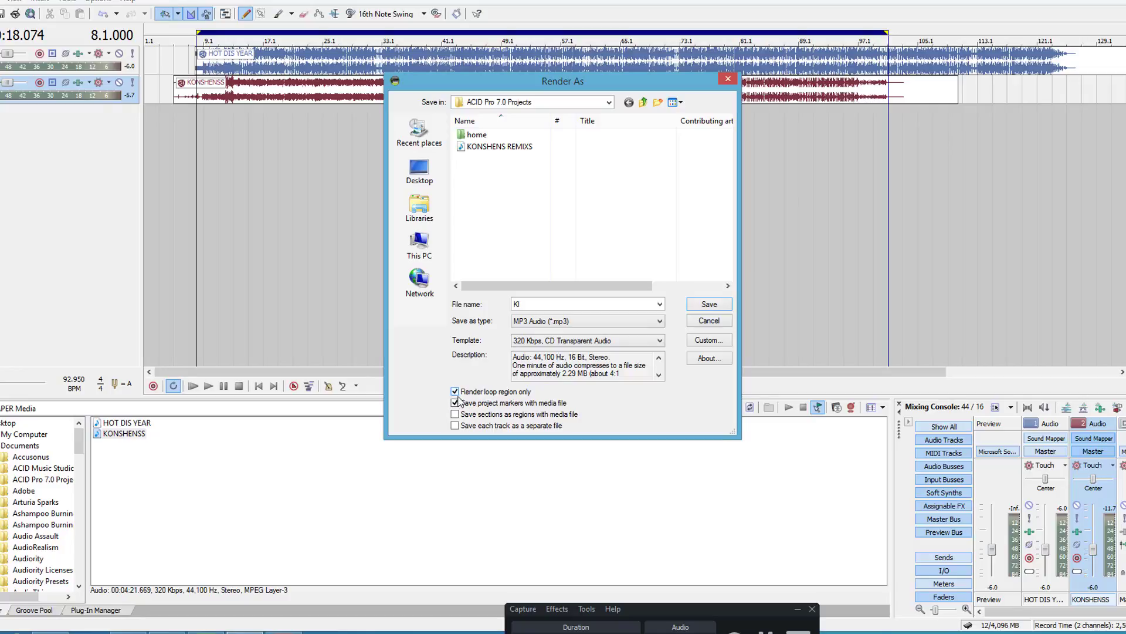